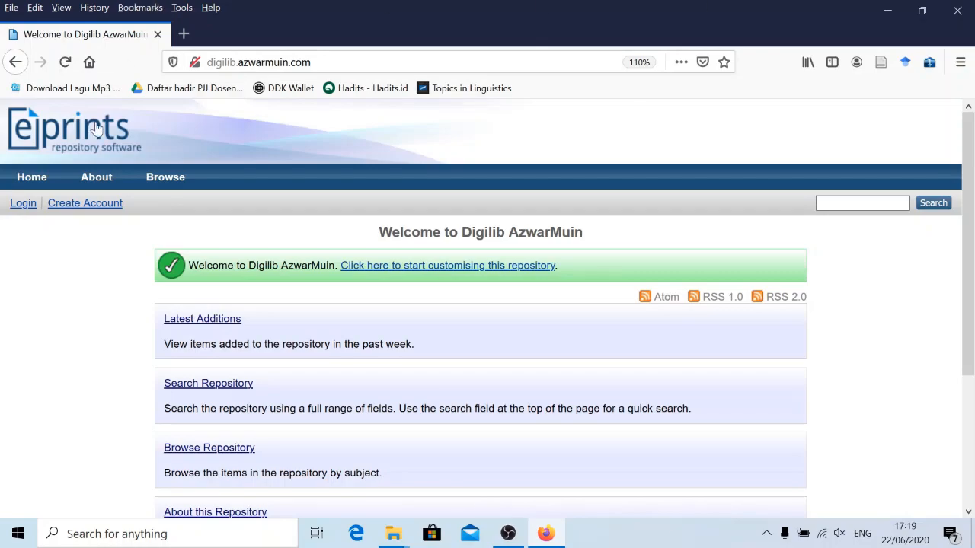
# Log in to the Digilib repository with the username editor and its saved account password
pyautogui.click(29, 177)
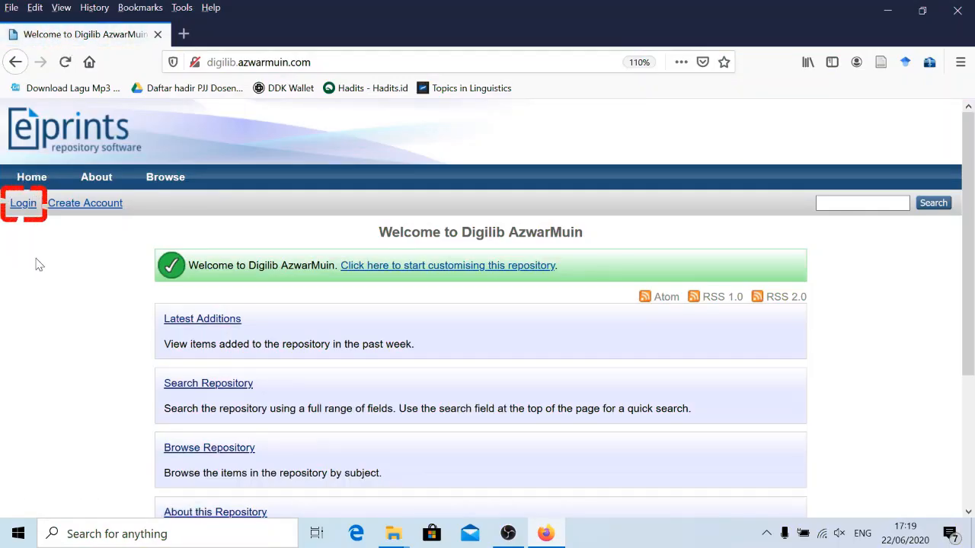
pyautogui.click(22, 204)
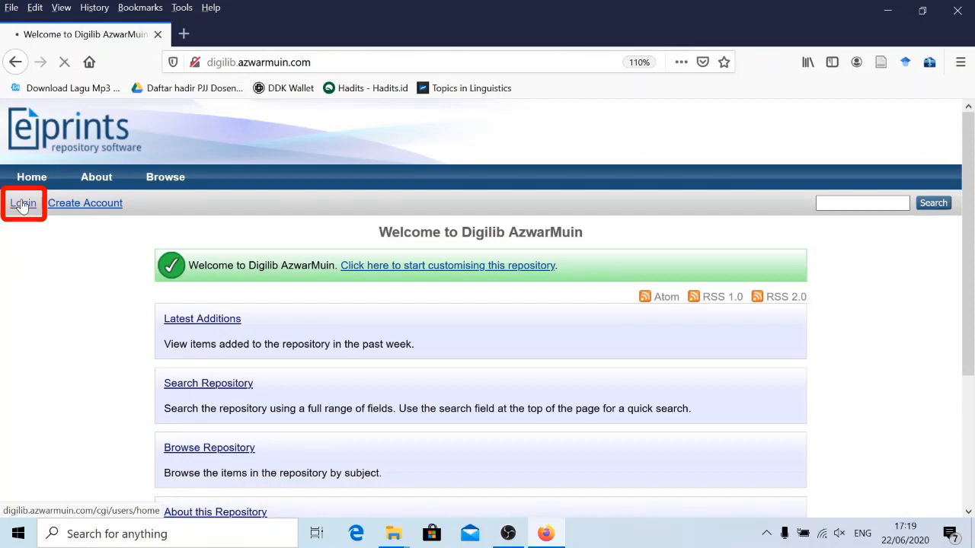
pyautogui.press('Escape')
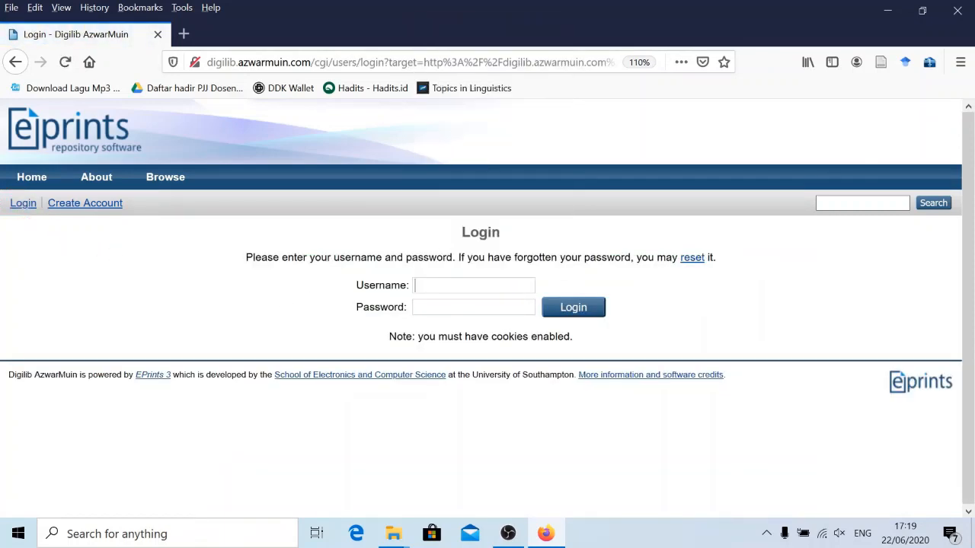
pyautogui.write('editor')
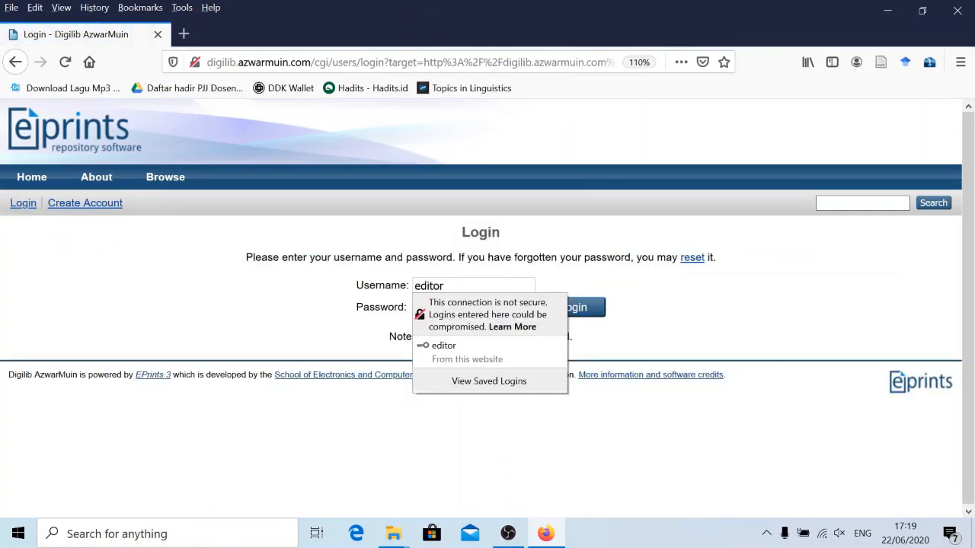
pyautogui.click(440, 351)
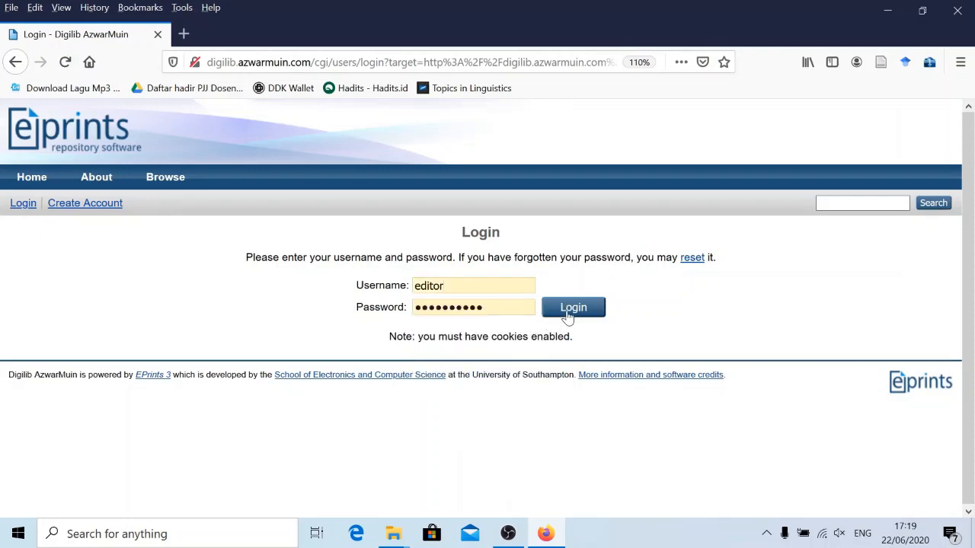
pyautogui.click(572, 310)
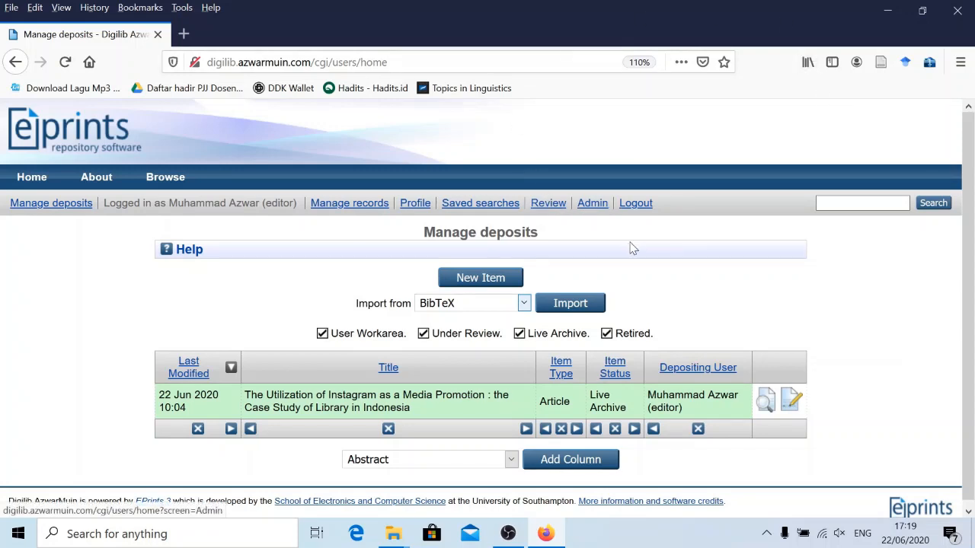
# Open the Review list and look through the preview of item 12, the submitted conference paper
pyautogui.click(553, 207)
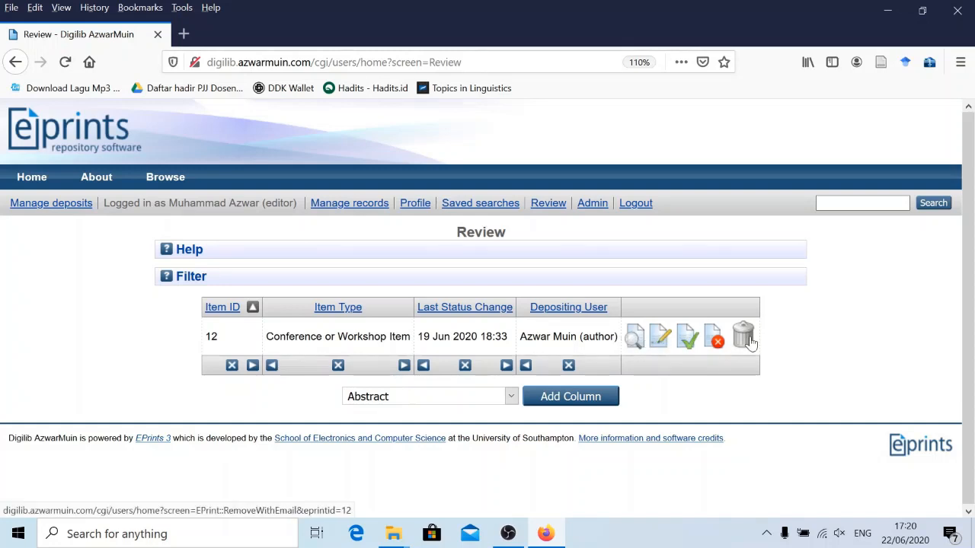
pyautogui.click(635, 342)
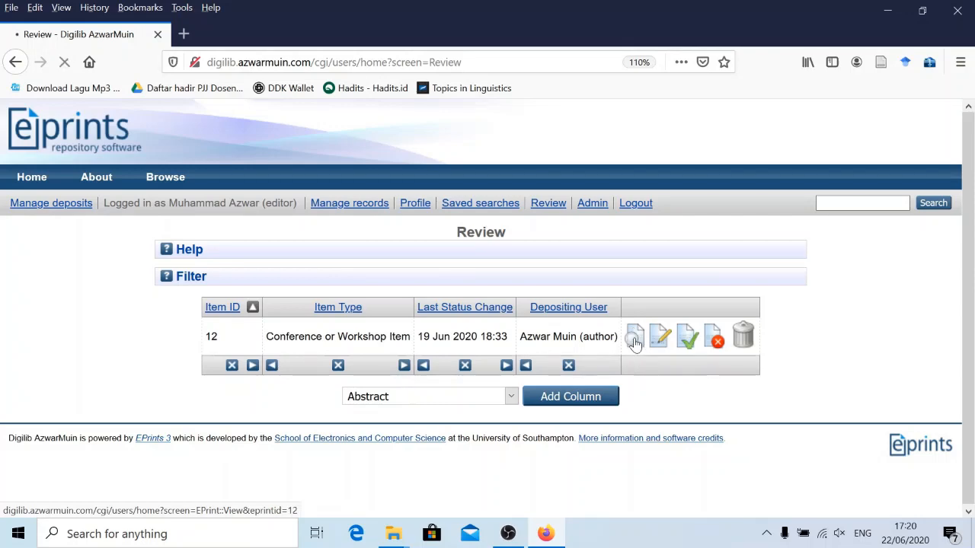
pyautogui.scroll(-5, 635, 342)
pyautogui.scroll(-3, 487, 305)
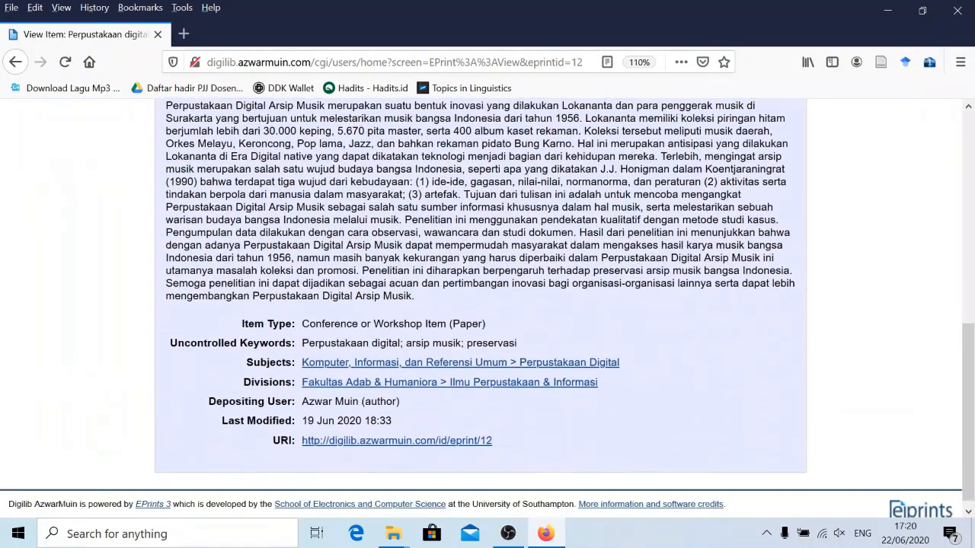
pyautogui.scroll(6, 48, 115)
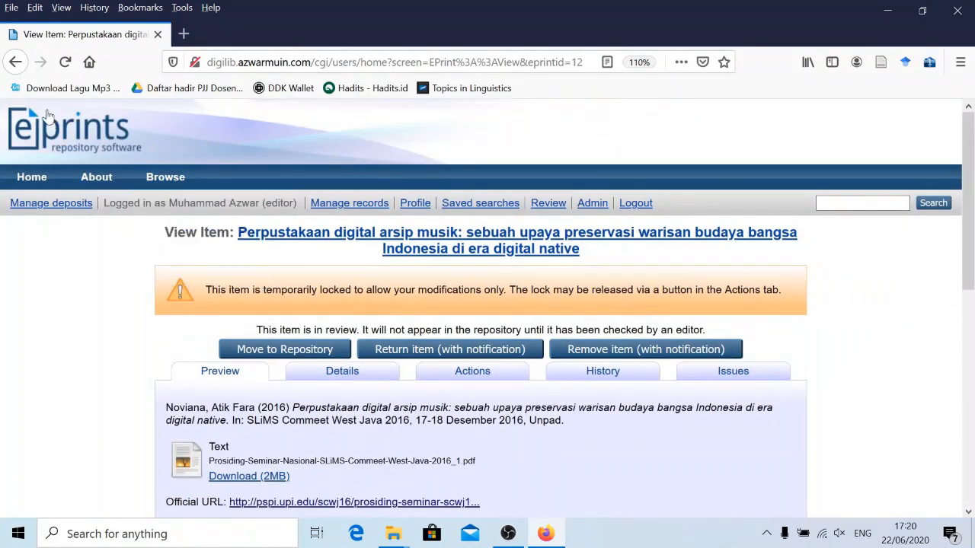
# Return to the Review list, open item 12 for editing and check its selected item type
pyautogui.click(16, 62)
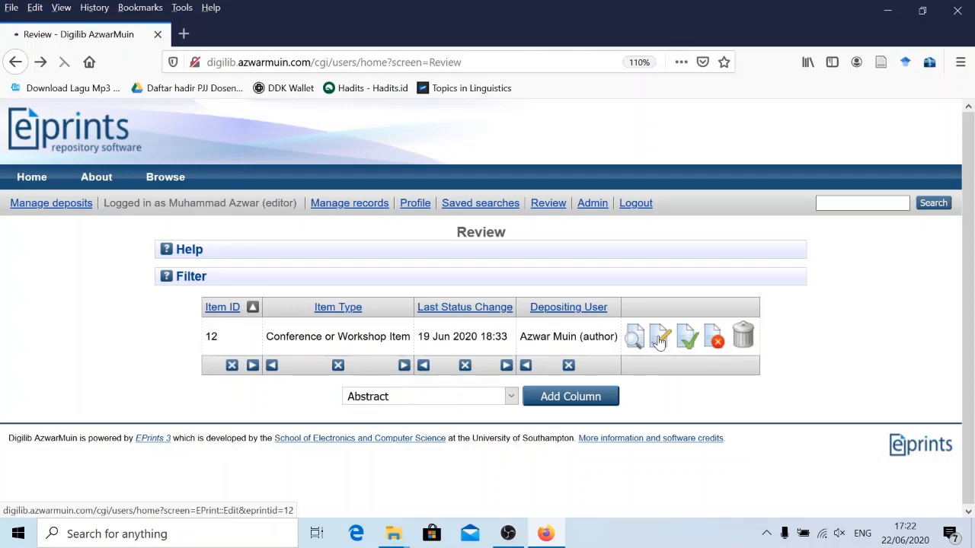
pyautogui.scroll(-4, 331, 324)
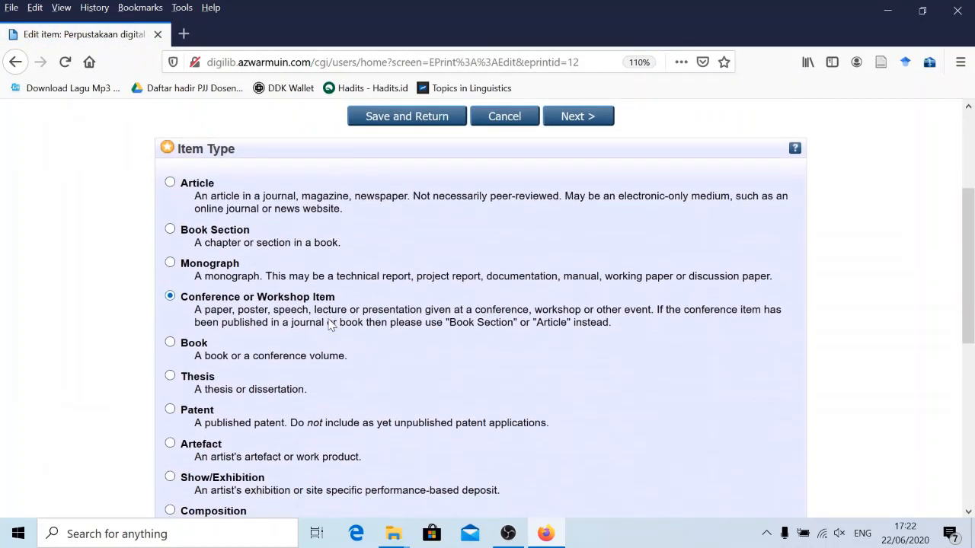
pyautogui.scroll(-2, 308, 295)
pyautogui.scroll(2, 337, 266)
pyautogui.scroll(-5, 261, 320)
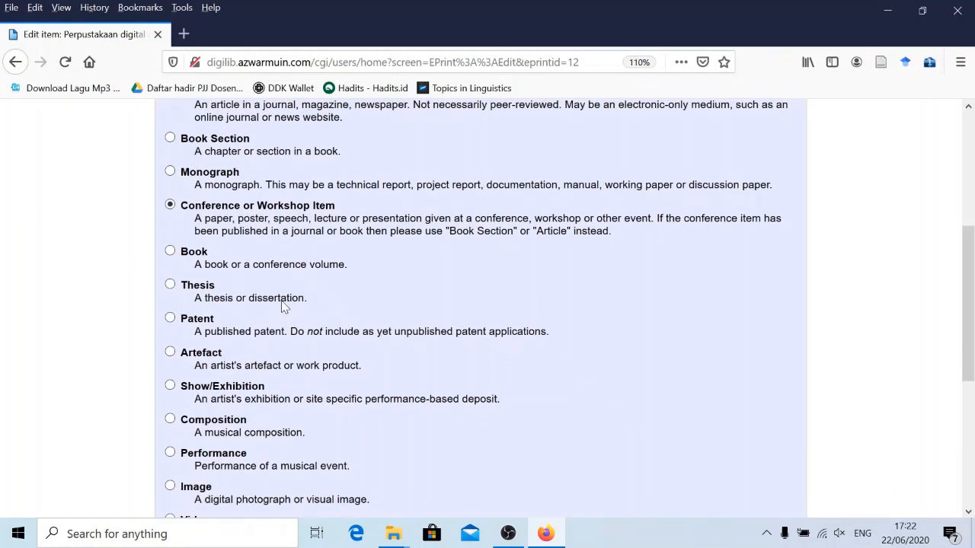
# In the item's Upload stage, download the attached proceedings PDF and open the folder containing it
pyautogui.scroll(7, 450, 328)
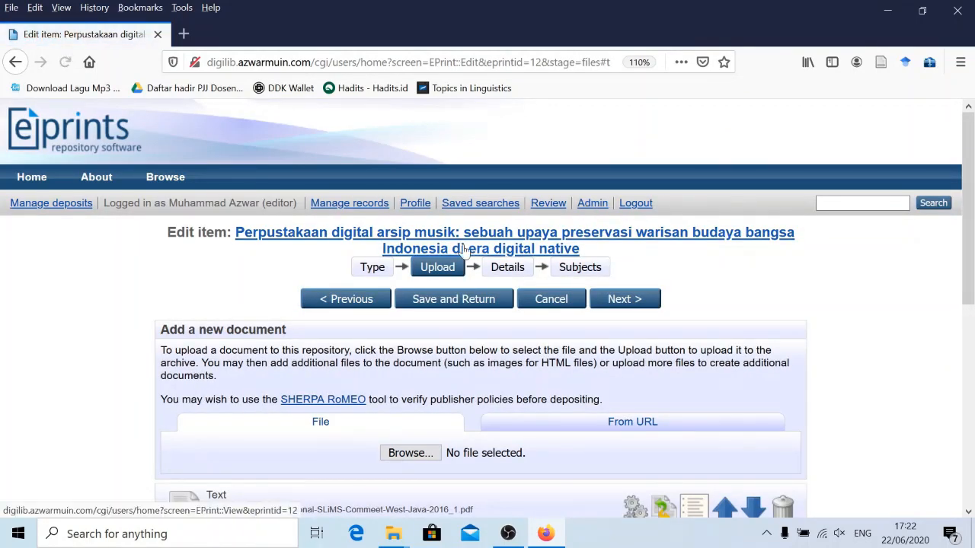
pyautogui.scroll(-2, 371, 313)
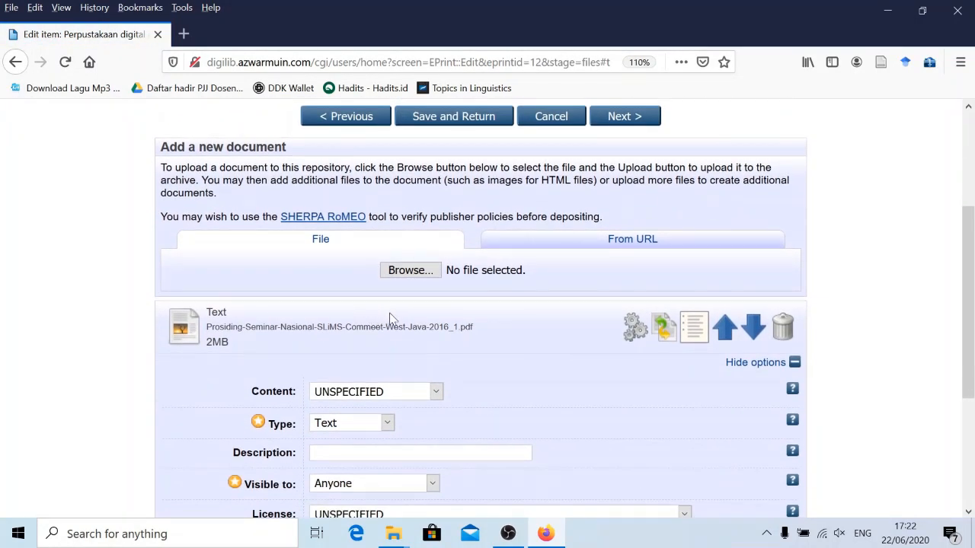
pyautogui.scroll(2, 392, 301)
pyautogui.scroll(-1, 392, 301)
pyautogui.scroll(-3, 245, 258)
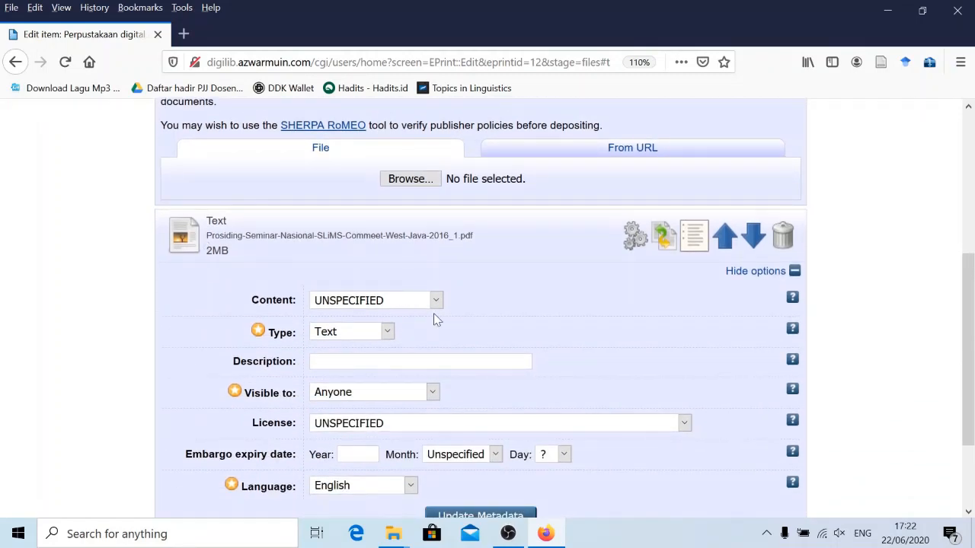
pyautogui.scroll(-3, 434, 313)
pyautogui.scroll(2, 400, 312)
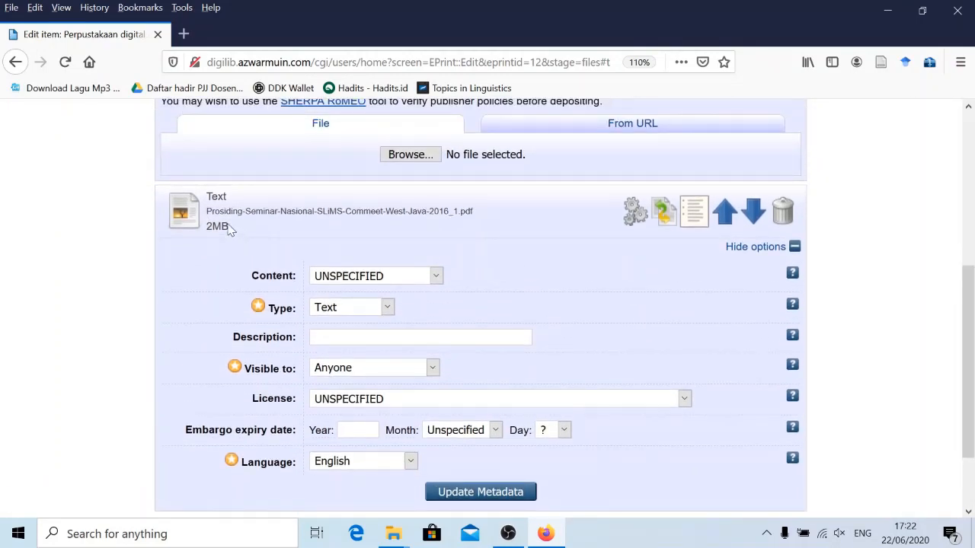
pyautogui.click(194, 213)
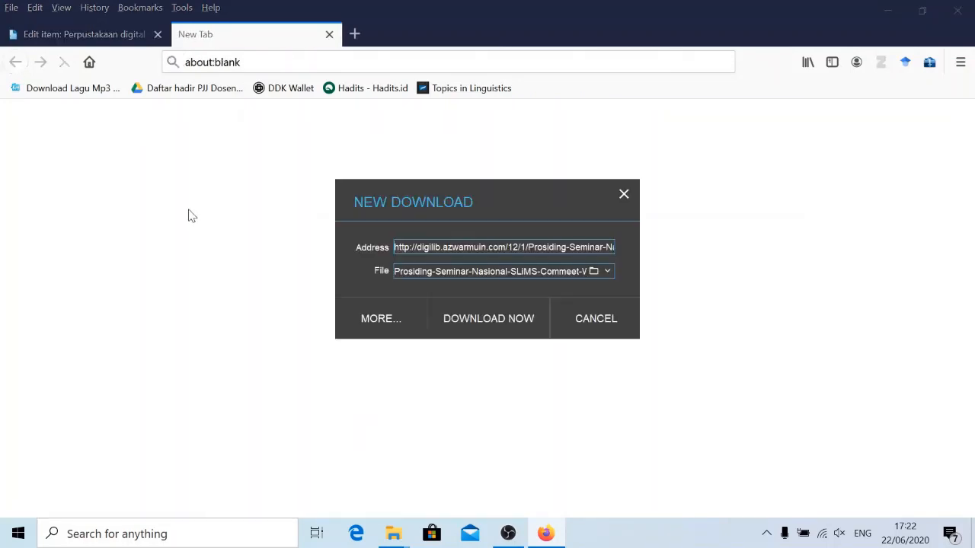
pyautogui.click(473, 317)
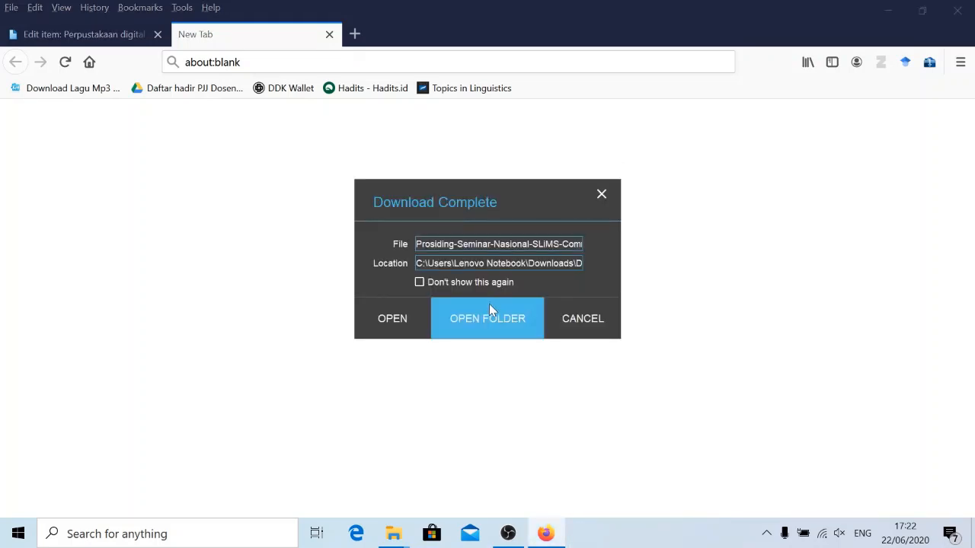
pyautogui.moveTo(502, 200); pyautogui.dragTo(633, 186)
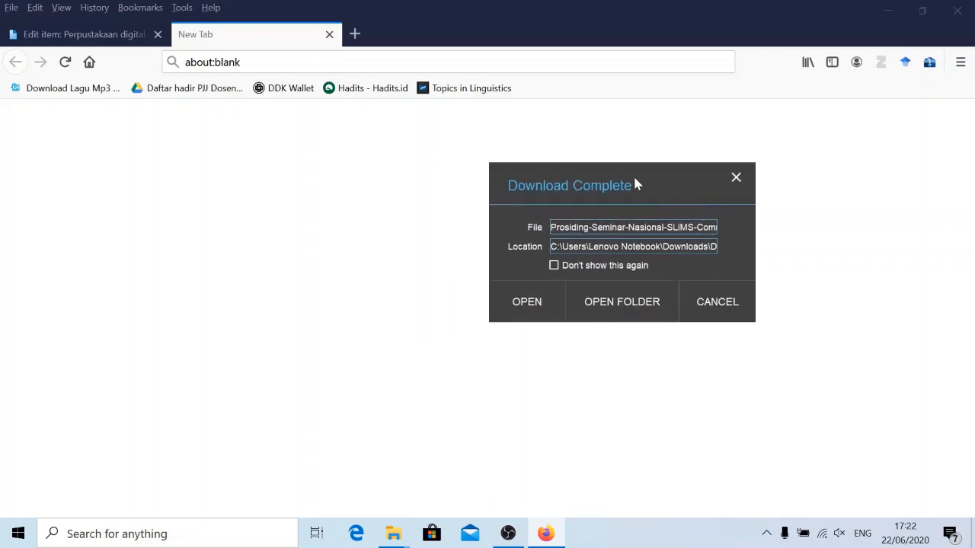
pyautogui.click(626, 304)
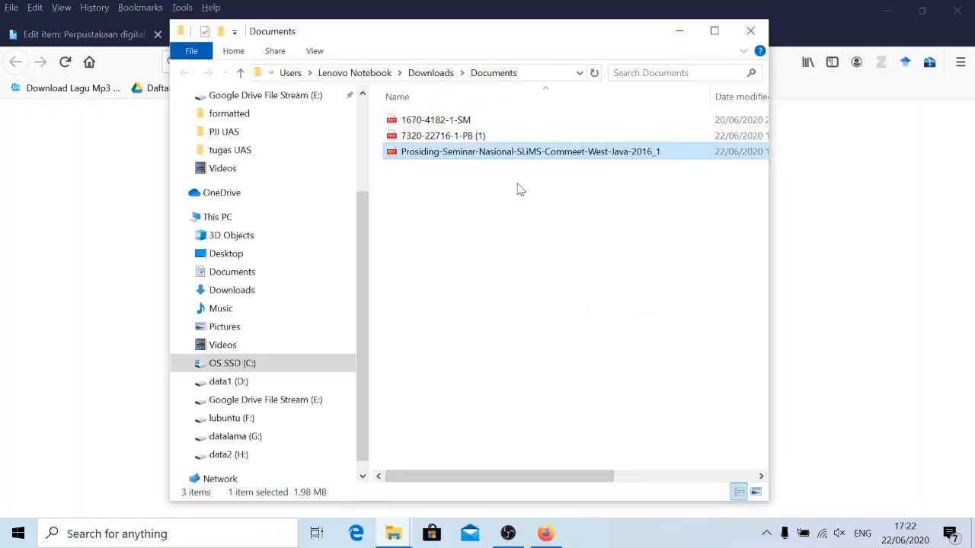
# Open the downloaded proceedings PDF in Nitro Pro and dismiss the default PDF viewer prompt
pyautogui.rightClick(499, 154)
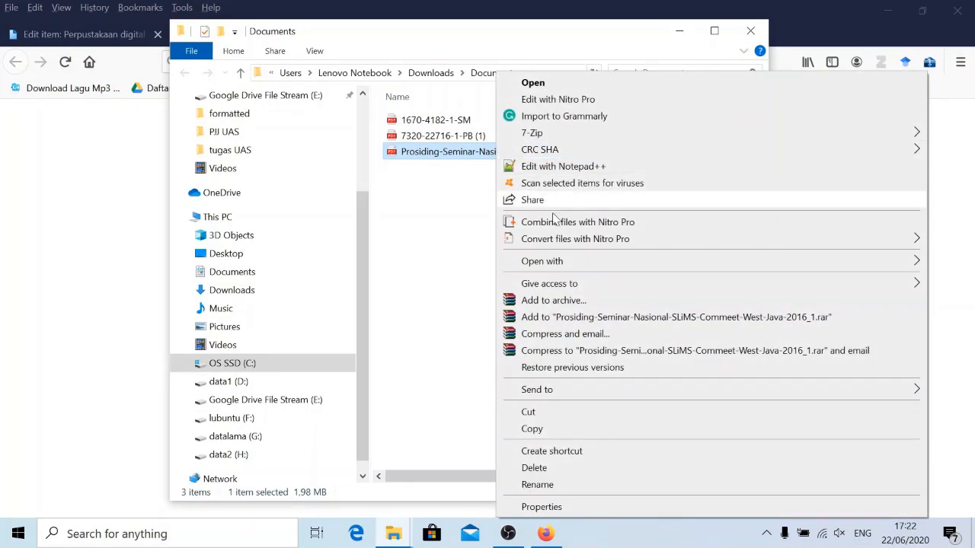
pyautogui.moveTo(514, 267)
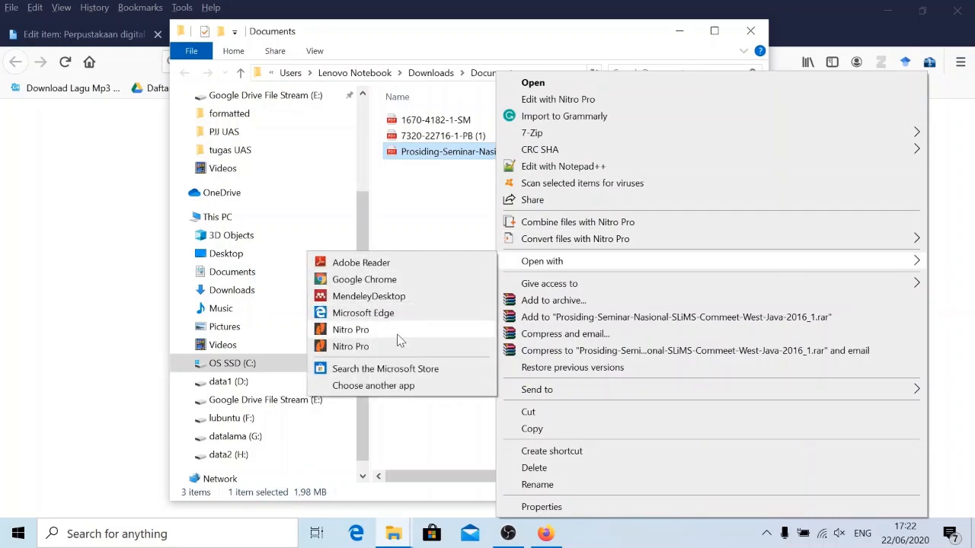
pyautogui.click(356, 330)
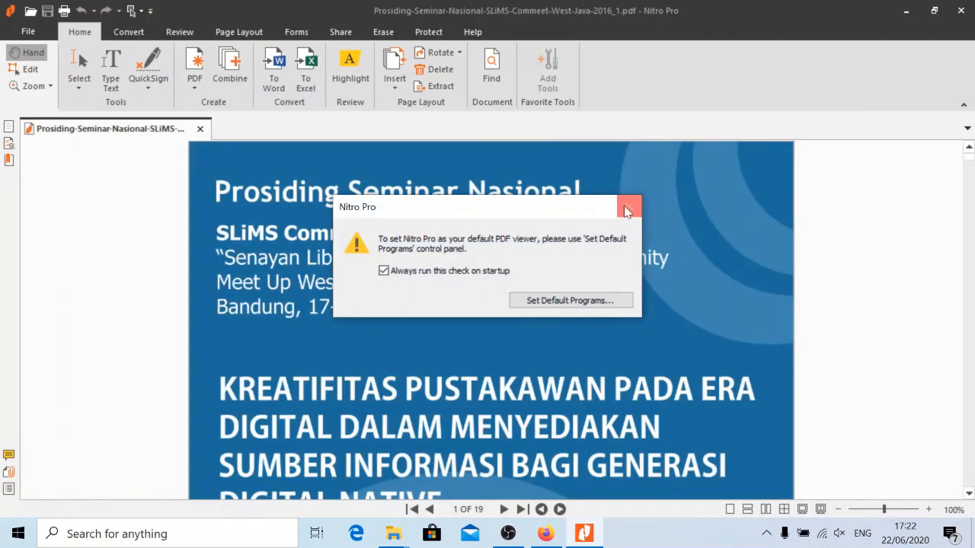
pyautogui.click(626, 211)
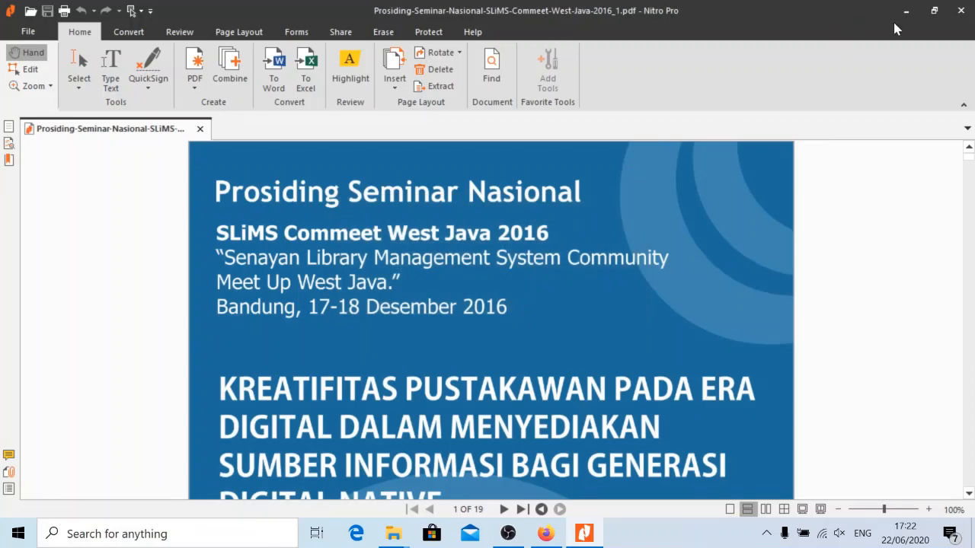
# Place the Nitro Pro window beside the item's edit page, minimizing the Documents folder and closing the blank browser tab
pyautogui.click(934, 12)
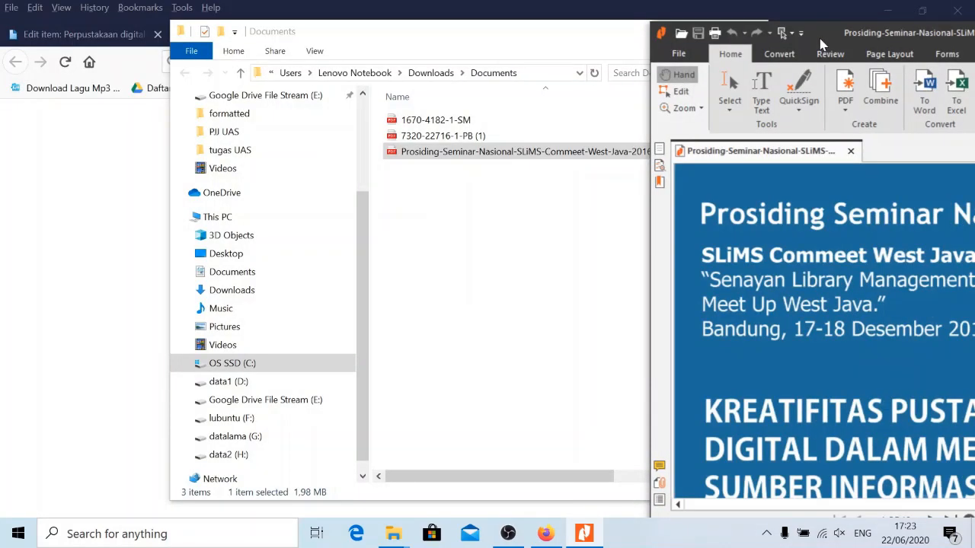
pyautogui.click(590, 39)
pyautogui.click(680, 38)
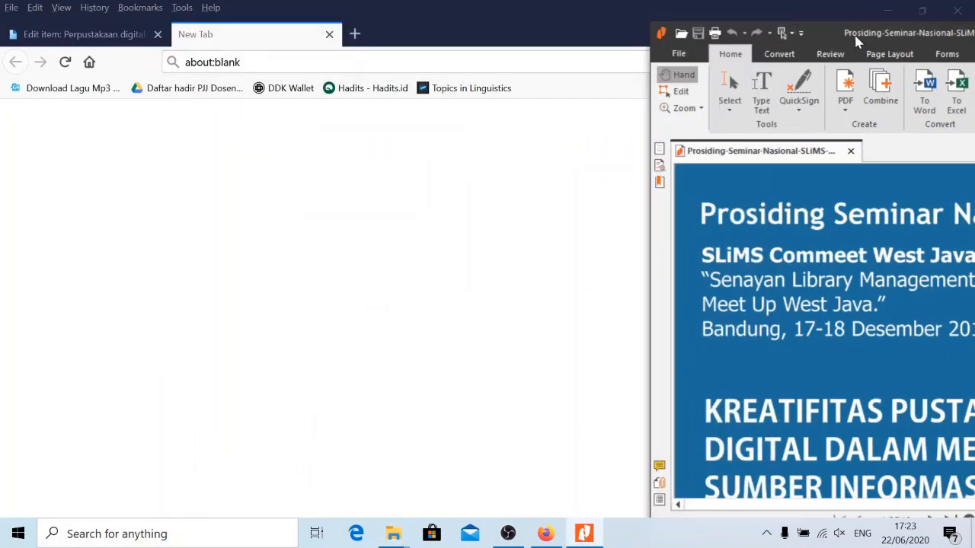
pyautogui.moveTo(855, 38); pyautogui.dragTo(560, 48)
pyautogui.click(329, 34)
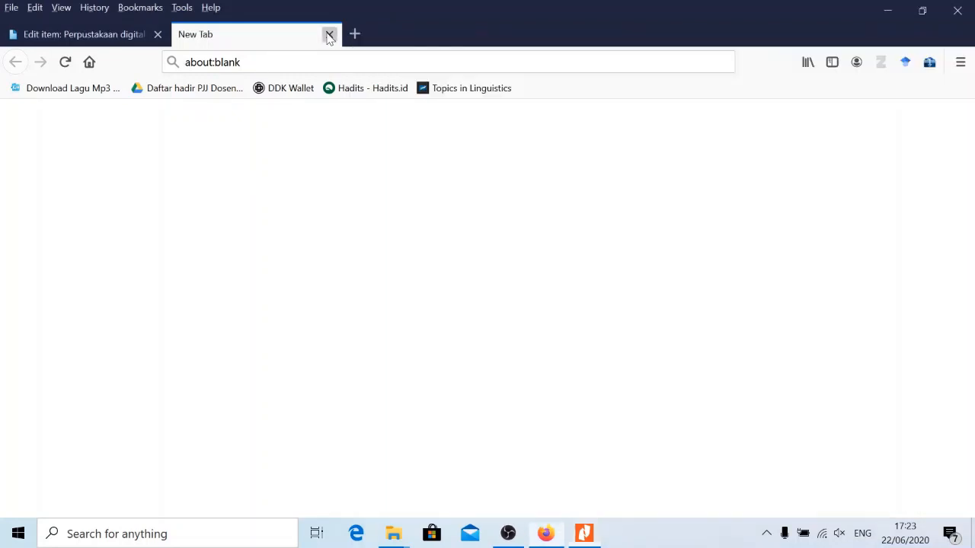
pyautogui.click(329, 34)
pyautogui.click(584, 533)
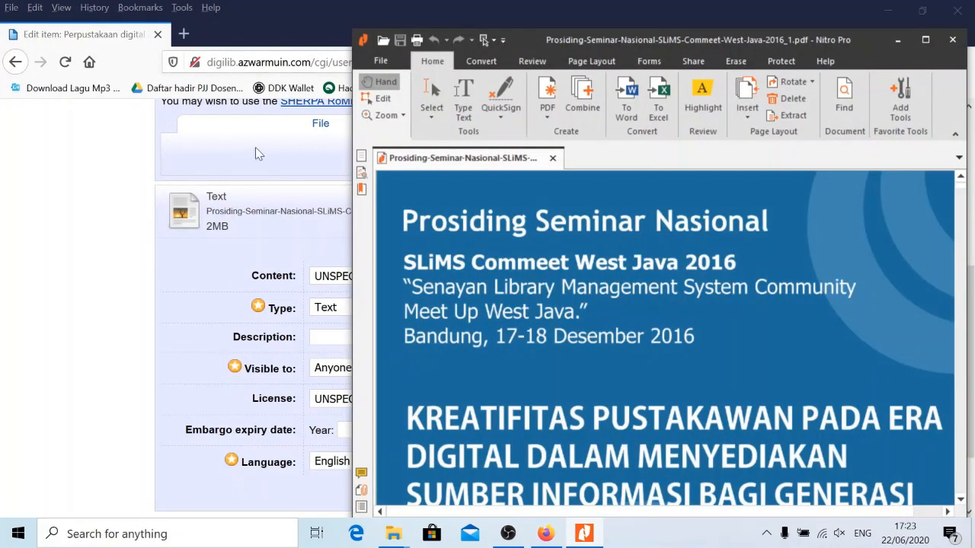
pyautogui.moveTo(540, 40); pyautogui.dragTo(846, 40)
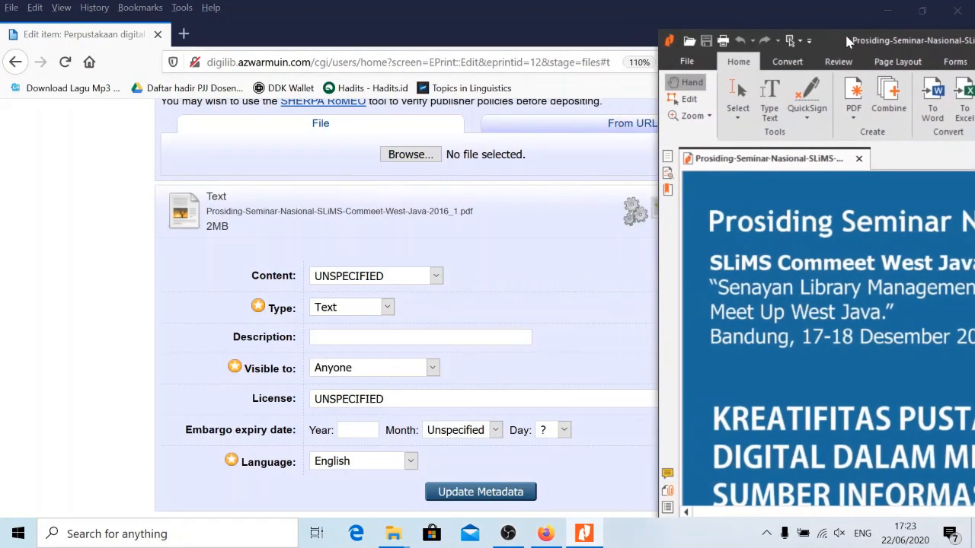
# Go from the item's Upload stage to its Details stage
pyautogui.scroll(2, 356, 374)
pyautogui.scroll(-2, 370, 373)
pyautogui.scroll(6, 352, 373)
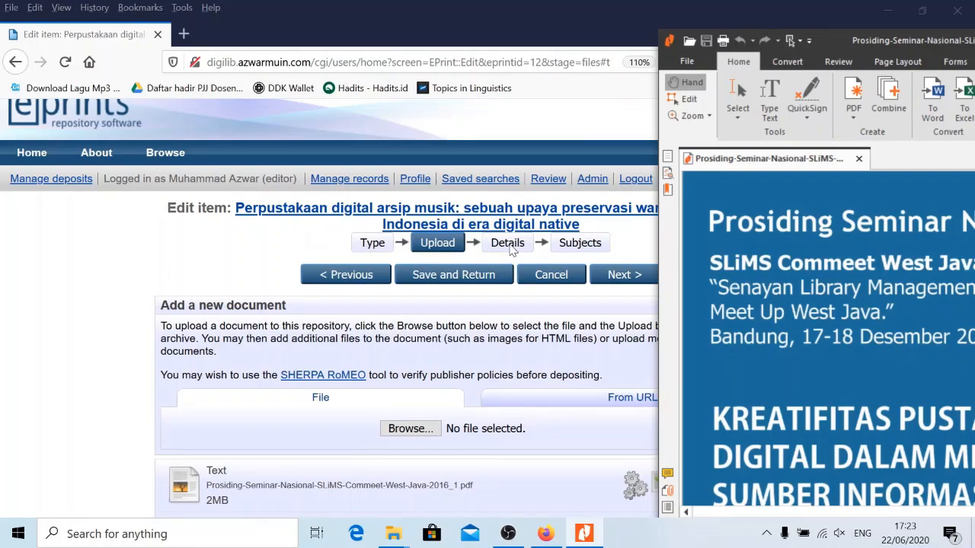
pyautogui.click(509, 245)
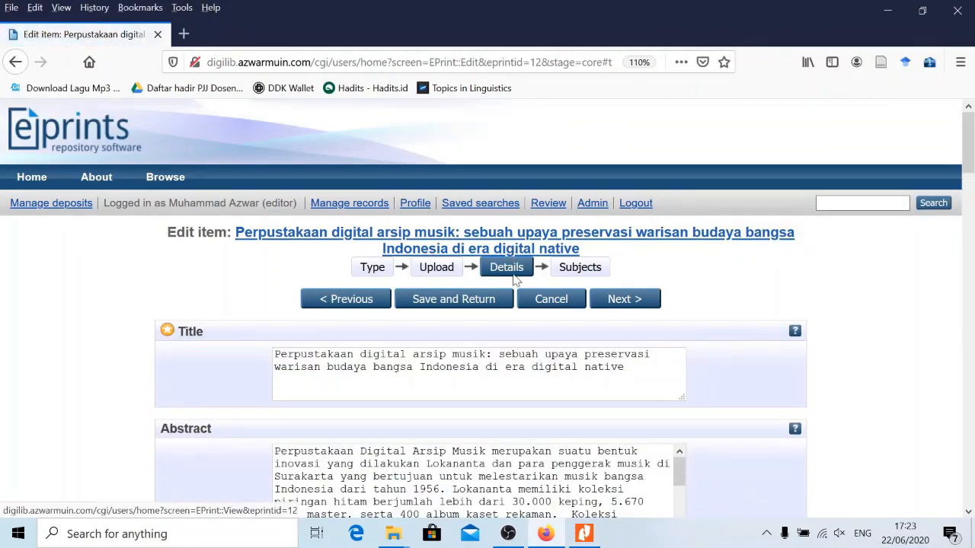
# Review the Title field in the Details stage and bring the proceedings PDF in Nitro Pro beside the form
pyautogui.scroll(-1, 221, 274)
pyautogui.scroll(2, 221, 273)
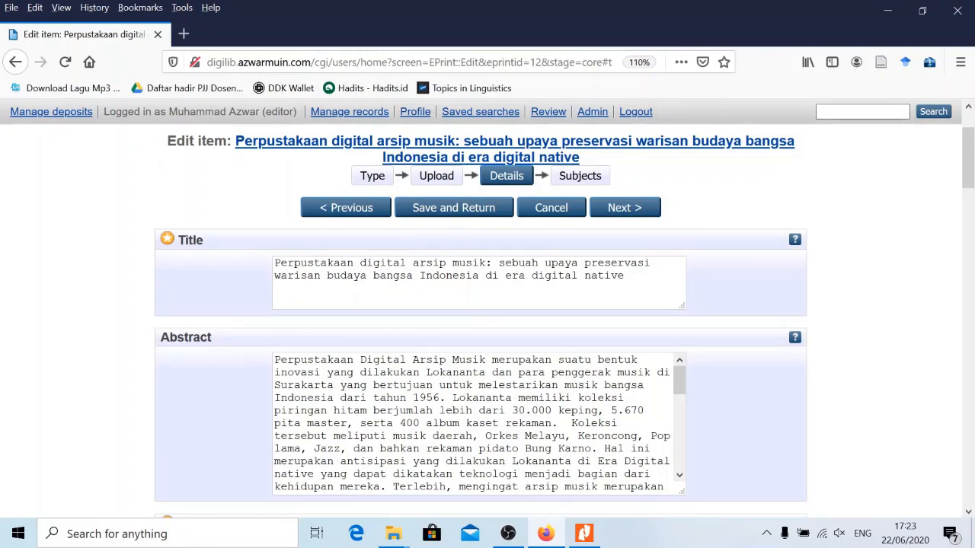
pyautogui.moveTo(274, 263); pyautogui.dragTo(625, 275)
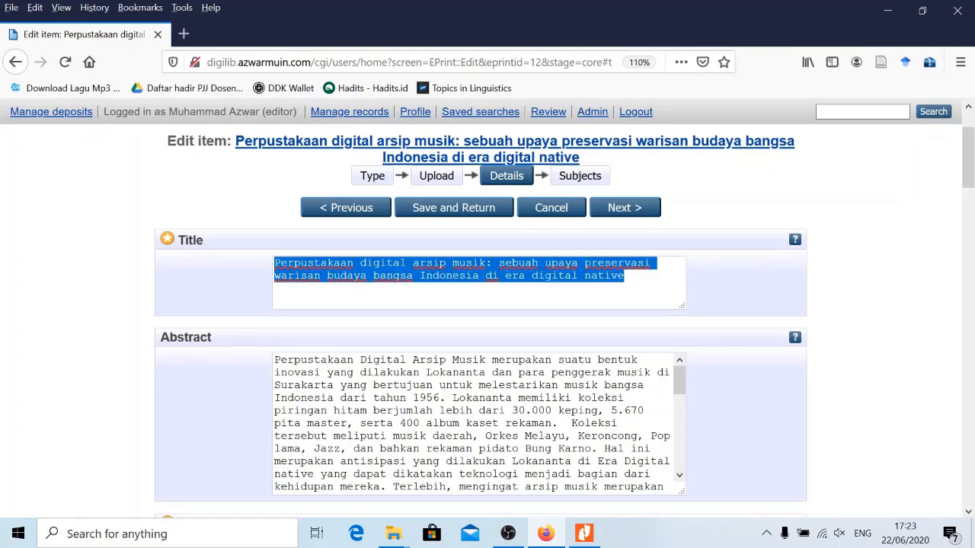
pyautogui.click(626, 277)
pyautogui.click(584, 532)
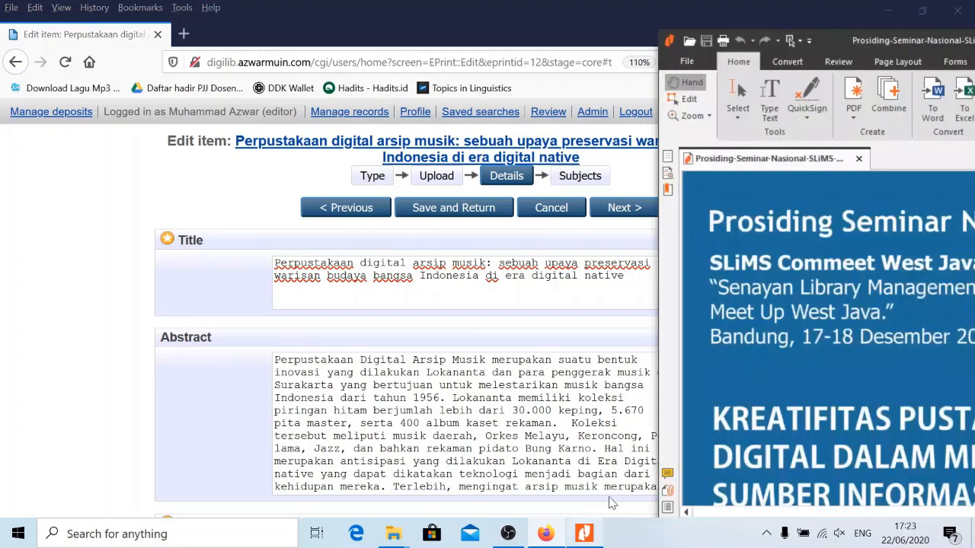
pyautogui.click(915, 55)
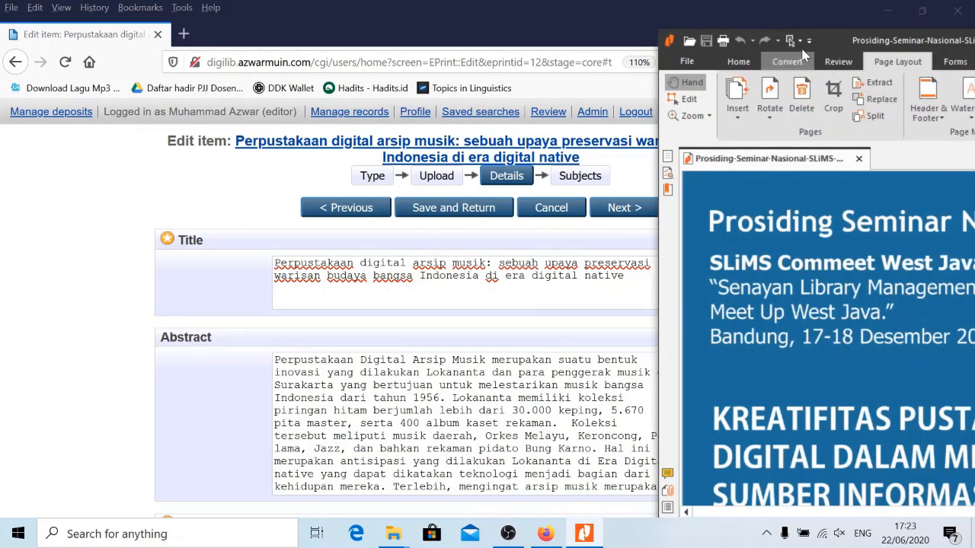
pyautogui.moveTo(877, 40); pyautogui.dragTo(614, 44)
# Examine the cover and inside title page of the proceedings PDF for the seminar name, date and theme
pyautogui.scroll(-3, 733, 343)
pyautogui.scroll(2, 727, 339)
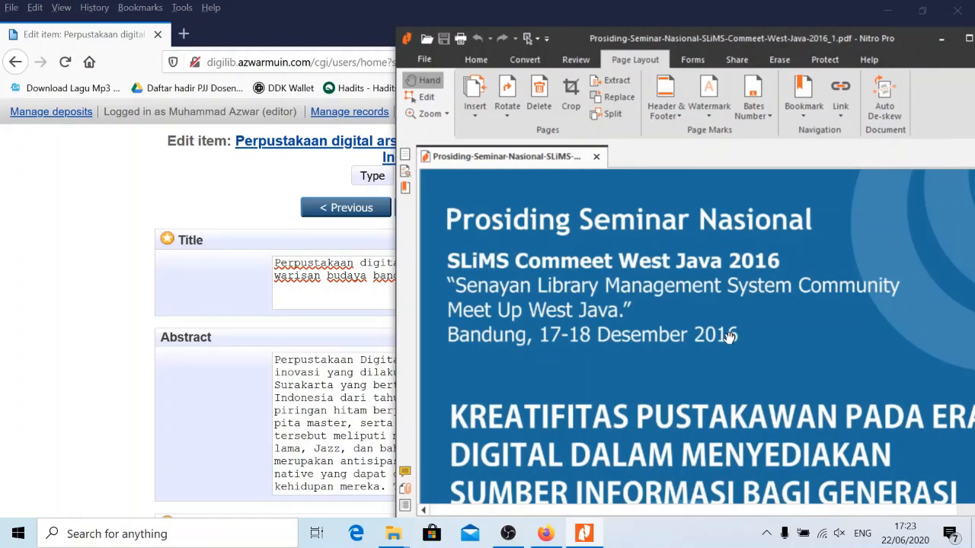
pyautogui.scroll(-6, 701, 335)
pyautogui.scroll(4, 698, 329)
pyautogui.scroll(2, 698, 329)
pyautogui.scroll(-6, 701, 308)
pyautogui.scroll(-4, 702, 305)
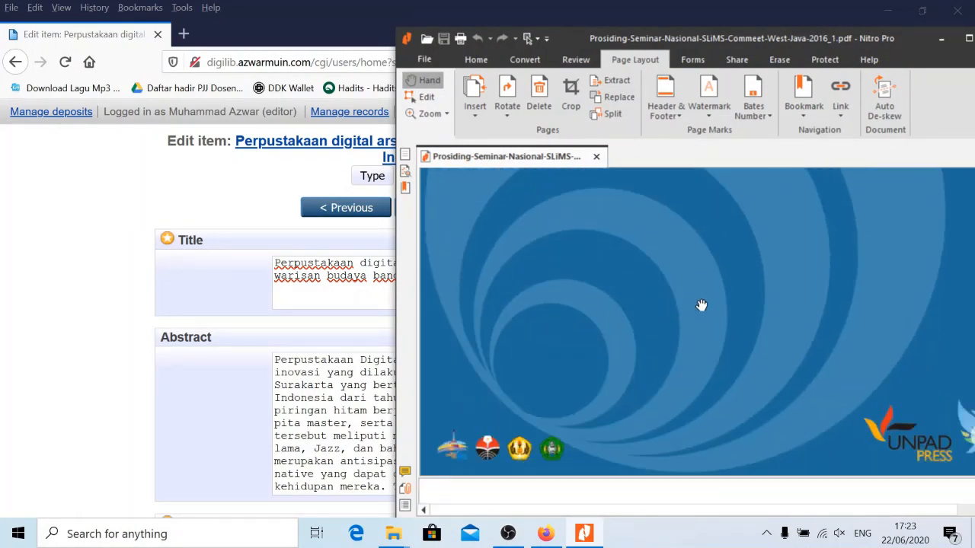
pyautogui.scroll(-4, 701, 304)
pyautogui.scroll(6, 702, 304)
pyautogui.scroll(-8, 702, 304)
pyautogui.scroll(4, 701, 304)
pyautogui.scroll(-10, 702, 304)
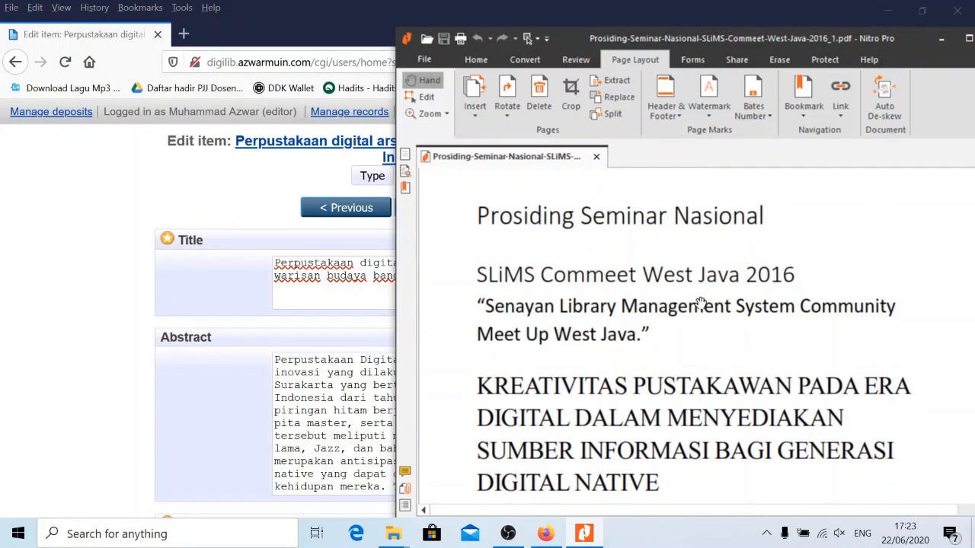
# Read through the proceedings' imprint page, editor and reviewer lists, foreword and table of contents
pyautogui.scroll(-8, 701, 303)
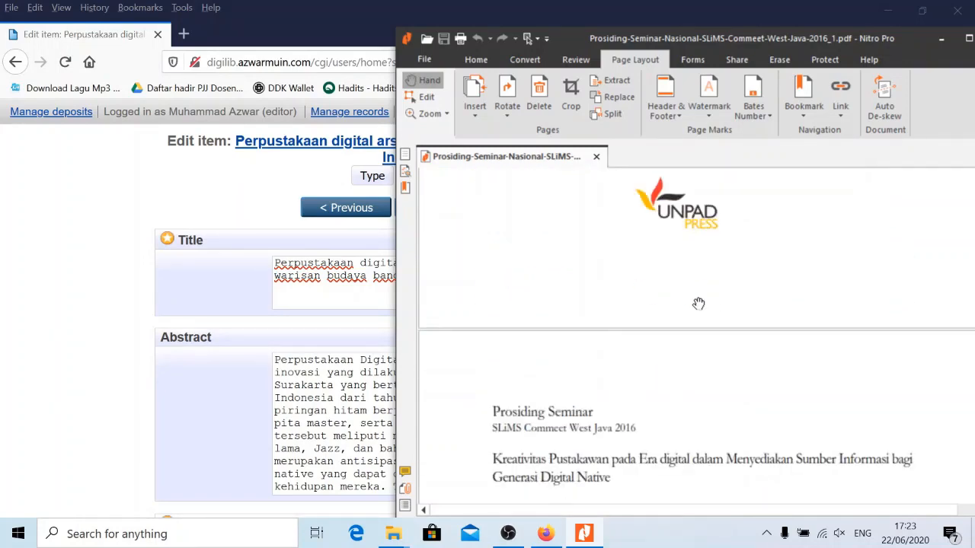
pyautogui.scroll(-4, 696, 306)
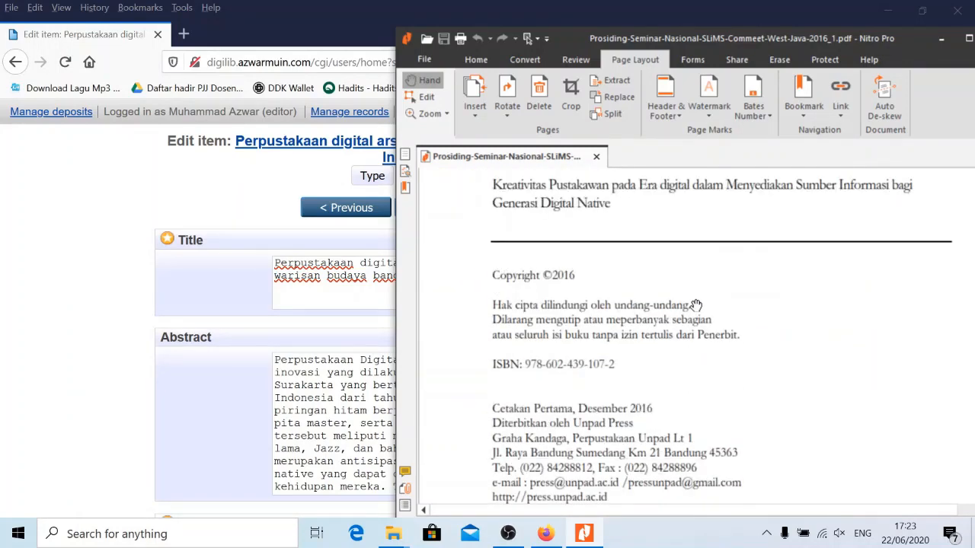
pyautogui.scroll(-10, 697, 297)
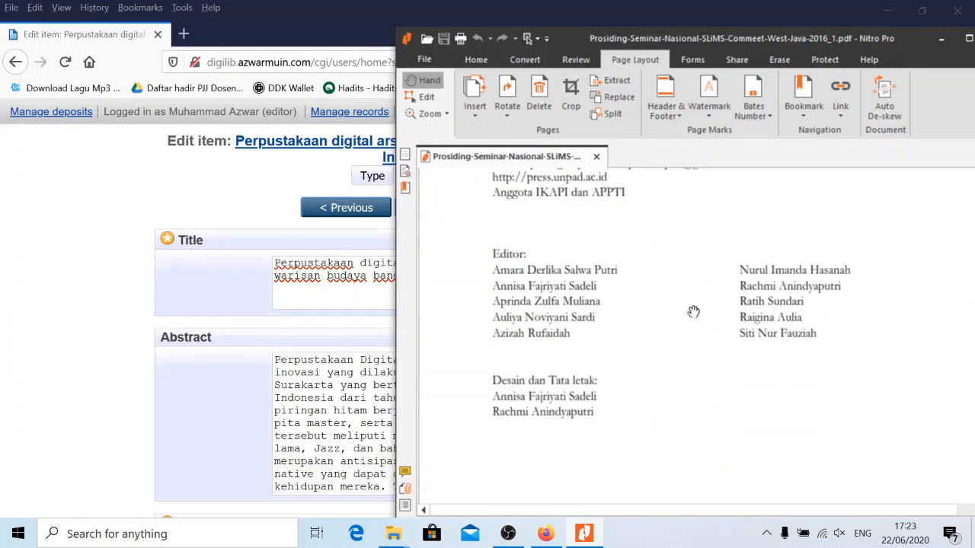
pyautogui.scroll(-3, 692, 315)
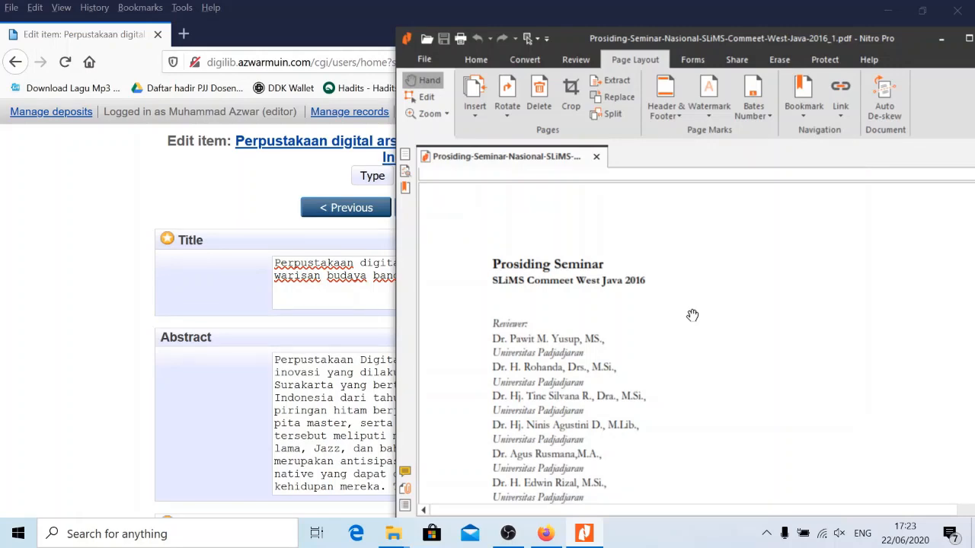
pyautogui.scroll(-12, 690, 316)
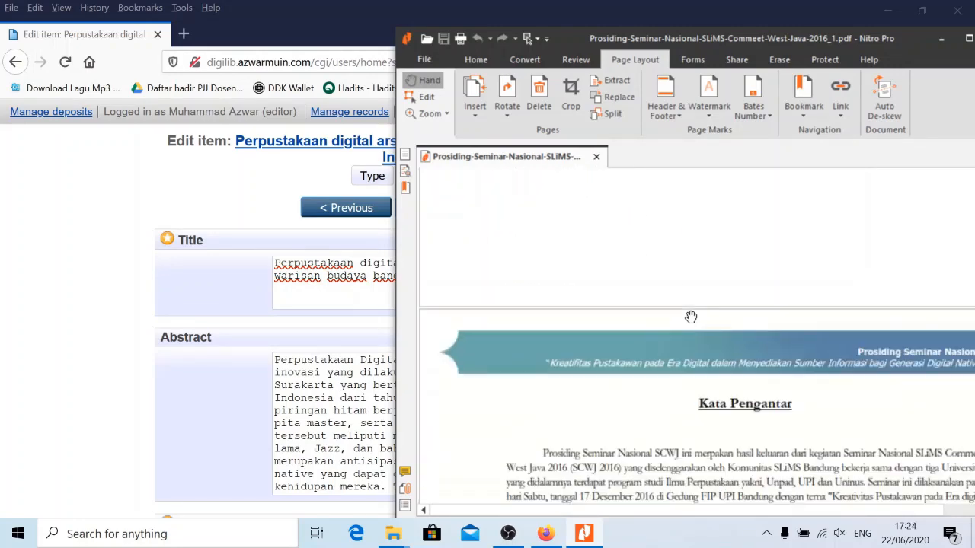
pyautogui.scroll(-15, 692, 316)
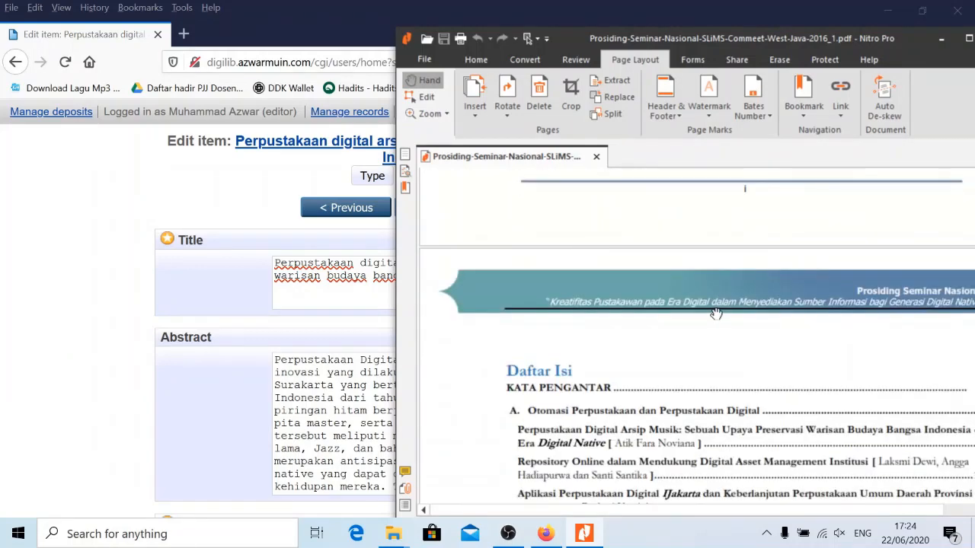
pyautogui.scroll(-15, 710, 316)
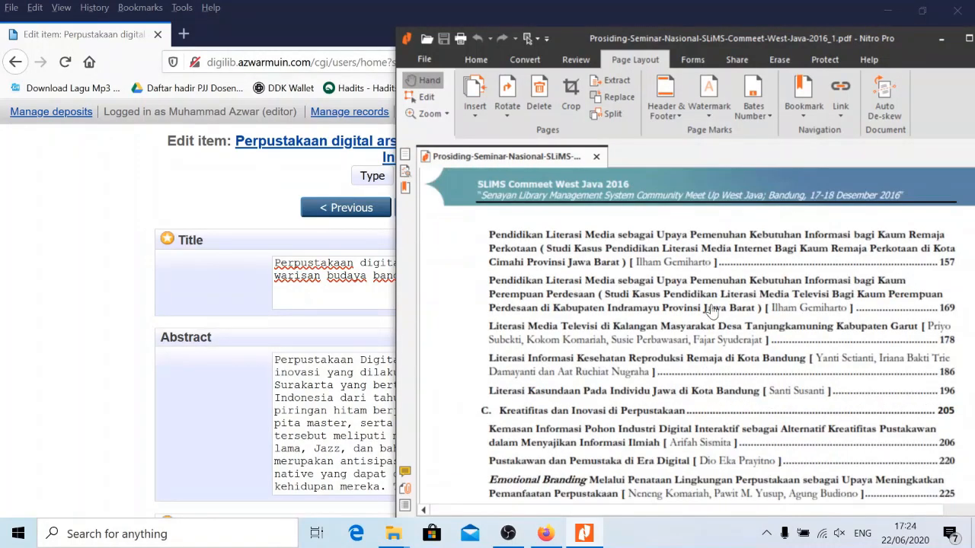
pyautogui.scroll(-10, 712, 311)
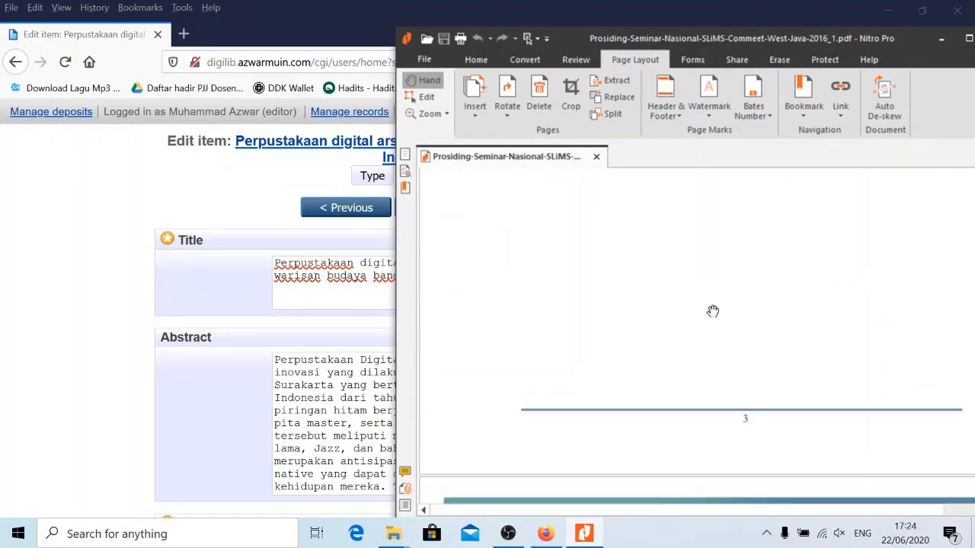
# Find the opening page of the music archive digital library paper and compare its title with the item's Title field
pyautogui.scroll(-3, 713, 311)
pyautogui.scroll(1, 712, 308)
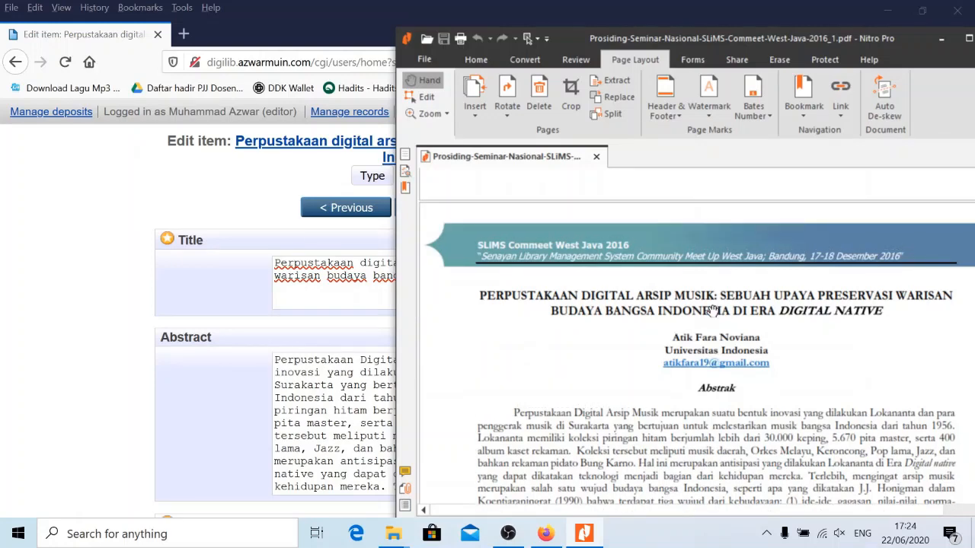
pyautogui.scroll(-1, 712, 308)
pyautogui.scroll(1, 712, 309)
pyautogui.scroll(10, 636, 293)
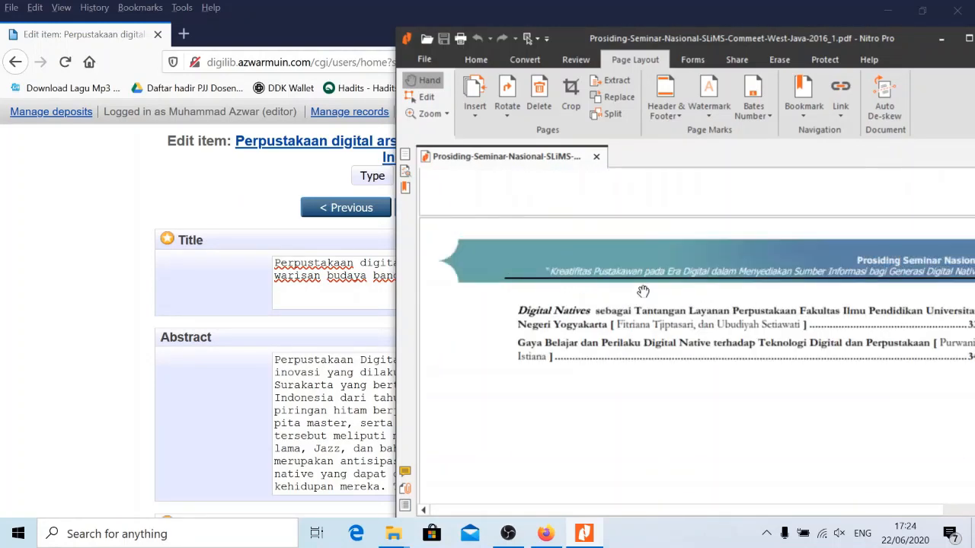
pyautogui.scroll(-5, 643, 291)
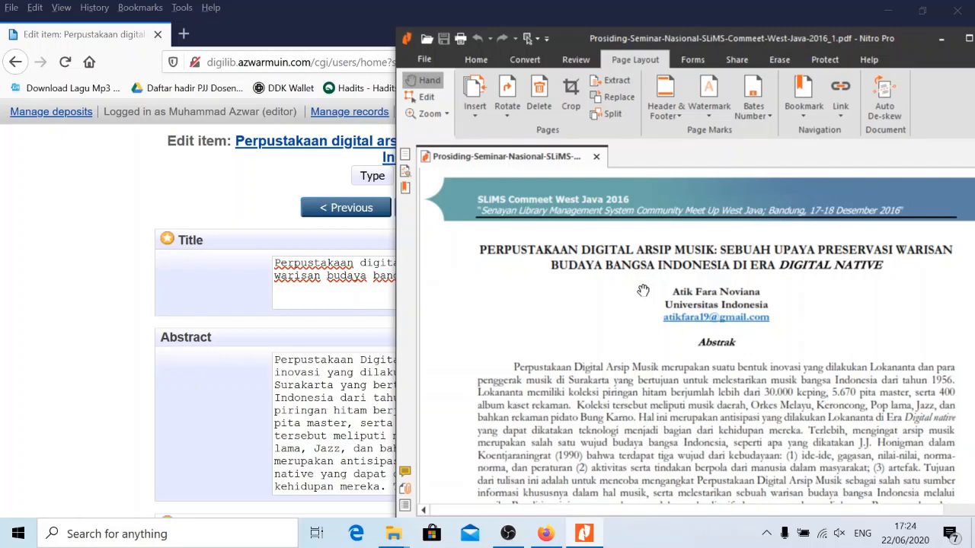
pyautogui.moveTo(660, 42); pyautogui.dragTo(693, 51)
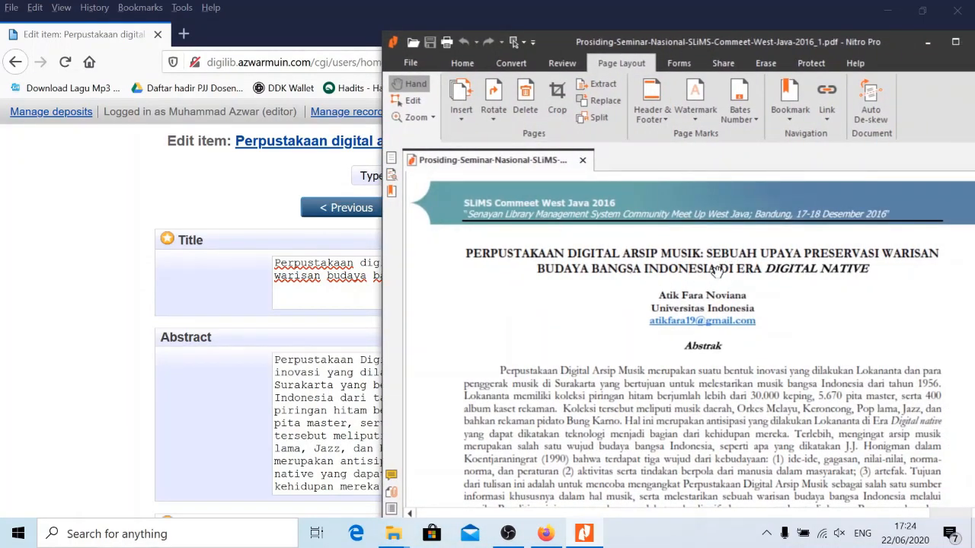
pyautogui.moveTo(607, 47); pyautogui.dragTo(835, 48)
# Compare the item's Abstract text with the Abstrak on the paper's first page, placing the PDF window beside it
pyautogui.click(374, 377)
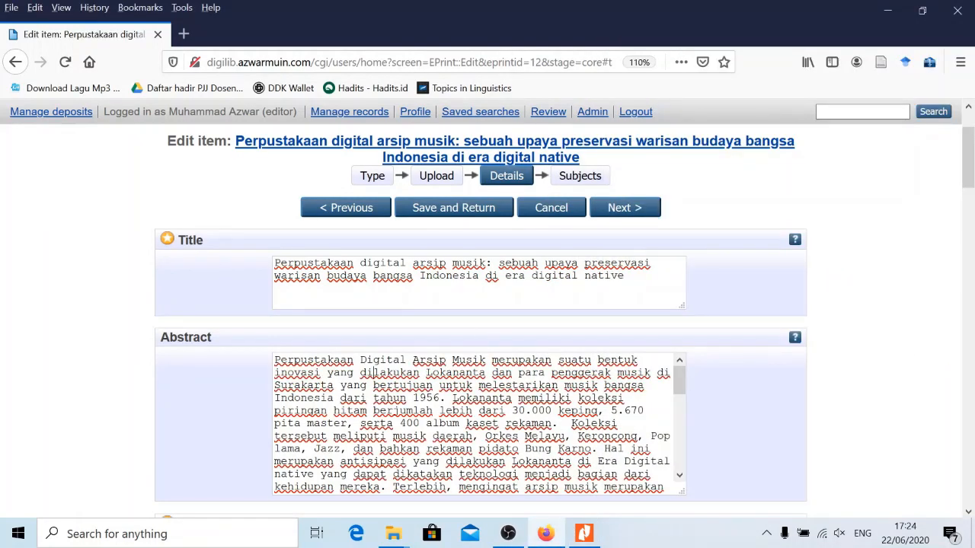
pyautogui.click(585, 533)
pyautogui.moveTo(796, 54); pyautogui.dragTo(668, 39)
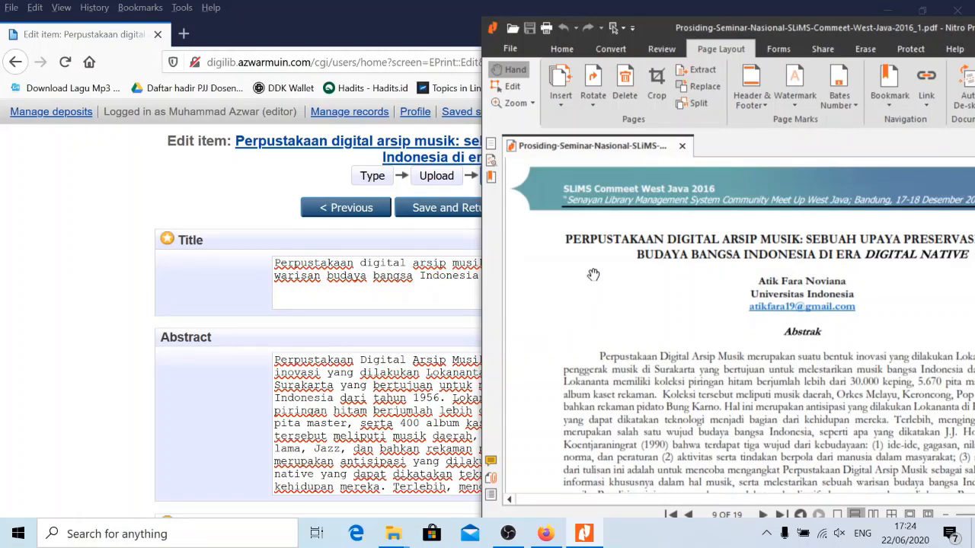
pyautogui.moveTo(650, 34); pyautogui.dragTo(594, 35)
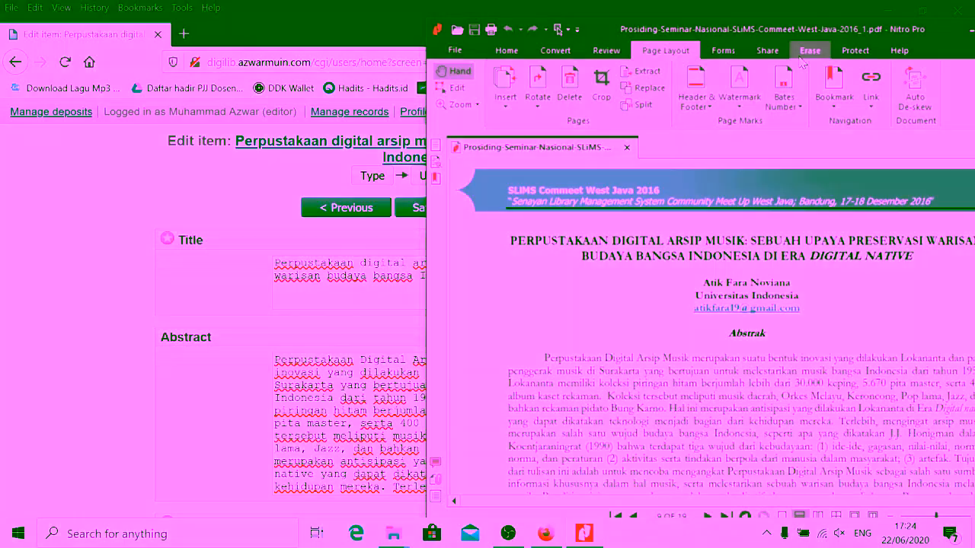
pyautogui.moveTo(800, 32); pyautogui.dragTo(800, 22)
pyautogui.scroll(-3, 697, 358)
pyautogui.scroll(-1, 350, 424)
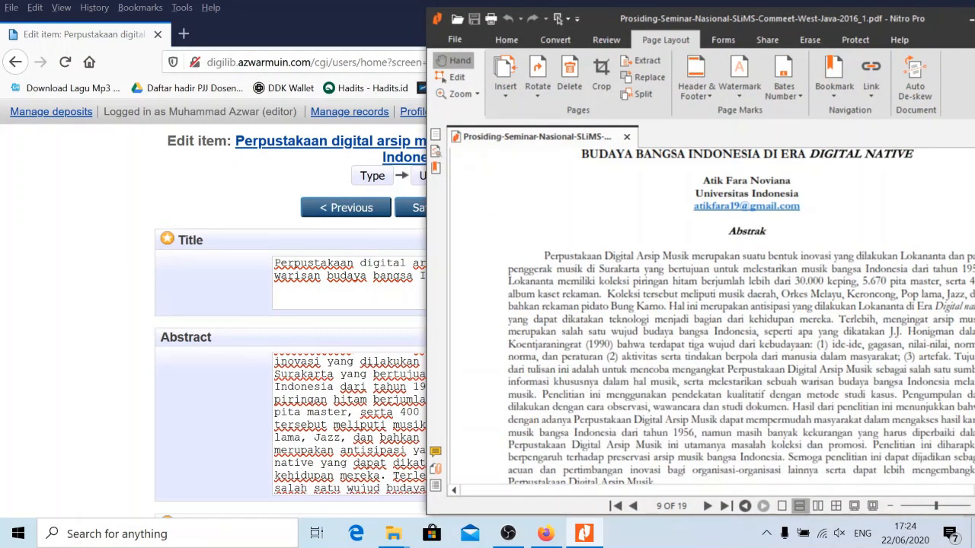
pyautogui.scroll(-3, 343, 376)
pyautogui.moveTo(711, 21); pyautogui.dragTo(789, 23)
pyautogui.scroll(-1, 442, 305)
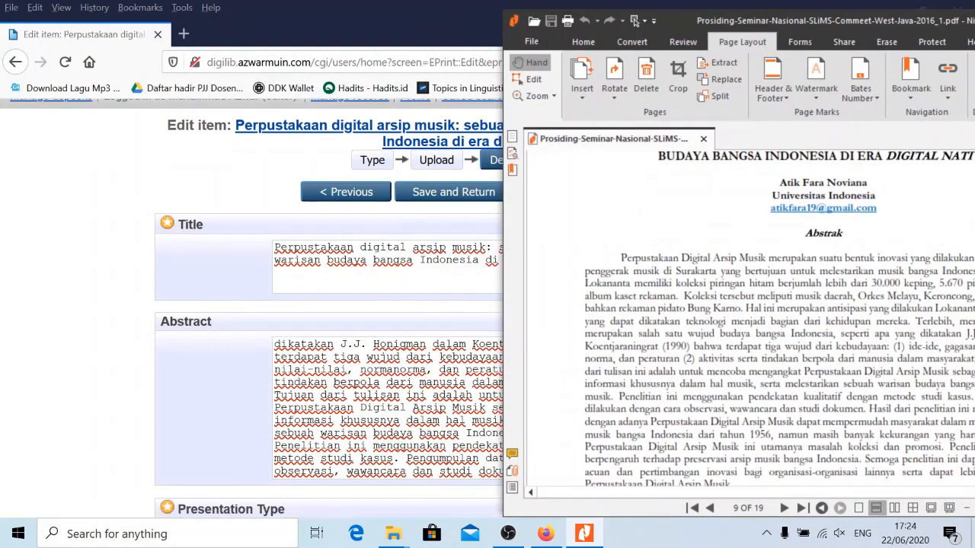
# Check the item's Presentation Type and Creators sections, moving the PDF window clear of the form fields
pyautogui.scroll(-3, 454, 261)
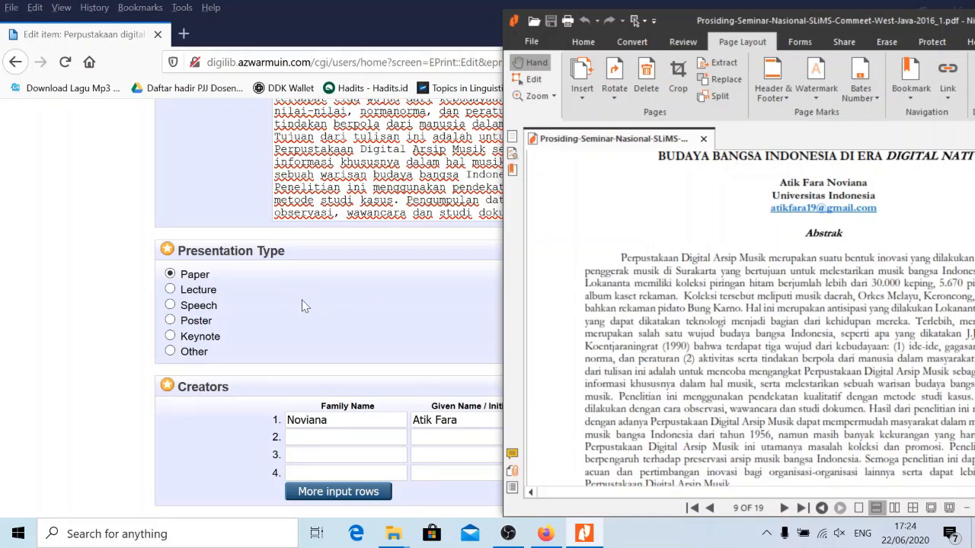
pyautogui.moveTo(720, 23); pyautogui.dragTo(819, 31)
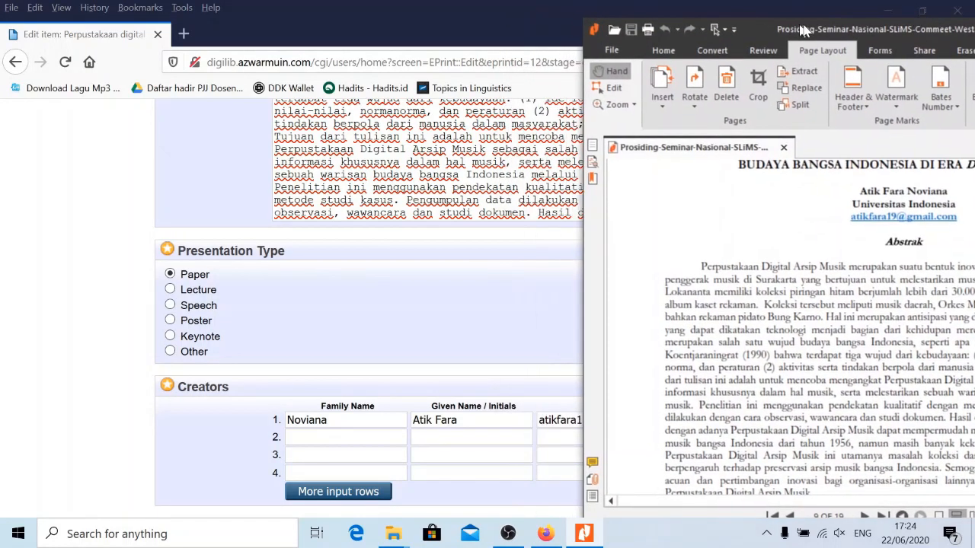
pyautogui.scroll(-1, 455, 346)
pyautogui.scroll(-1, 598, 239)
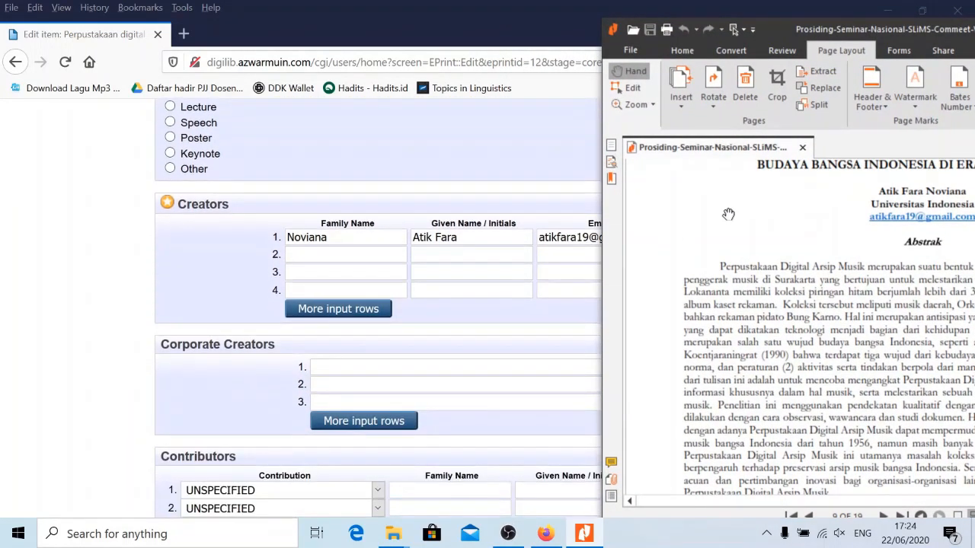
pyautogui.scroll(1, 204, 313)
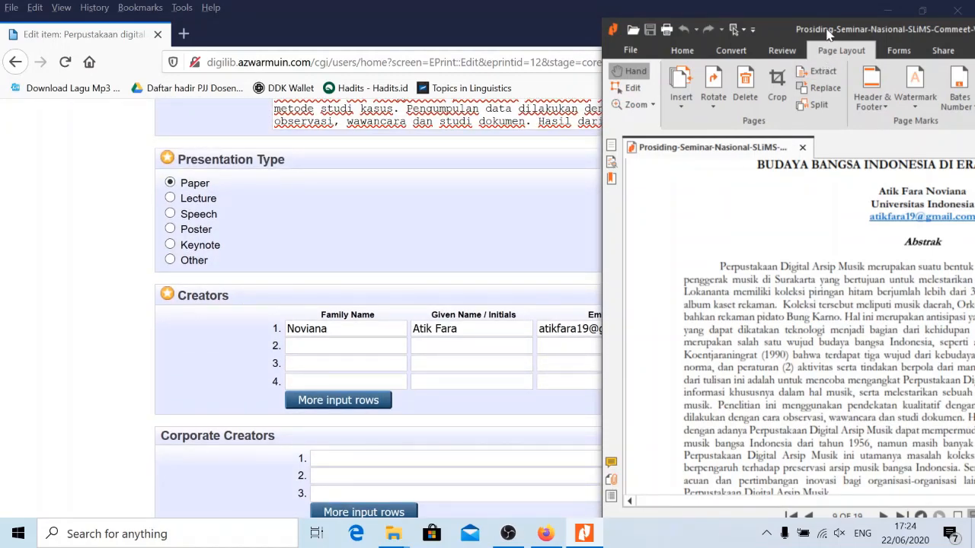
# Compare the first creator's family name, given name and email with the author details printed in the paper
pyautogui.moveTo(830, 34); pyautogui.dragTo(653, 50)
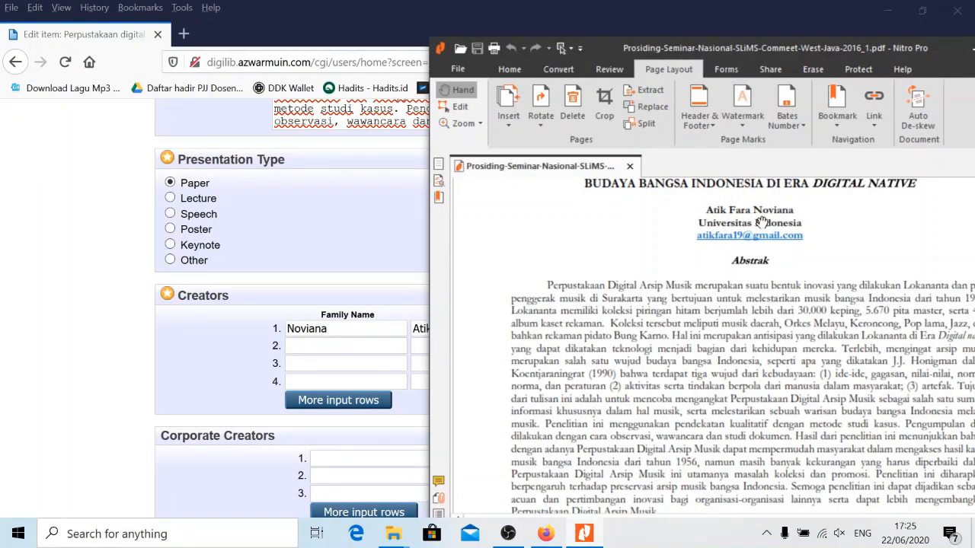
pyautogui.moveTo(763, 55); pyautogui.dragTo(797, 53)
pyautogui.moveTo(853, 54); pyautogui.dragTo(837, 54)
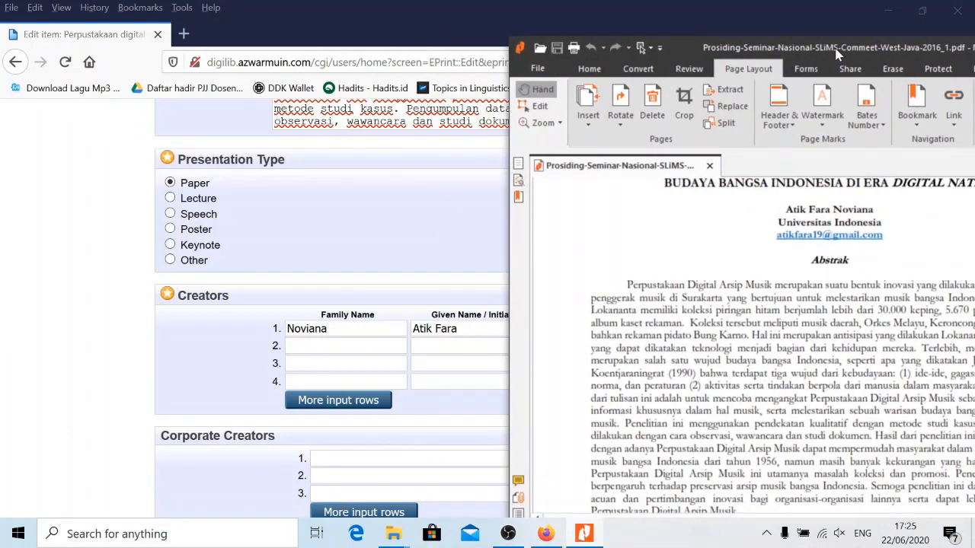
pyautogui.click(327, 329)
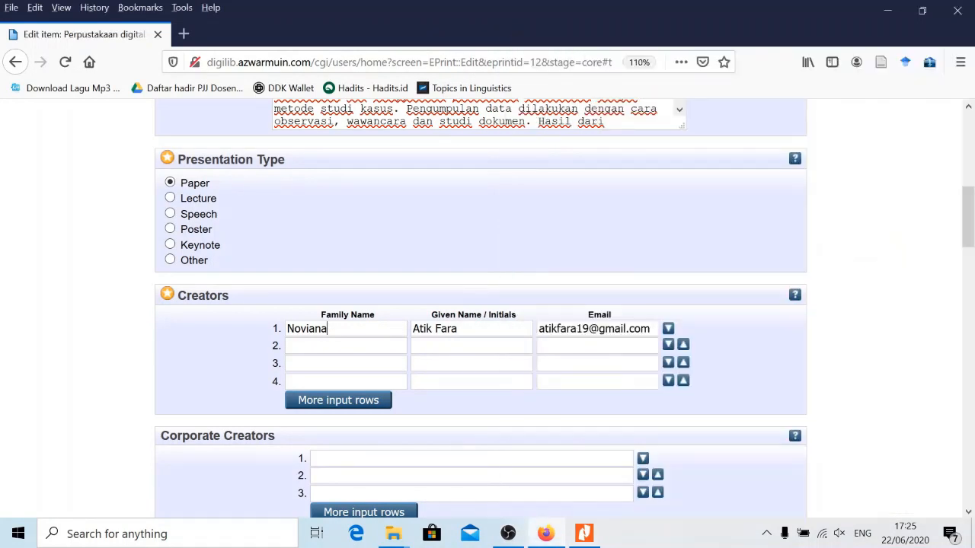
pyautogui.click(584, 534)
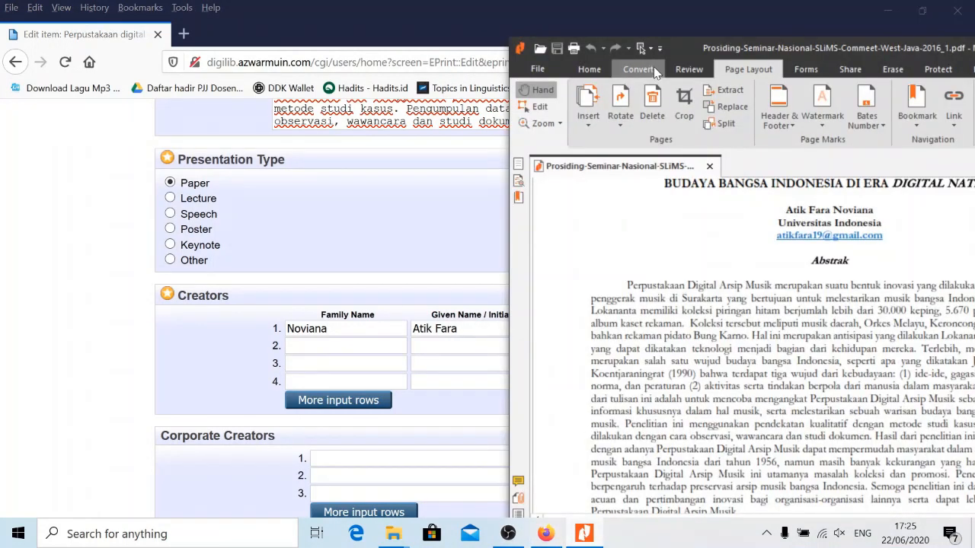
pyautogui.moveTo(684, 56)
pyautogui.mouseDown()
pyautogui.moveTo(699, 50)
pyautogui.moveTo(691, 53)
pyautogui.mouseUp()
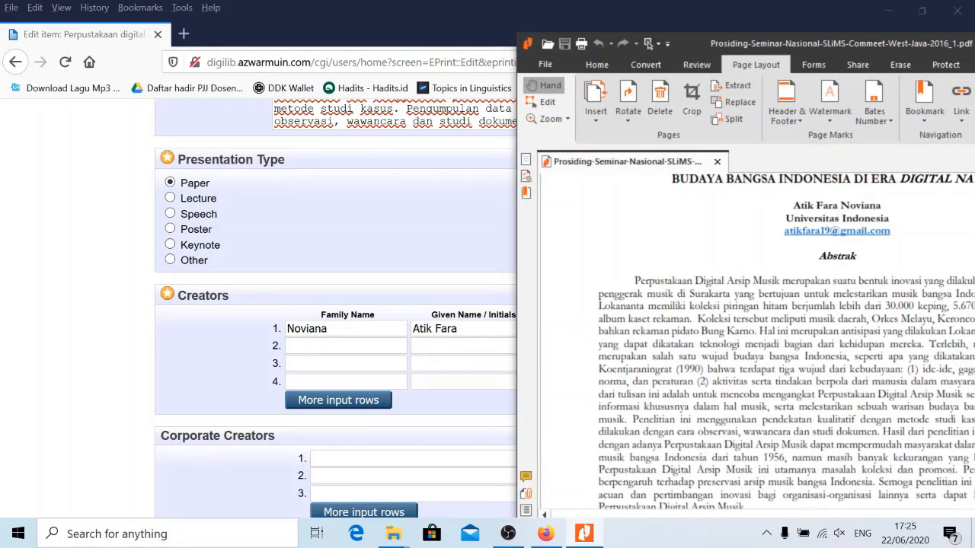
pyautogui.moveTo(698, 40); pyautogui.dragTo(738, 36)
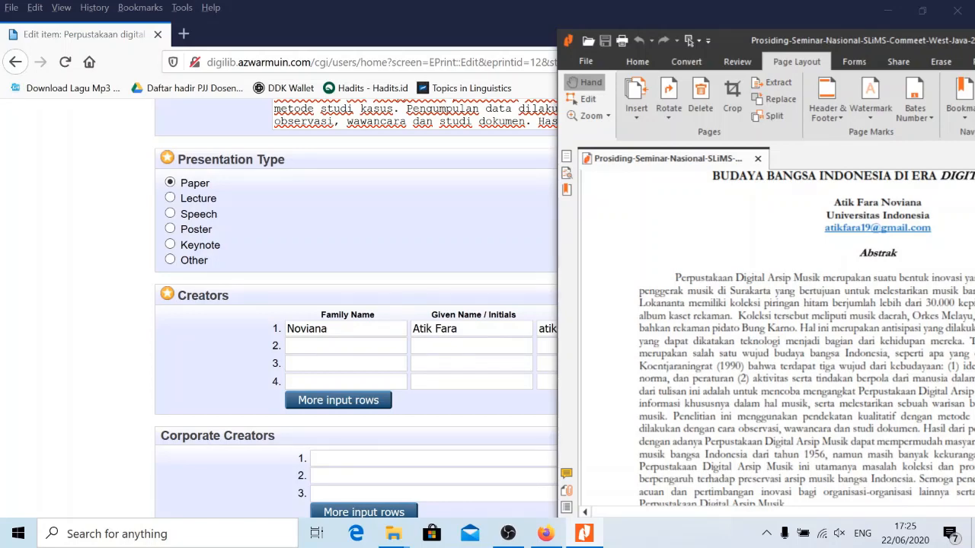
pyautogui.moveTo(868, 39); pyautogui.dragTo(817, 35)
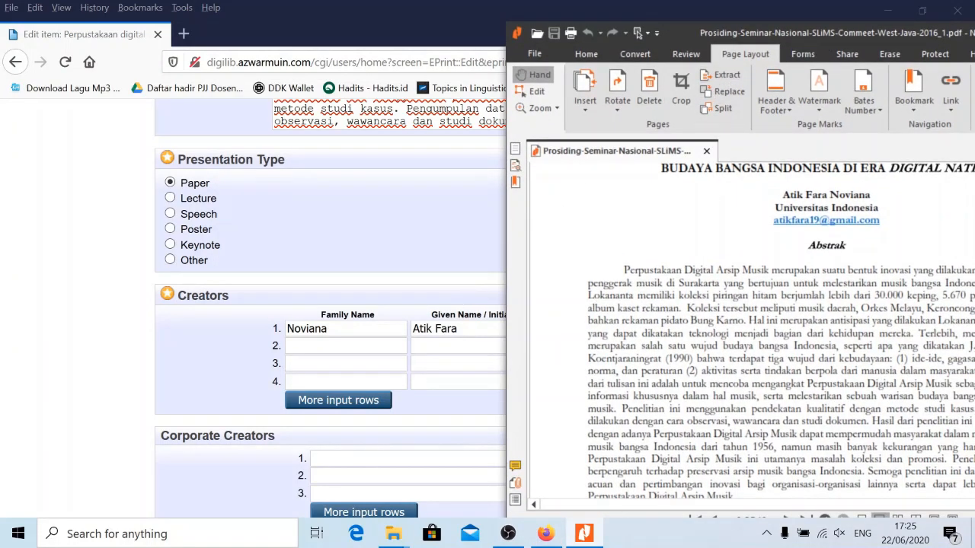
# Review the item's Corporate Creators, Contributors and Divisions sections, moving the PDF window clear of the form fields
pyautogui.scroll(-3, 487, 316)
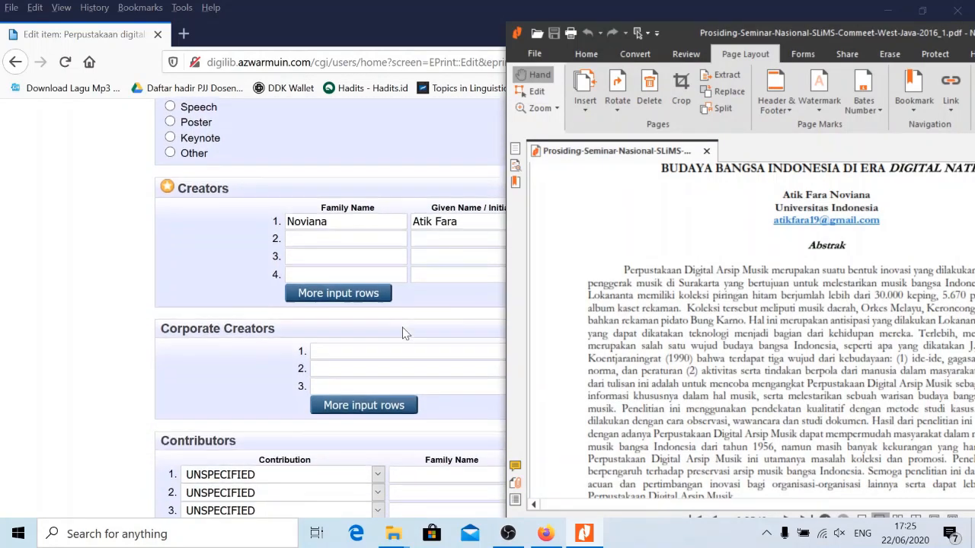
pyautogui.scroll(-2, 404, 334)
pyautogui.moveTo(677, 30); pyautogui.dragTo(831, 38)
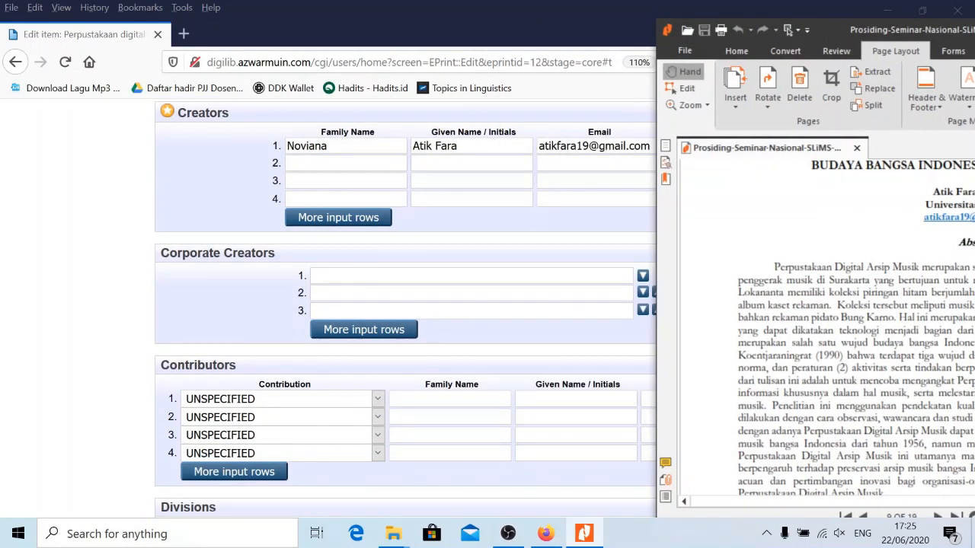
pyautogui.scroll(-5, 262, 271)
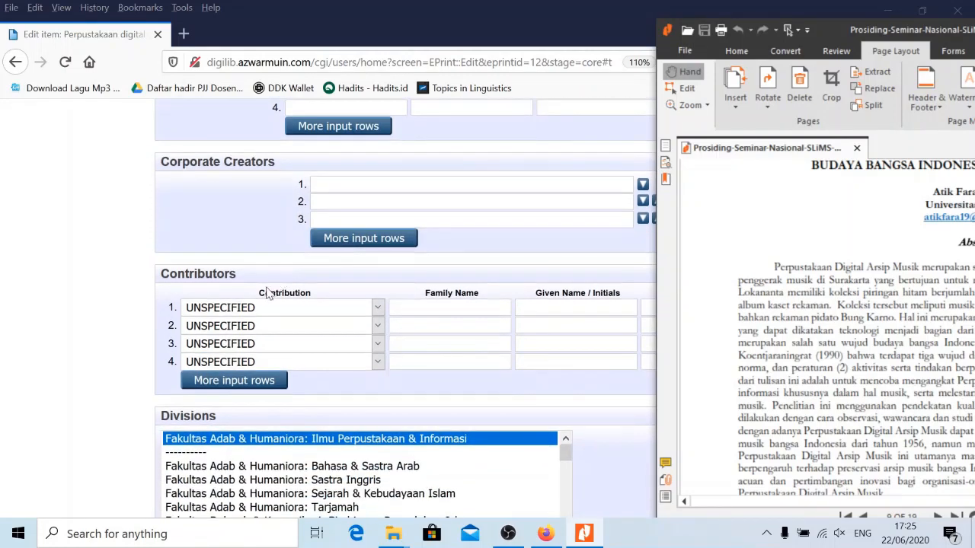
pyautogui.scroll(-2, 301, 296)
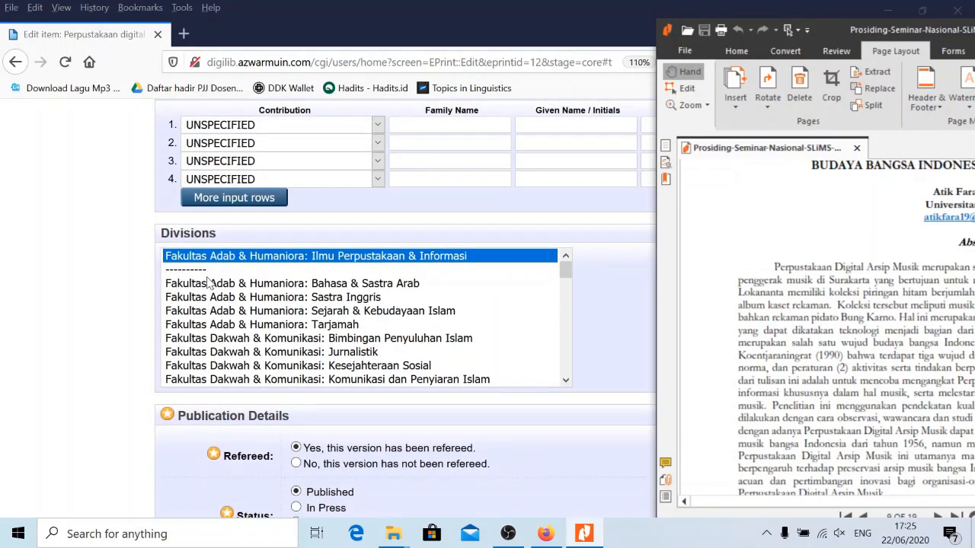
pyautogui.scroll(2, 84, 351)
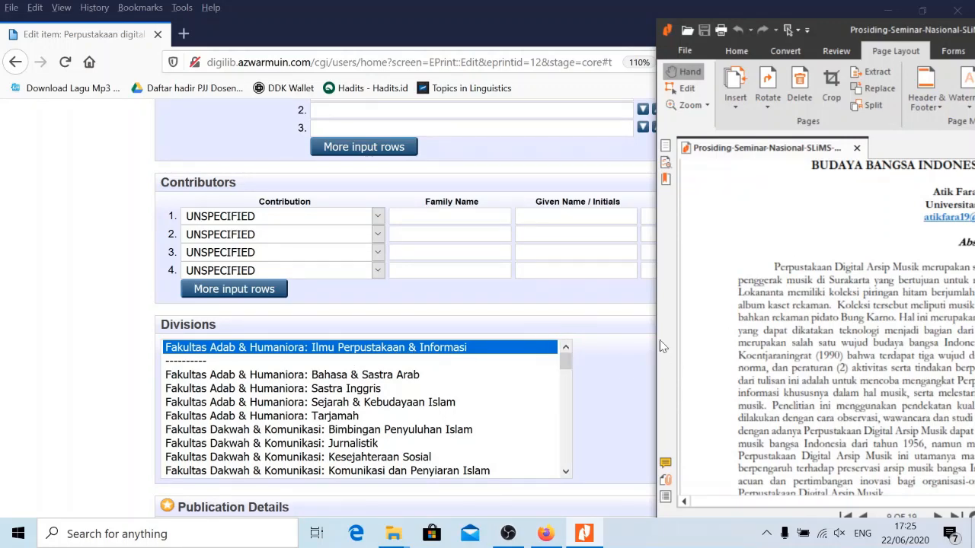
pyautogui.scroll(3, 606, 373)
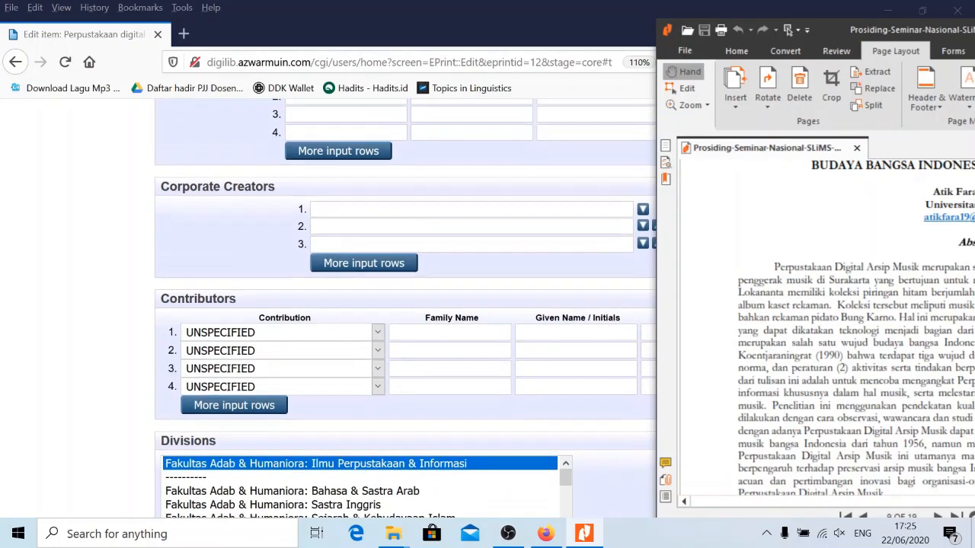
pyautogui.scroll(-3, 602, 375)
pyautogui.scroll(-2, 601, 375)
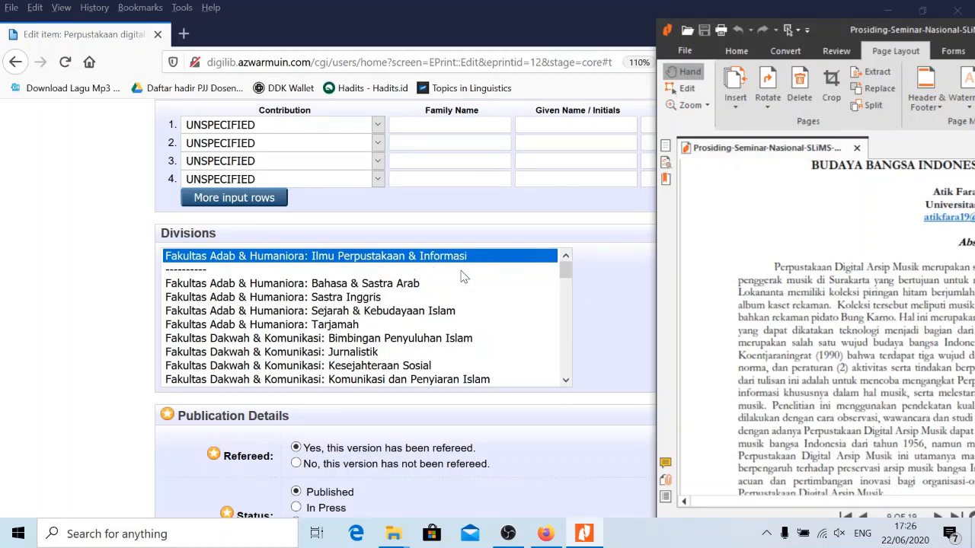
# Look through the full list of faculties and study programmes offered under Divisions
pyautogui.scroll(-10, 346, 297)
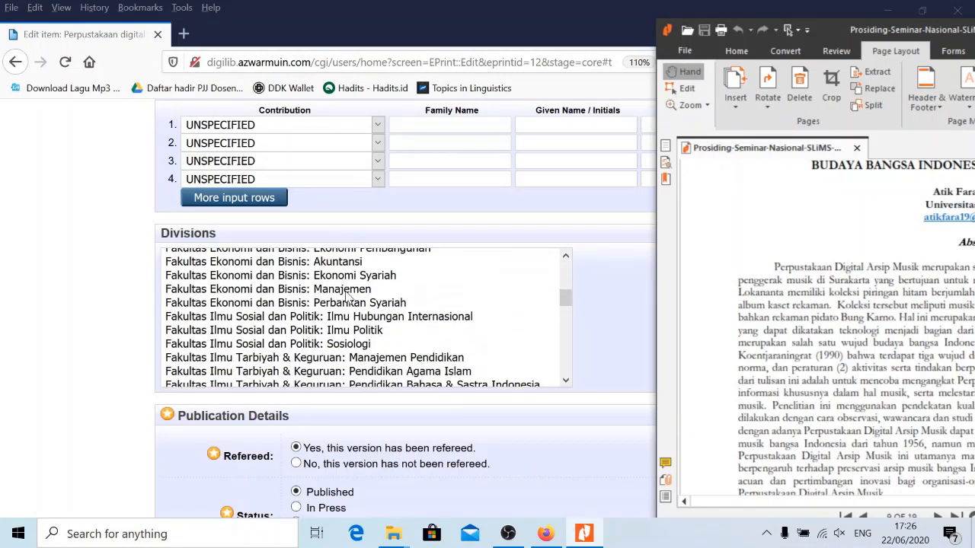
pyautogui.scroll(-8, 346, 297)
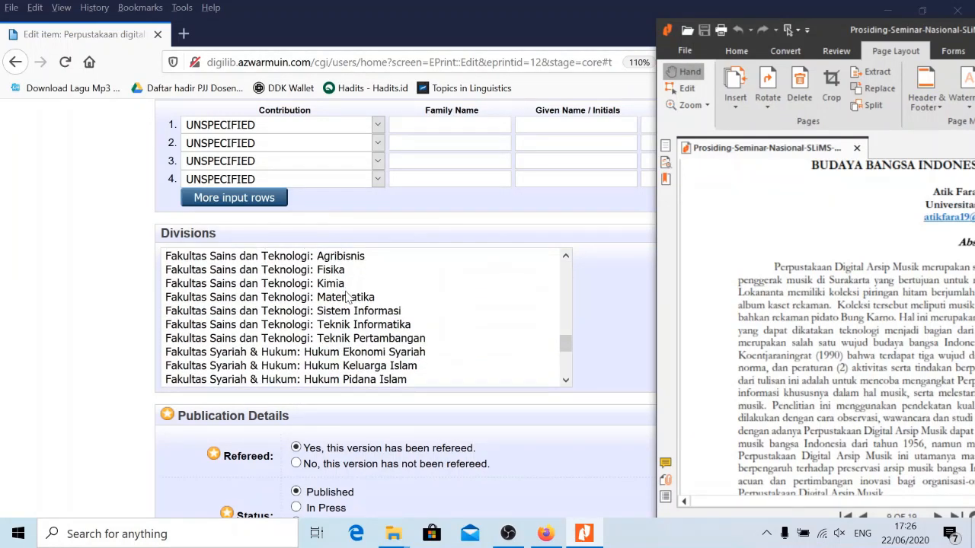
pyautogui.scroll(-4, 322, 307)
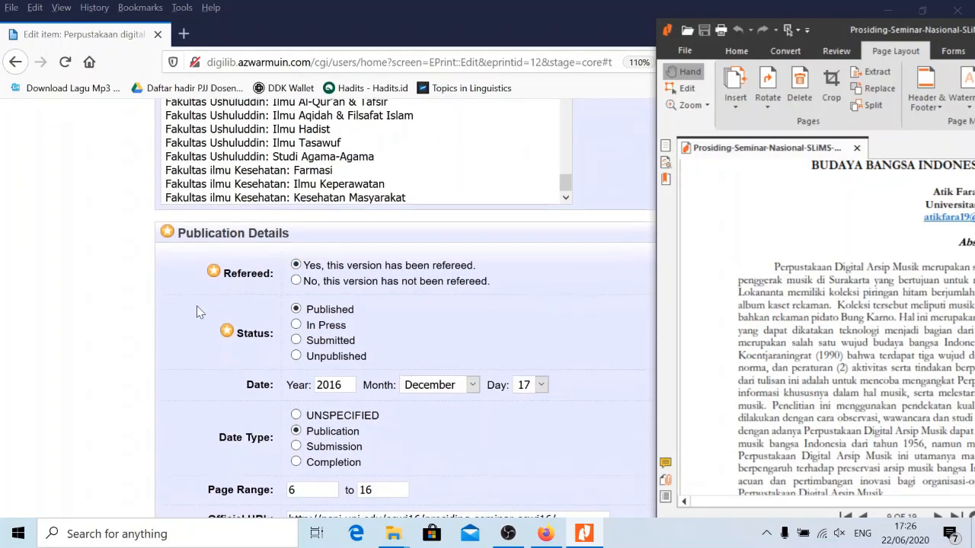
pyautogui.scroll(4, 102, 296)
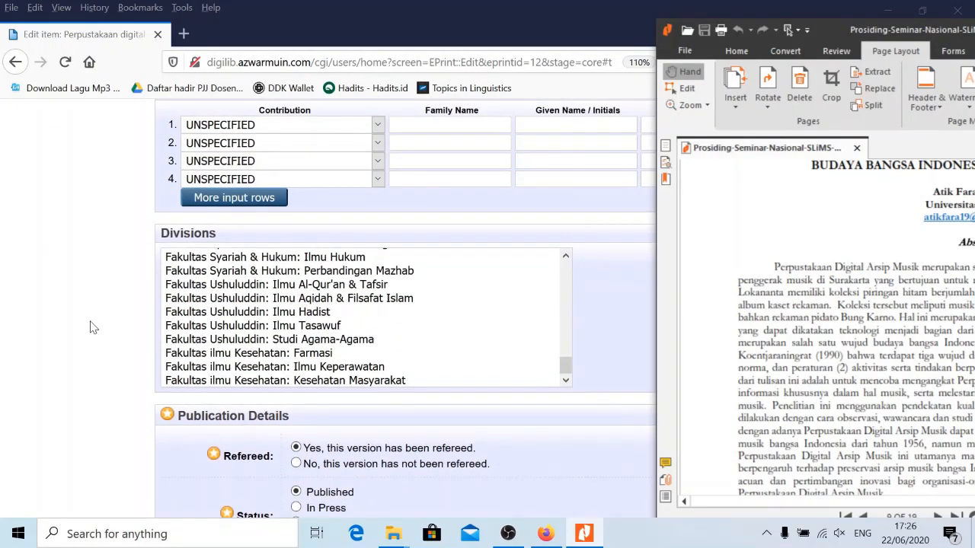
# Compare the Refereed, Status and Date entries in Publication Details with the event date in the paper's page header
pyautogui.scroll(-6, 90, 327)
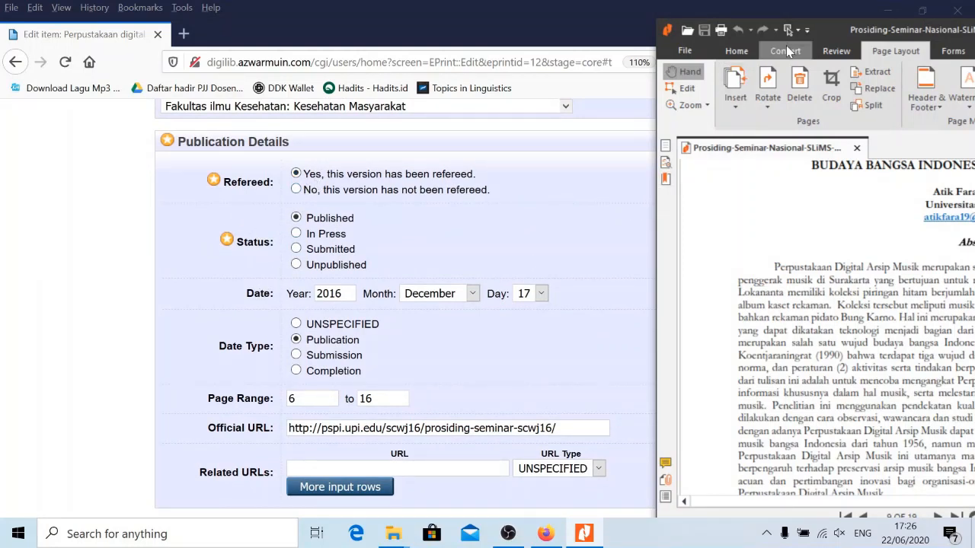
pyautogui.moveTo(831, 27); pyautogui.dragTo(663, 32)
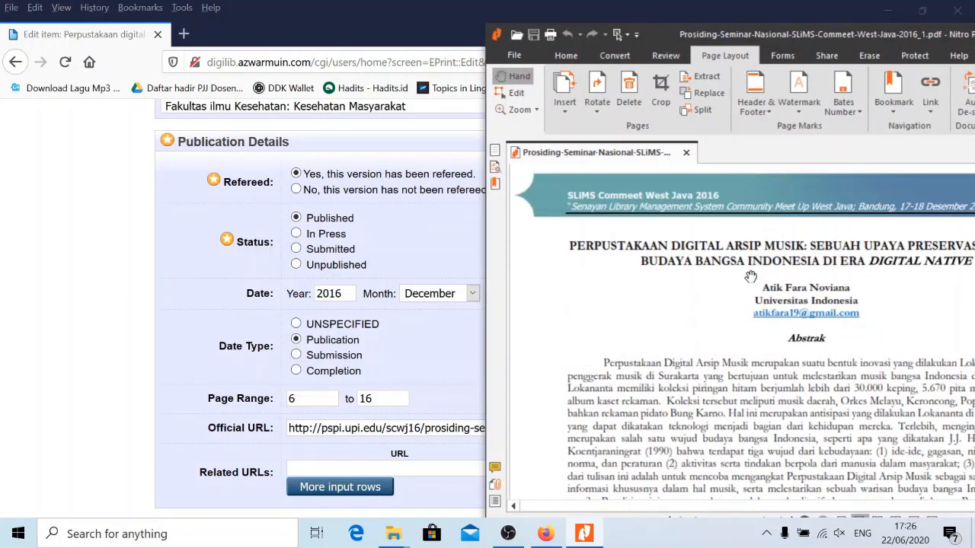
pyautogui.scroll(3, 742, 278)
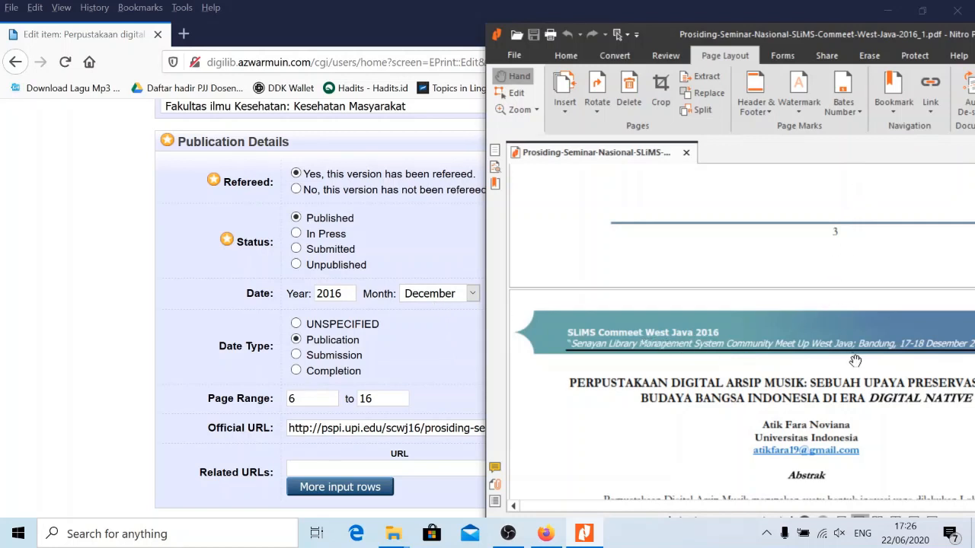
pyautogui.moveTo(876, 41); pyautogui.dragTo(847, 34)
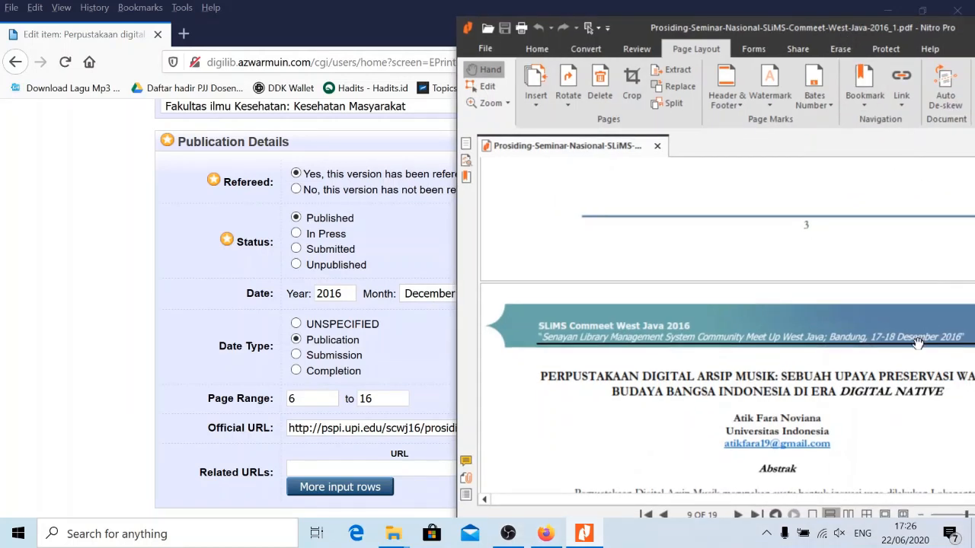
pyautogui.moveTo(774, 35); pyautogui.dragTo(876, 63)
# Compare the first value of the item's Page Range with the page number printed at the foot of the paper's opening page
pyautogui.scroll(-2, 530, 231)
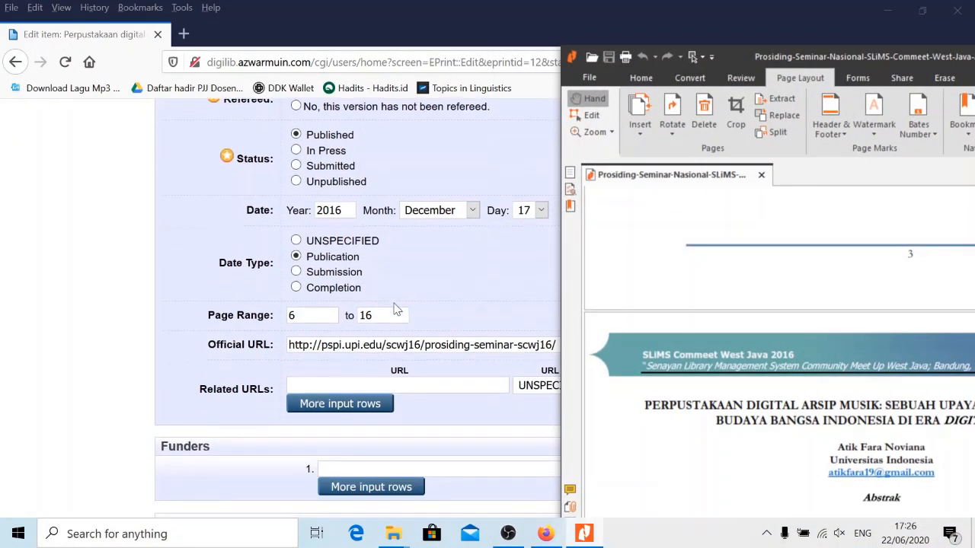
pyautogui.click(307, 307)
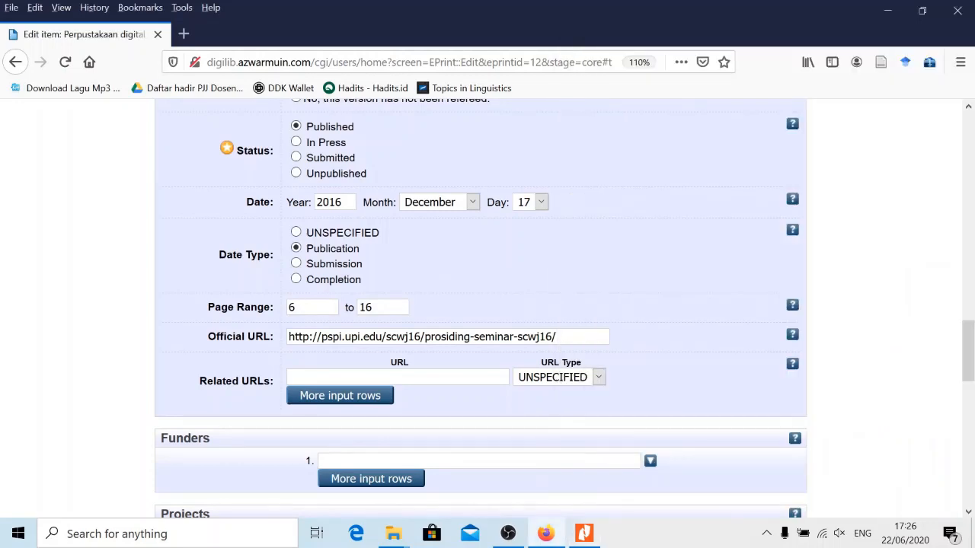
pyautogui.click(583, 533)
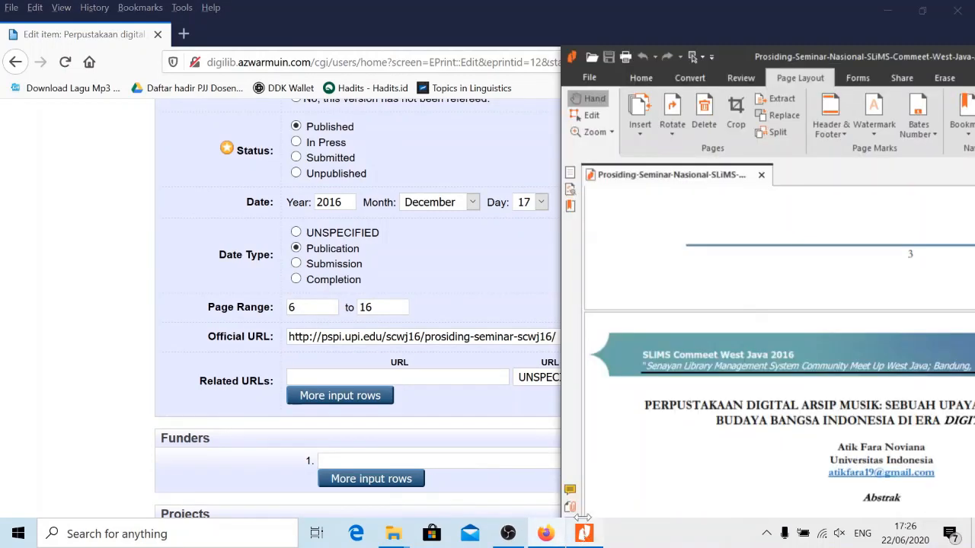
pyautogui.moveTo(762, 38); pyautogui.dragTo(615, 46)
pyautogui.scroll(-2, 676, 203)
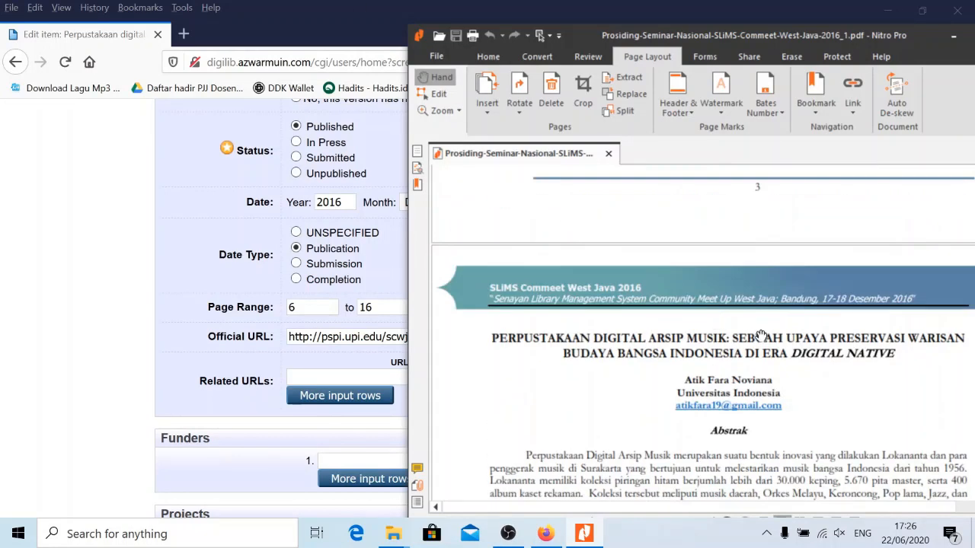
pyautogui.scroll(-10, 755, 338)
pyautogui.scroll(-5, 756, 338)
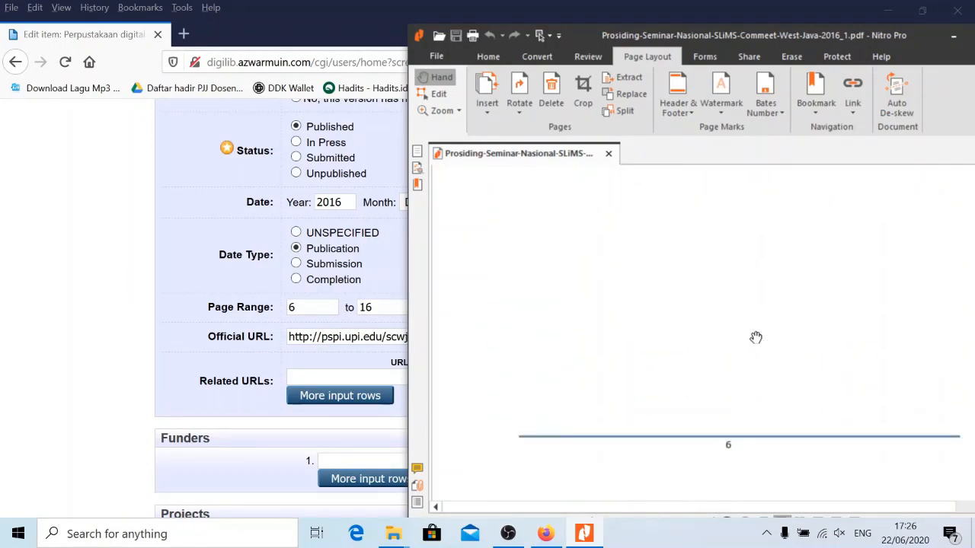
pyautogui.scroll(12, 748, 381)
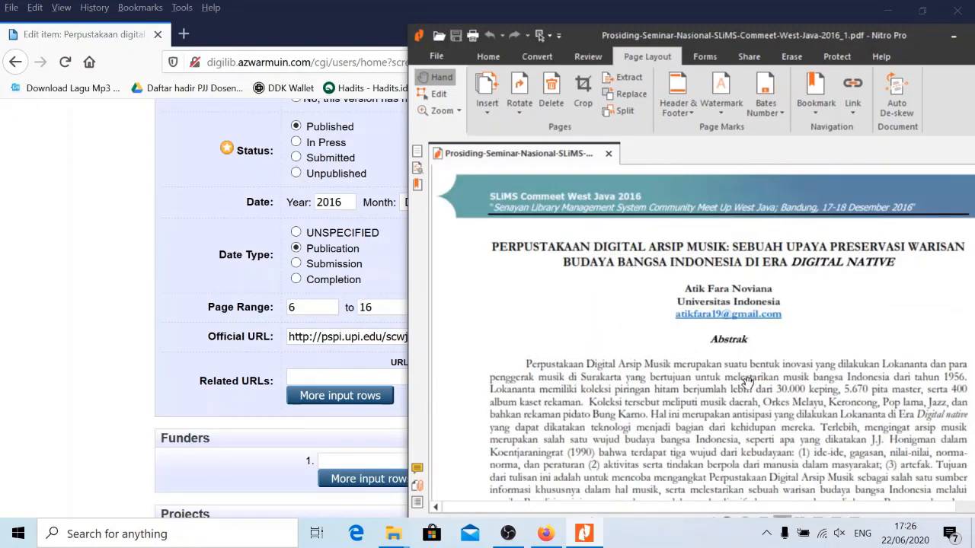
pyautogui.scroll(-16, 748, 380)
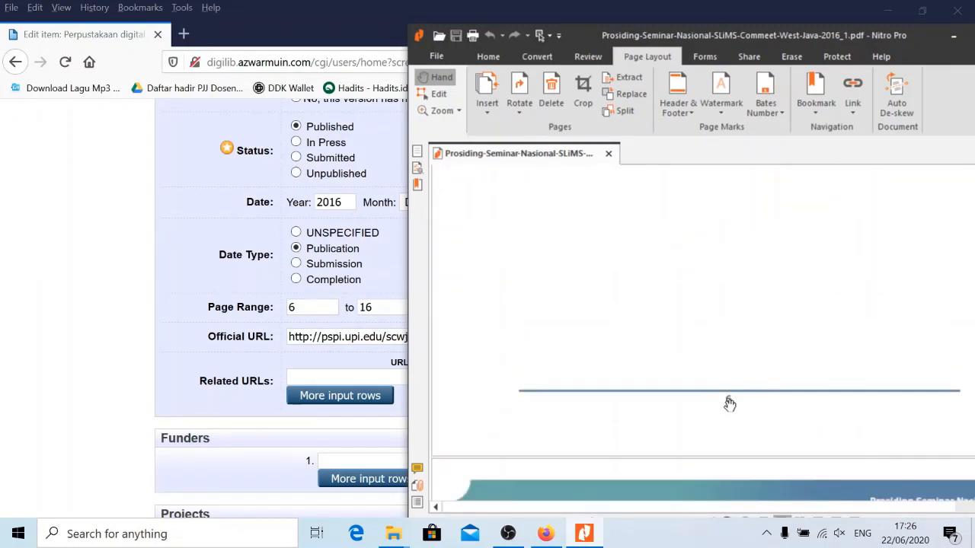
pyautogui.scroll(-5, 748, 374)
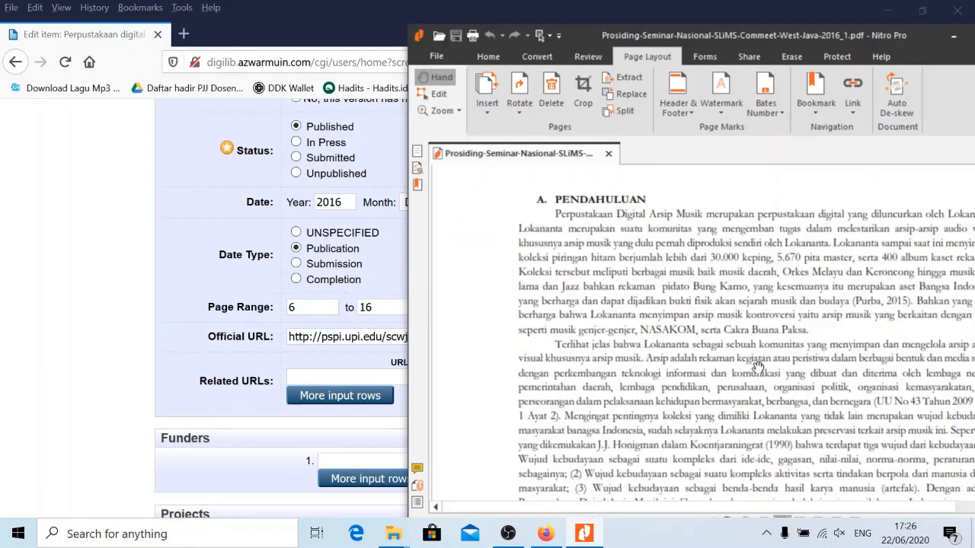
# Find the paper's last page in the PDF and compare its printed page number with the end of the item's Page Range
pyautogui.moveTo(828, 38); pyautogui.dragTo(659, 27)
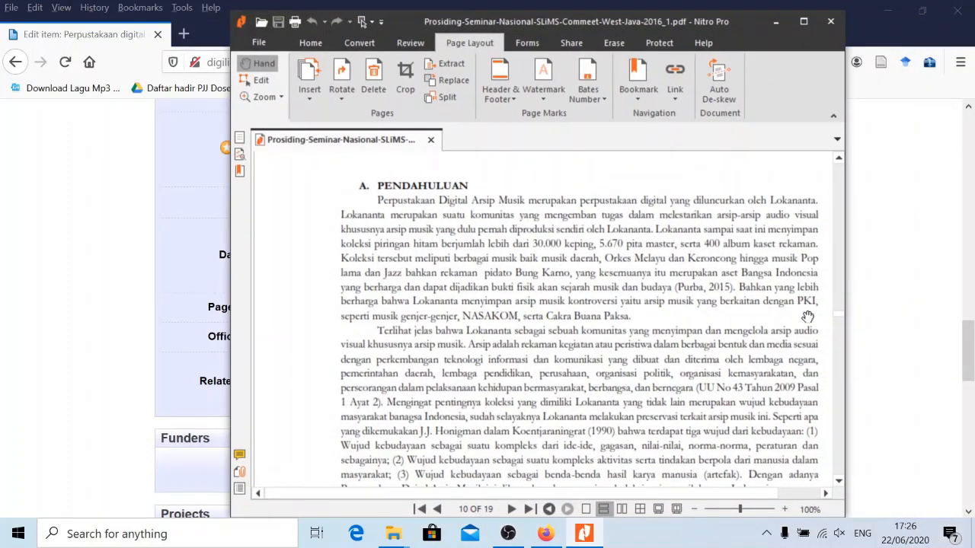
pyautogui.scroll(-5, 807, 317)
pyautogui.moveTo(839, 330); pyautogui.dragTo(829, 500)
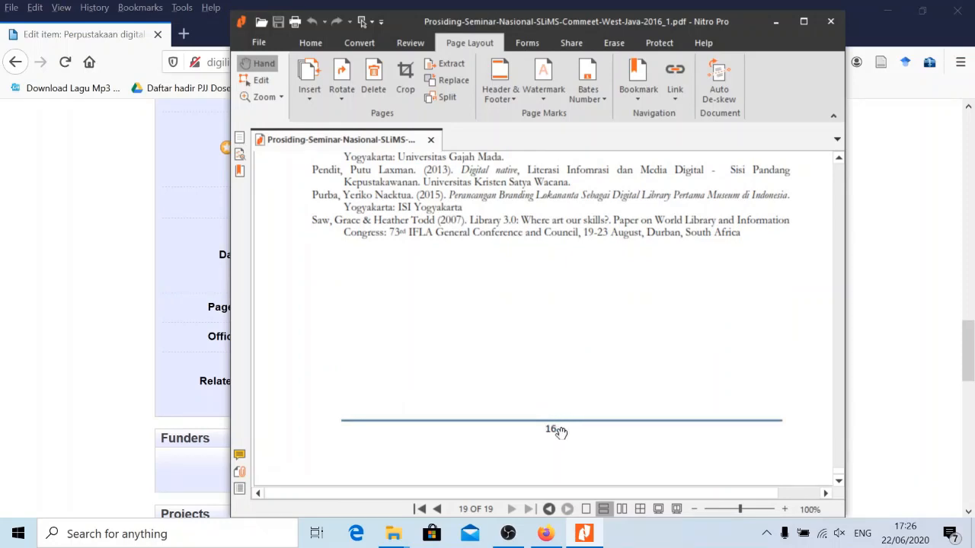
pyautogui.moveTo(641, 25); pyautogui.dragTo(771, 24)
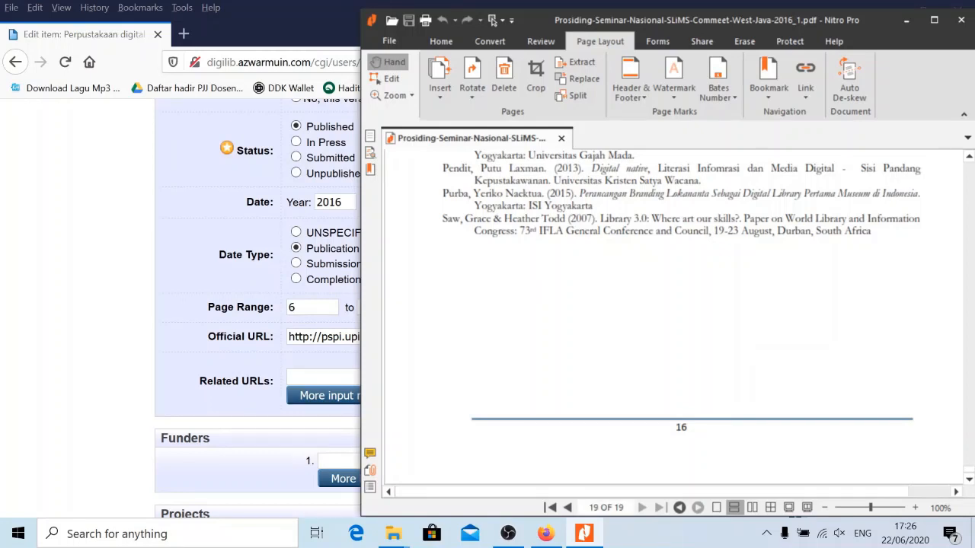
pyautogui.click(608, 508)
pyautogui.click(629, 324)
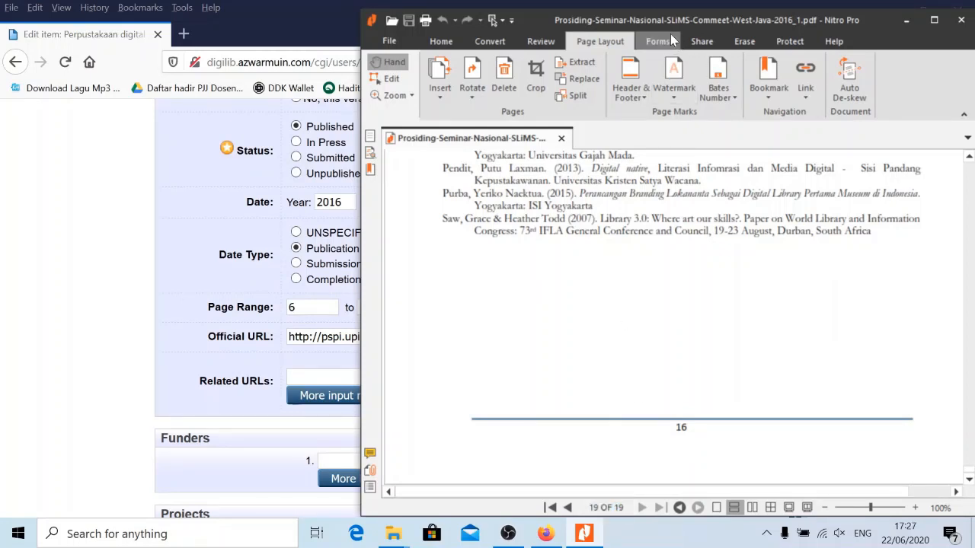
pyautogui.moveTo(625, 19); pyautogui.dragTo(819, 17)
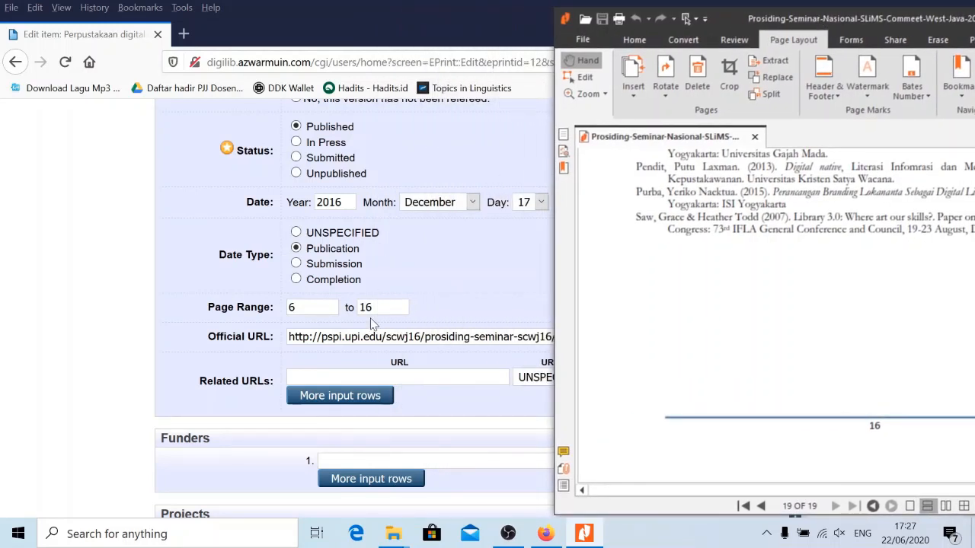
# Copy the item's Official URL and open it in a new browser tab
pyautogui.click(386, 337)
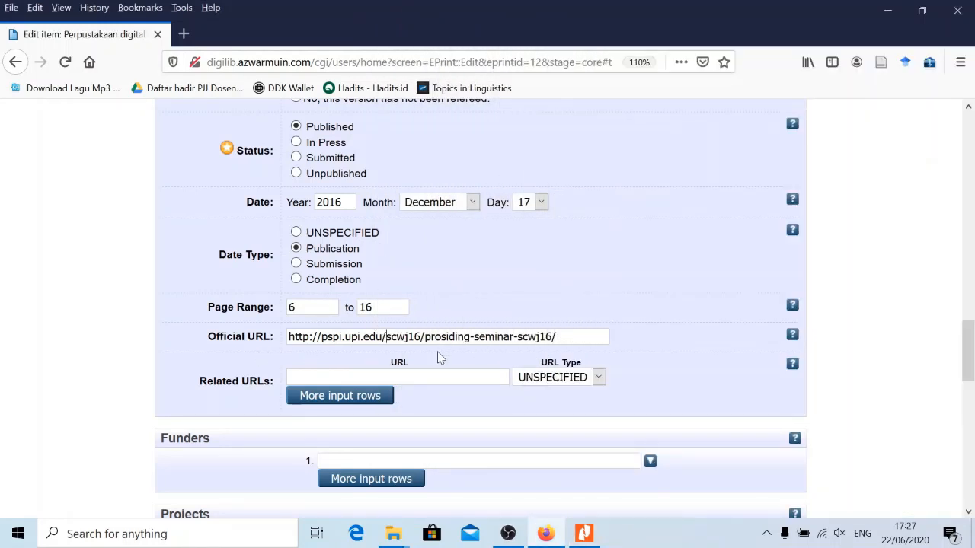
pyautogui.moveTo(557, 336); pyautogui.dragTo(288, 336)
pyautogui.hotkey('ctrl', 'c')
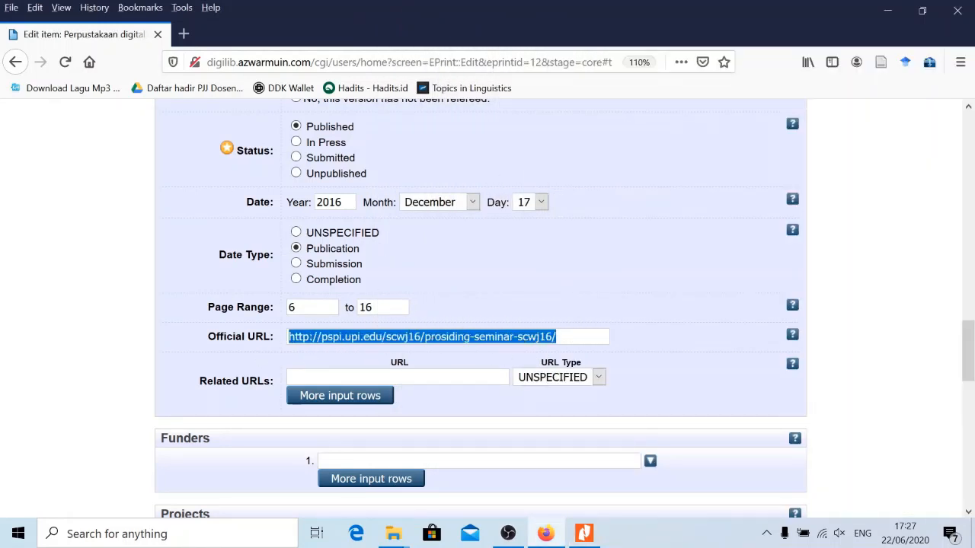
pyautogui.click(182, 33)
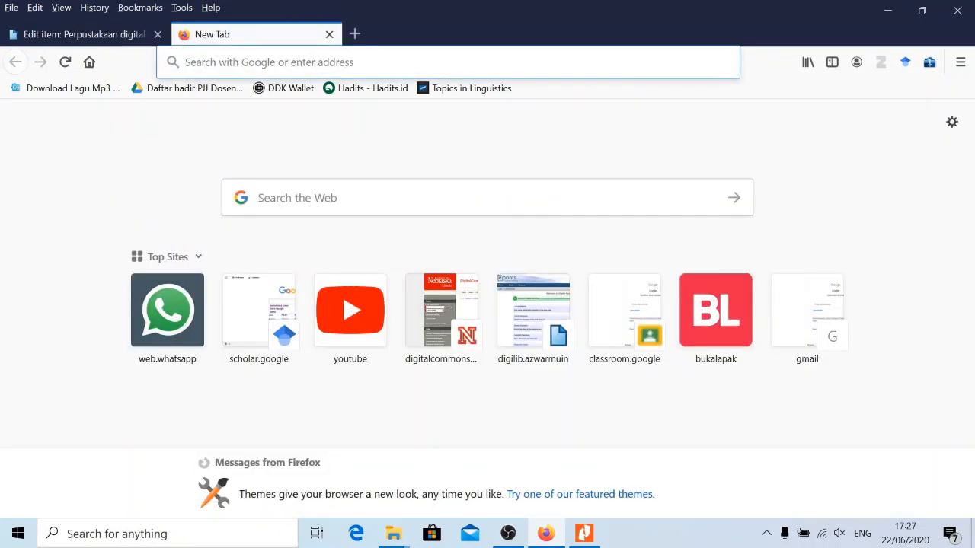
pyautogui.hotkey('ctrl', 'v')
pyautogui.press('Return')
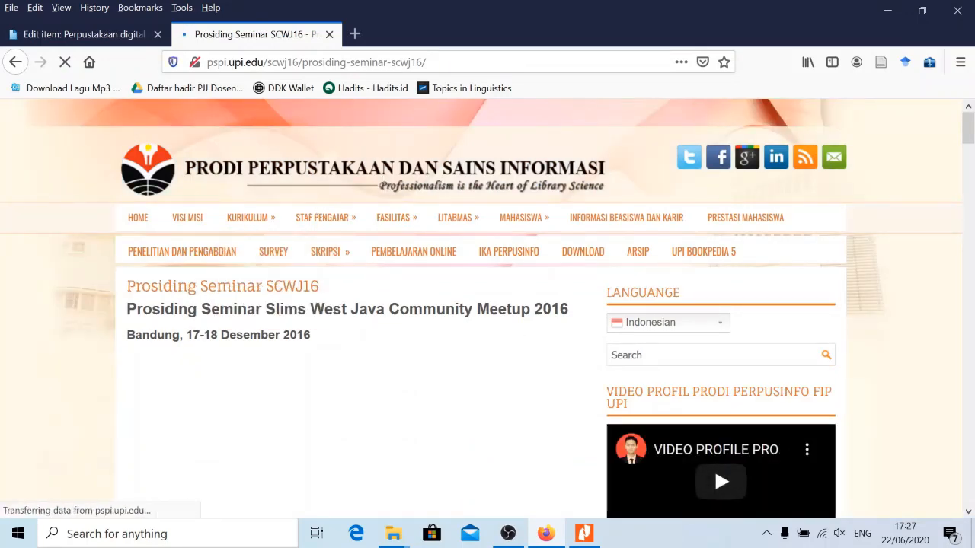
# Examine the Prosiding Seminar SCWJ16 web page and its embedded proceedings document to verify the Official URL
pyautogui.scroll(-2, 210, 265)
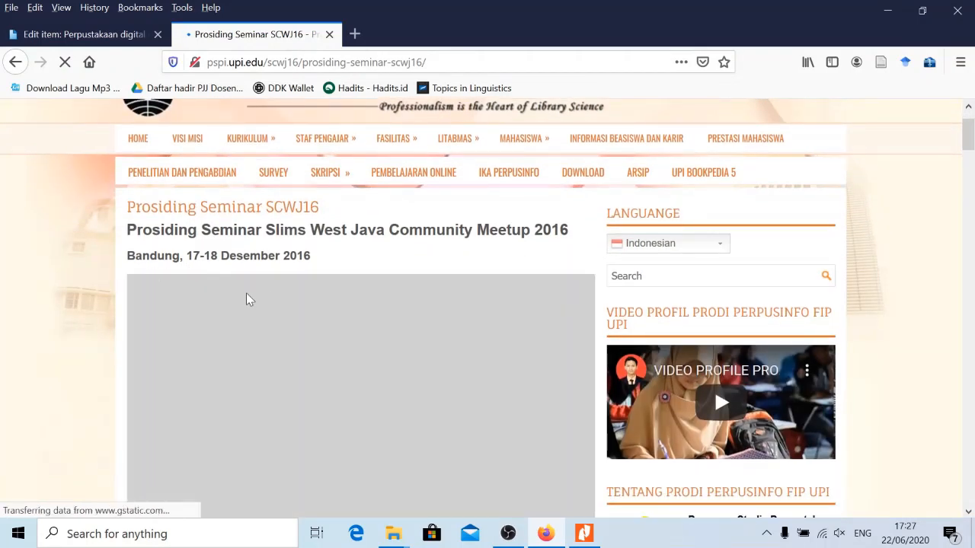
pyautogui.scroll(-1, 57, 326)
pyautogui.scroll(-3, 54, 328)
pyautogui.scroll(-5, 148, 337)
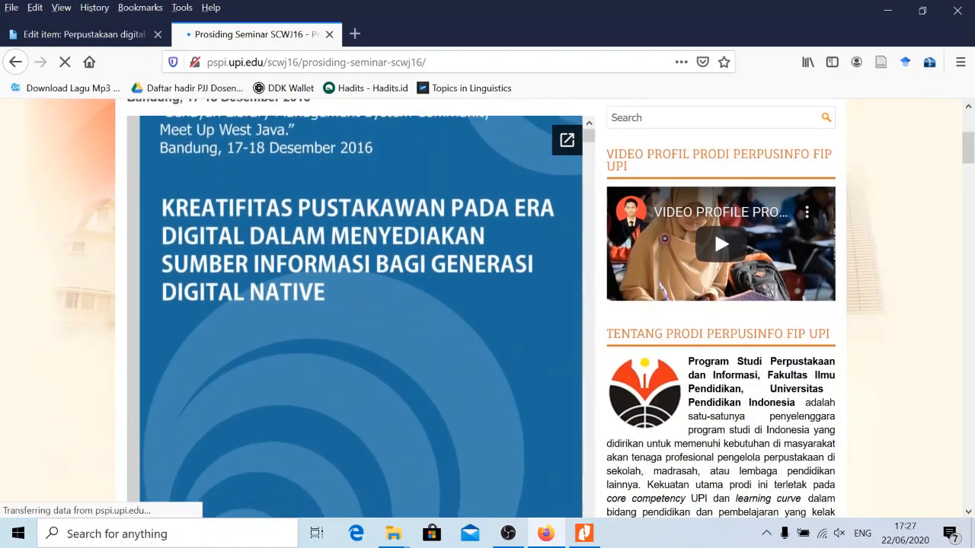
pyautogui.scroll(-5, 98, 333)
pyautogui.scroll(-2, 102, 334)
pyautogui.scroll(3, 106, 332)
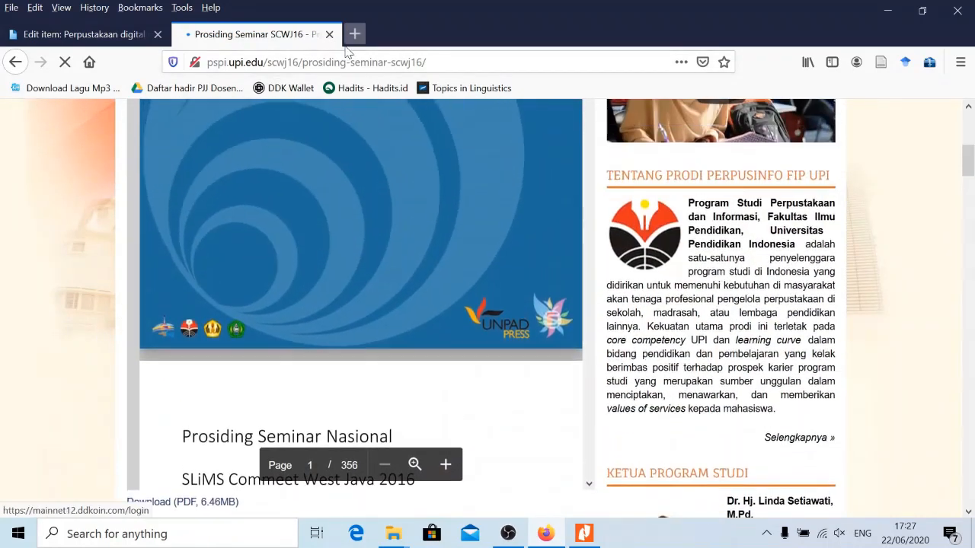
# Return to the edit item form's Event Details and compare the Event Title with the page header in the proceedings PDF
pyautogui.click(122, 35)
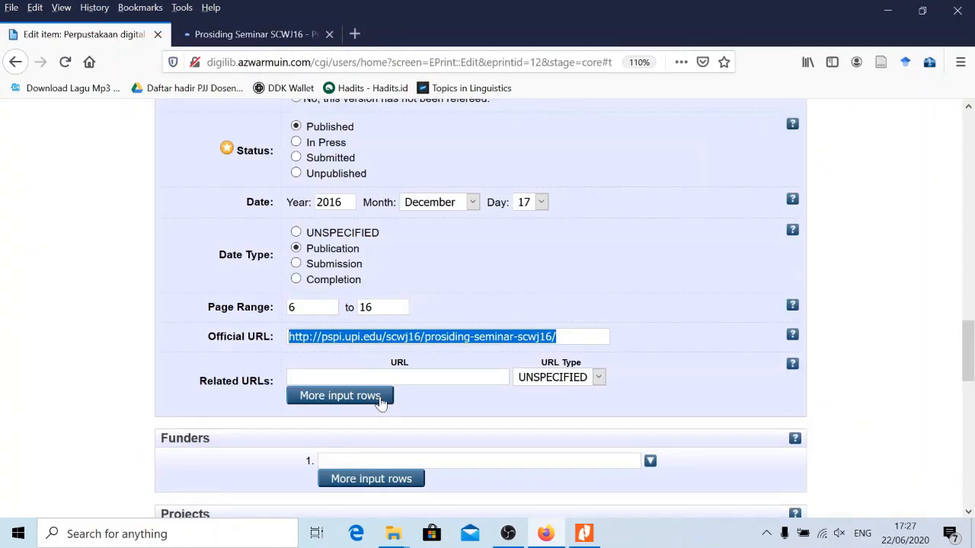
pyautogui.scroll(-3, 480, 305)
pyautogui.scroll(-5, 370, 394)
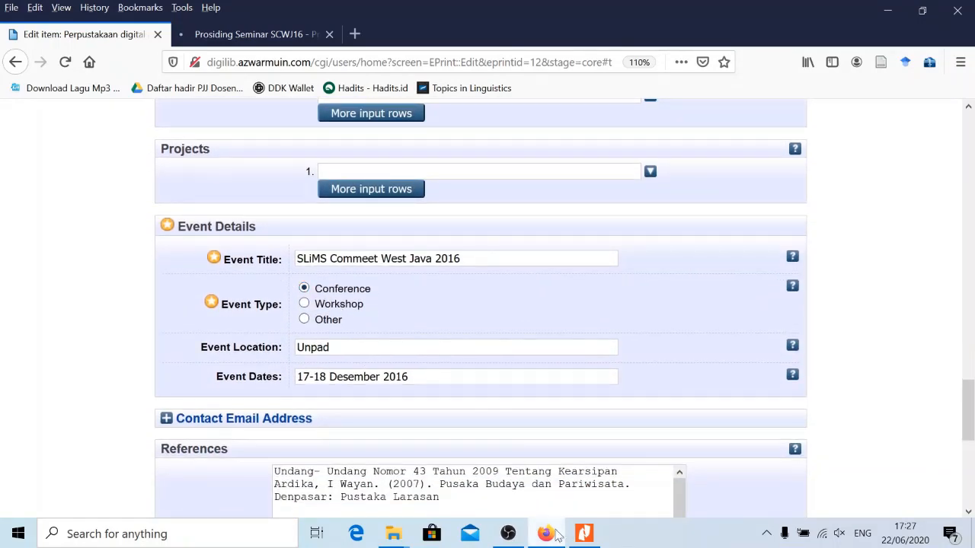
pyautogui.click(584, 533)
pyautogui.scroll(5, 901, 318)
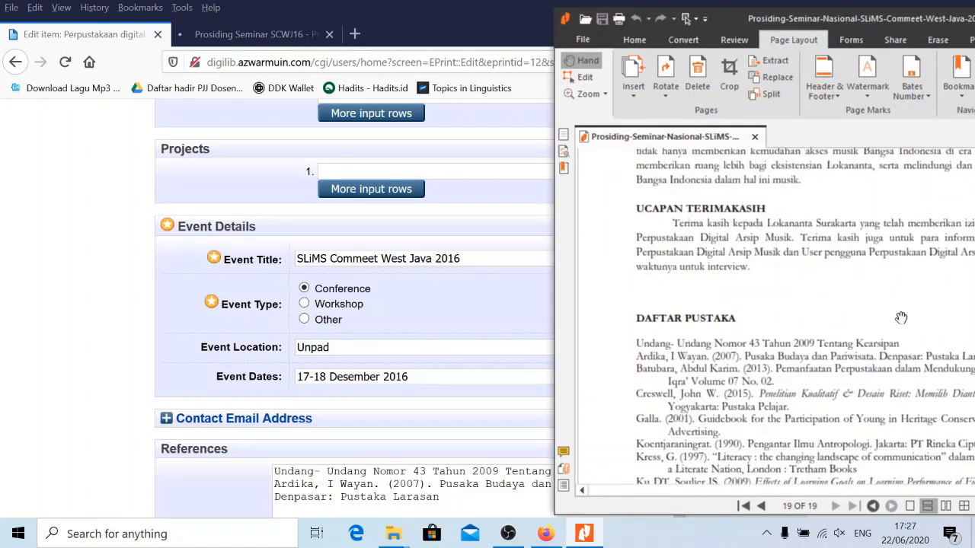
pyautogui.scroll(2, 901, 318)
pyautogui.moveTo(920, 19); pyautogui.dragTo(852, 15)
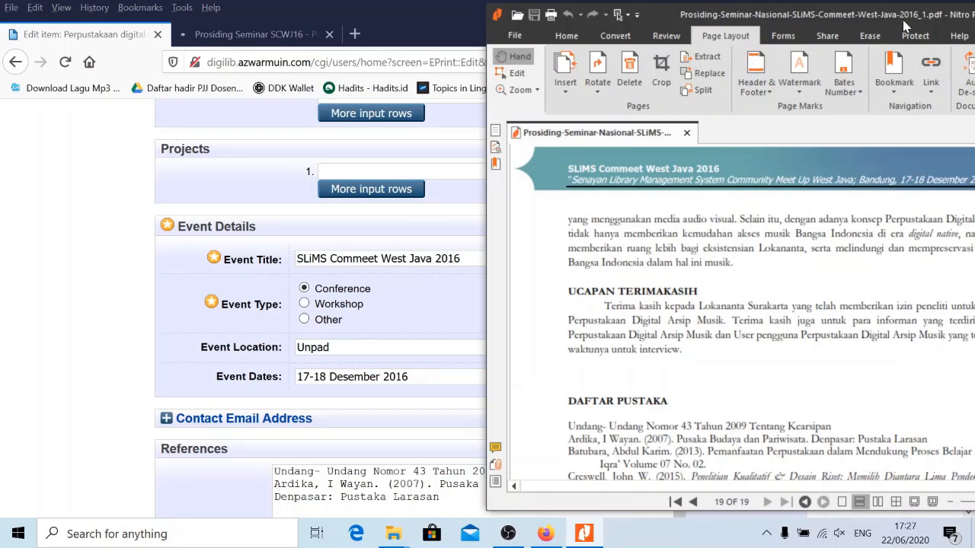
pyautogui.scroll(6, 828, 346)
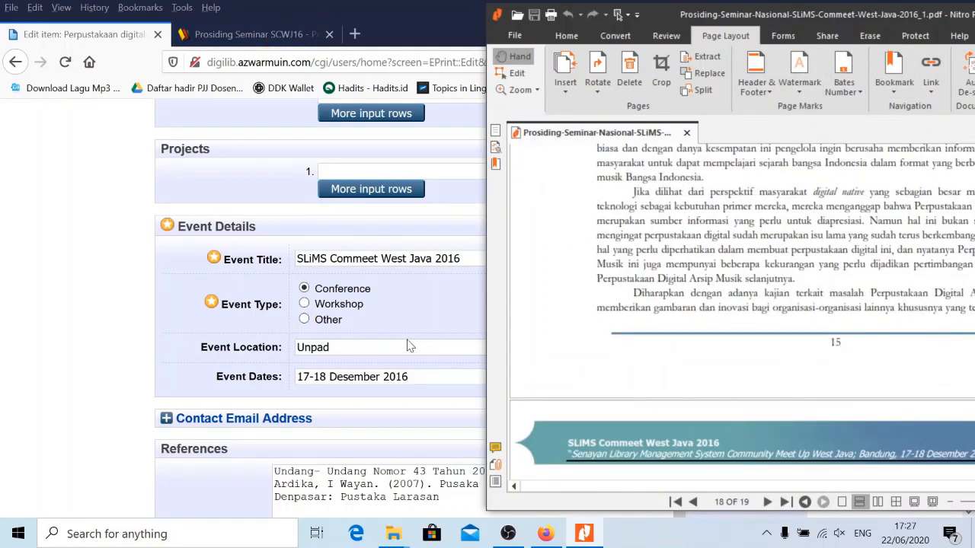
# Compare the item's Event Location and Event Dates with the place and dates in the PDF's page header
pyautogui.click(447, 364)
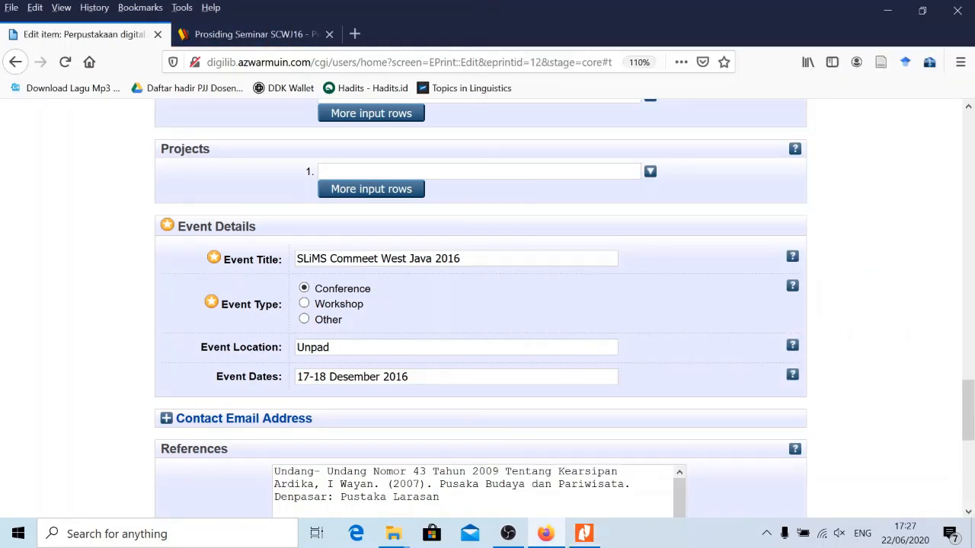
pyautogui.click(584, 535)
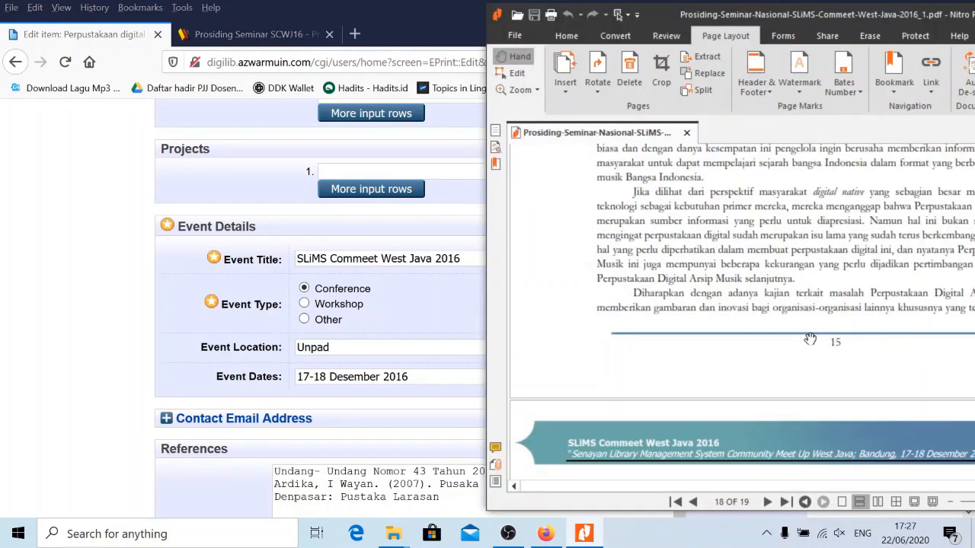
pyautogui.moveTo(867, 16); pyautogui.dragTo(804, 17)
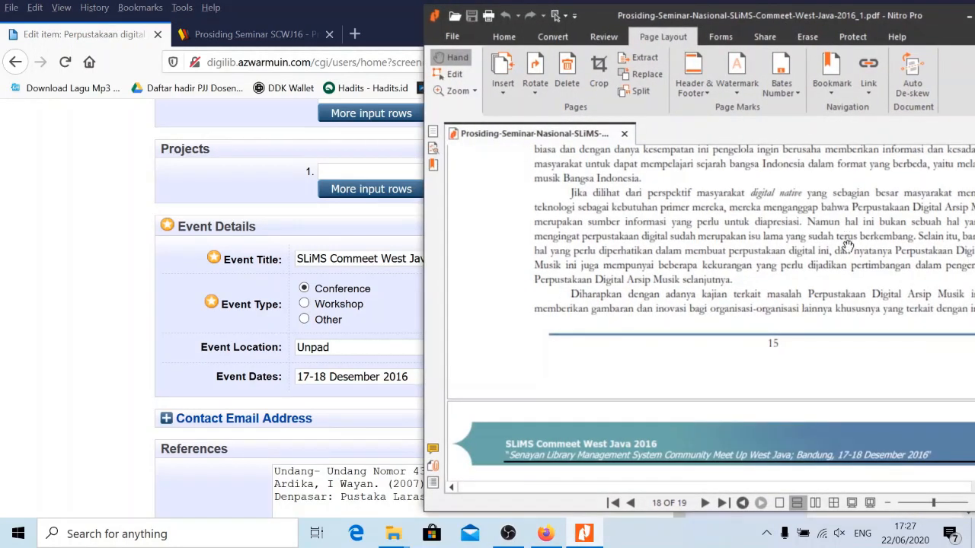
pyautogui.scroll(-3, 847, 246)
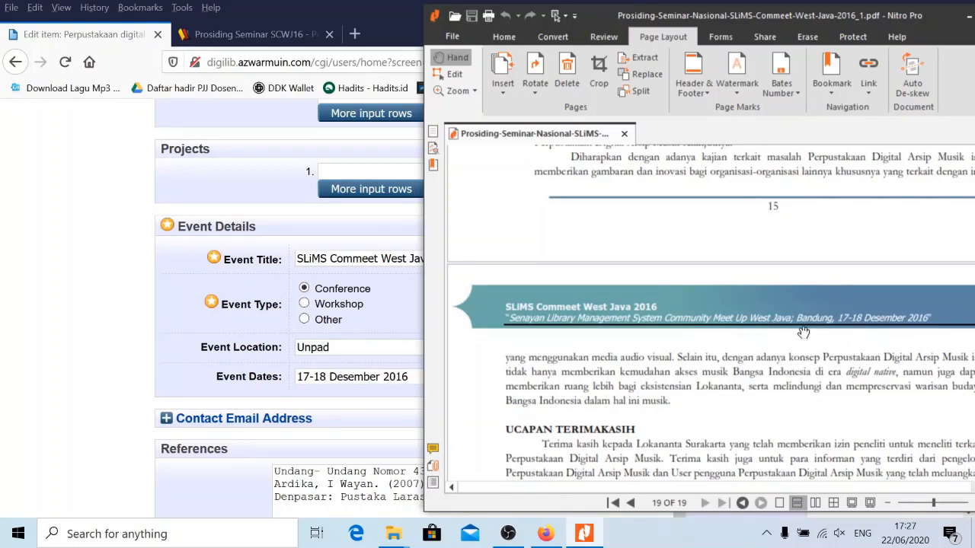
pyautogui.scroll(-3, 807, 331)
pyautogui.scroll(1, 828, 326)
pyautogui.scroll(6, 828, 326)
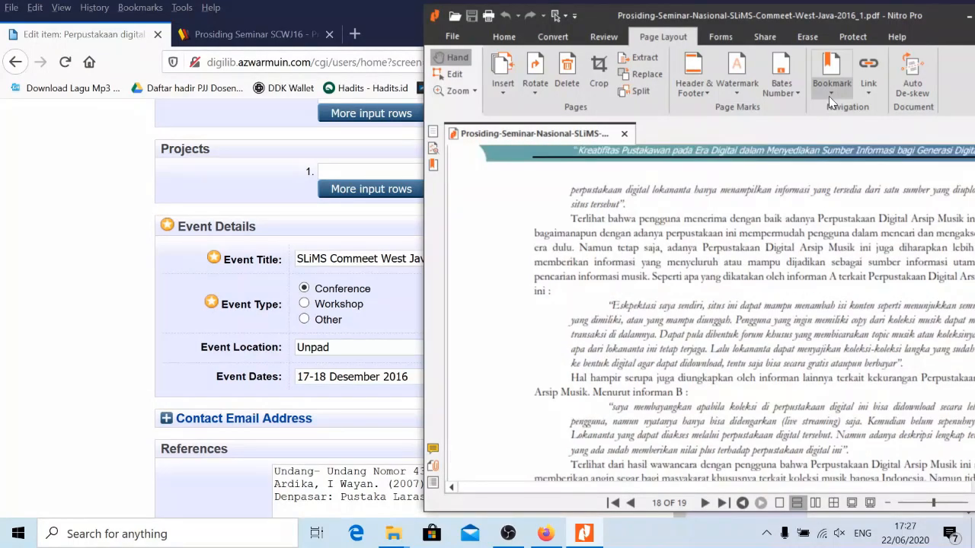
# Go back to the front cover of the proceedings PDF and examine its title and institution logos for the event location
pyautogui.moveTo(828, 20); pyautogui.dragTo(699, 30)
pyautogui.scroll(10, 730, 344)
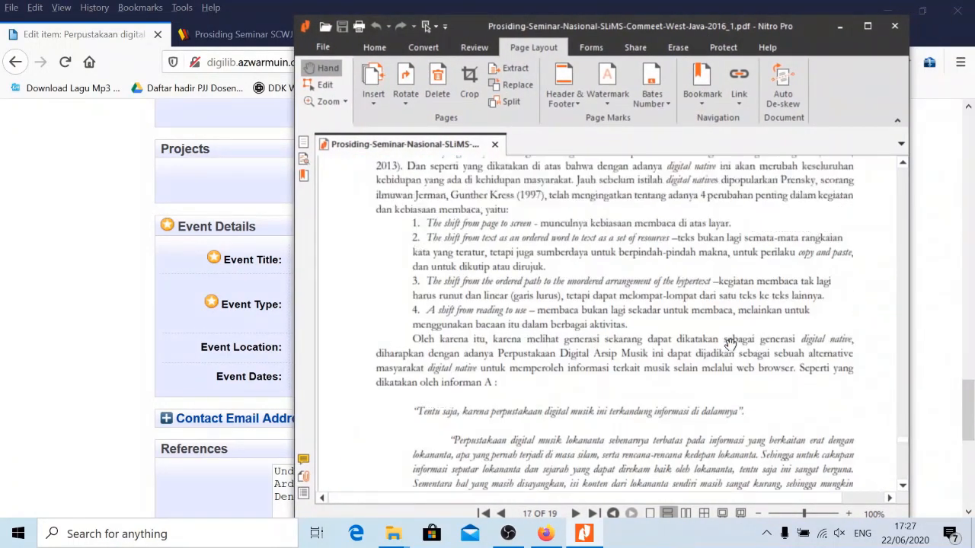
pyautogui.scroll(10, 729, 343)
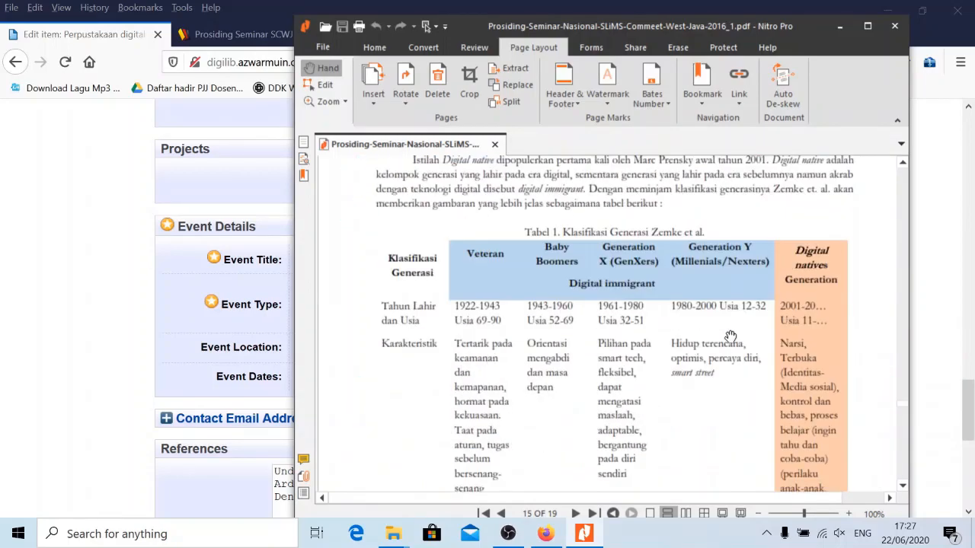
pyautogui.scroll(10, 729, 327)
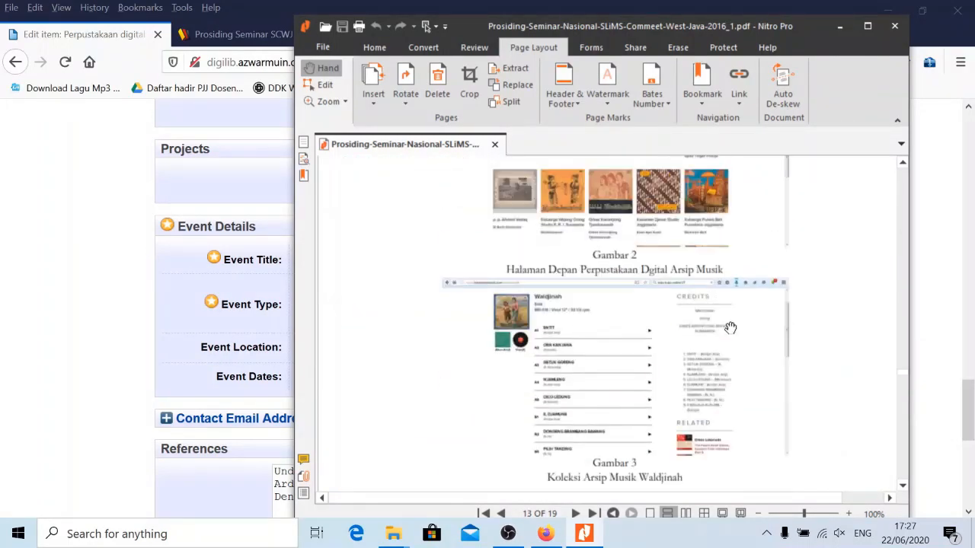
pyautogui.scroll(3, 729, 319)
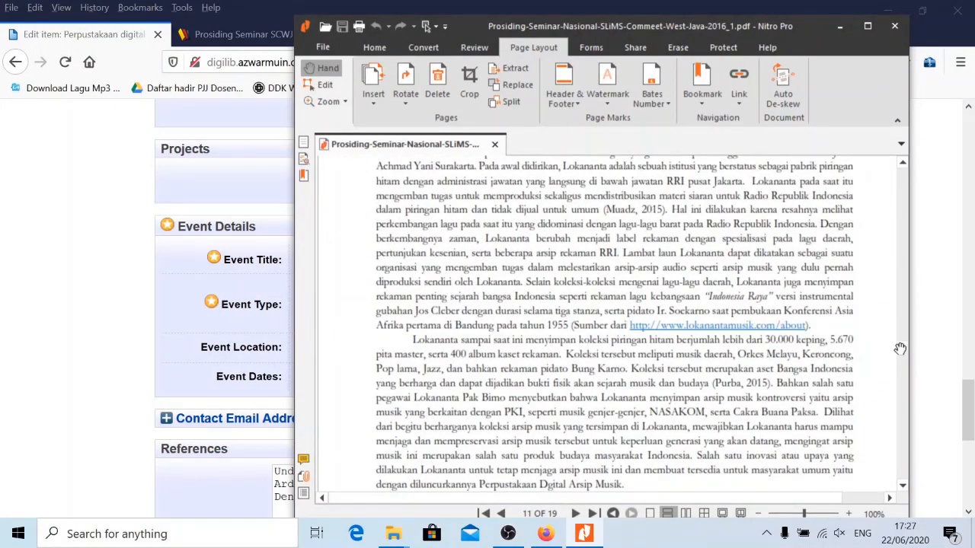
pyautogui.moveTo(901, 347); pyautogui.dragTo(903, 161)
pyautogui.scroll(-5, 698, 311)
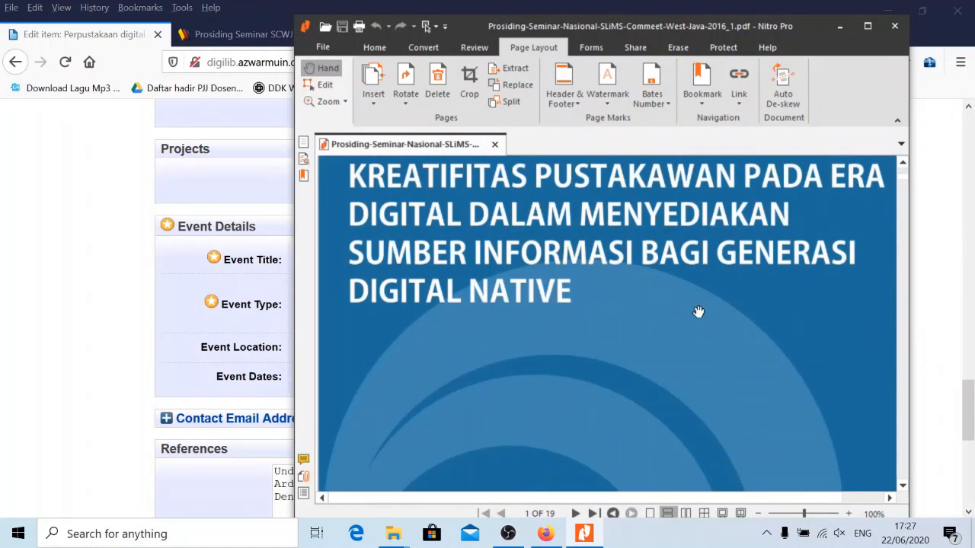
pyautogui.scroll(-5, 701, 332)
pyautogui.scroll(3, 811, 343)
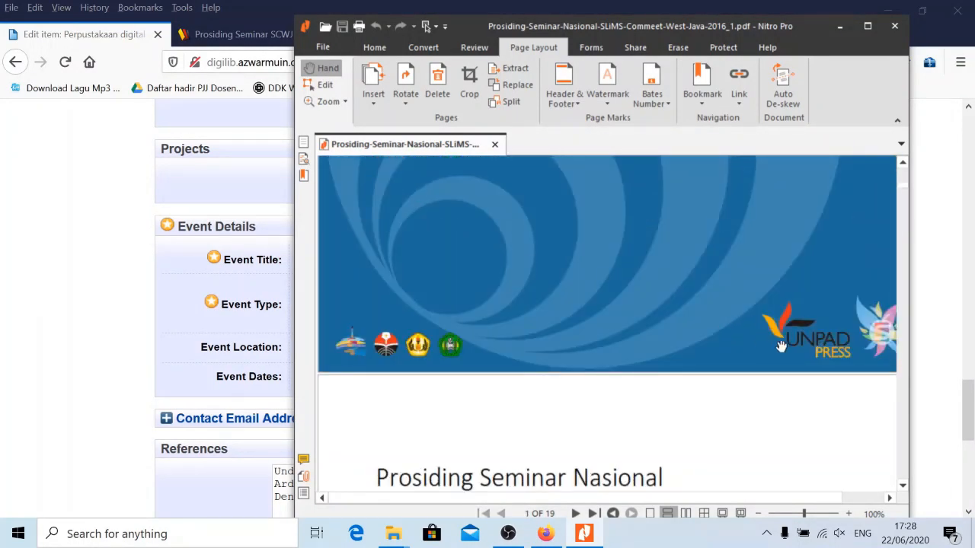
# Examine the title page and copyright page of the proceedings for the publisher details and compare them with the Event Location
pyautogui.scroll(-3, 731, 347)
pyautogui.scroll(-4, 723, 352)
pyautogui.scroll(6, 709, 337)
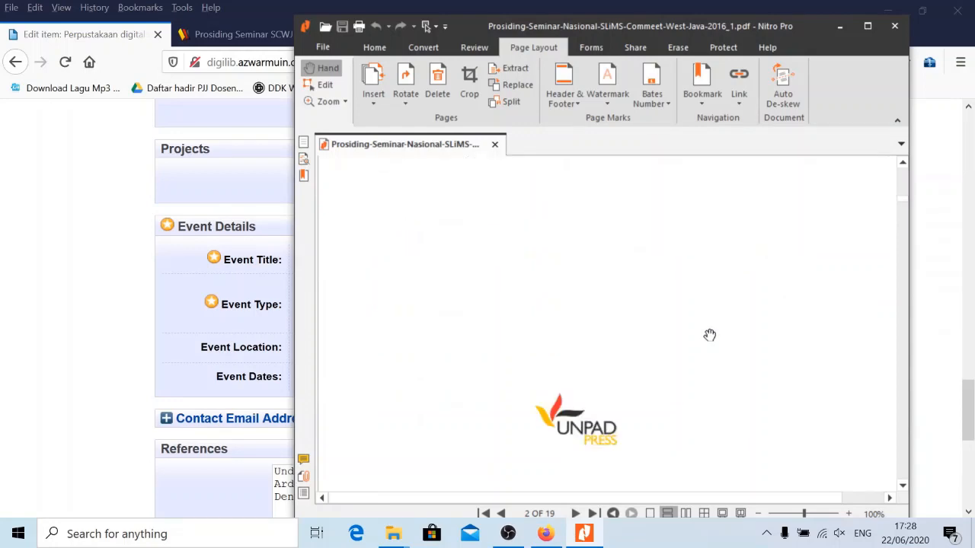
pyautogui.scroll(-2, 709, 333)
pyautogui.scroll(-10, 709, 332)
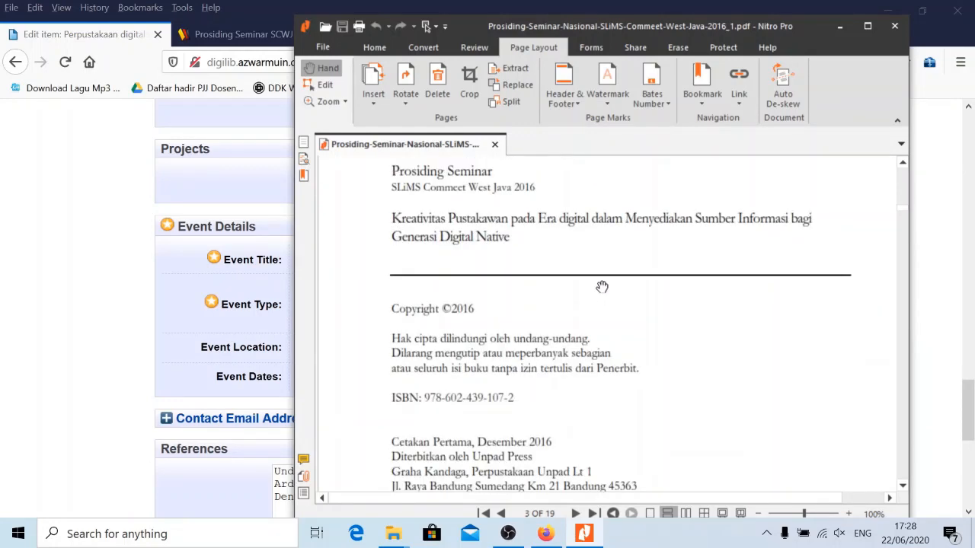
pyautogui.scroll(-5, 602, 289)
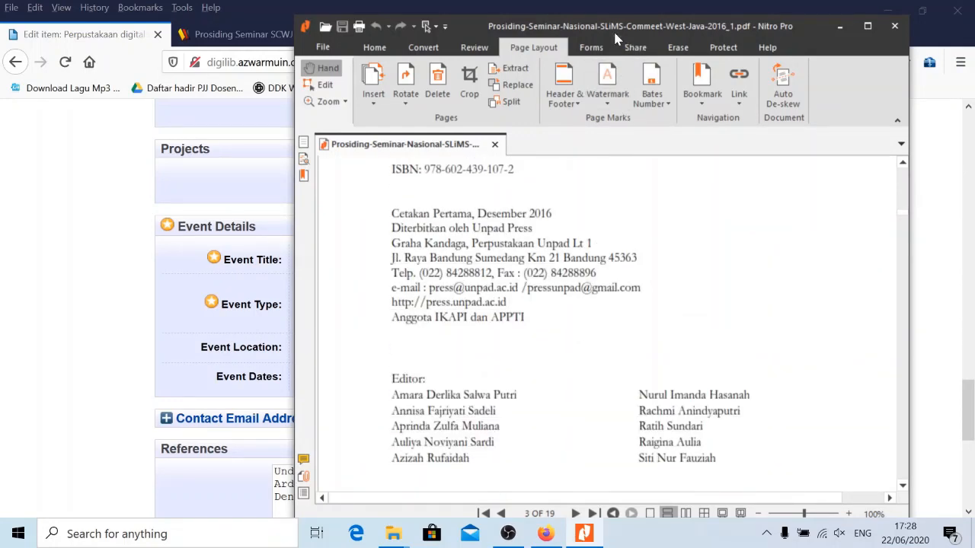
pyautogui.moveTo(613, 29); pyautogui.dragTo(901, 57)
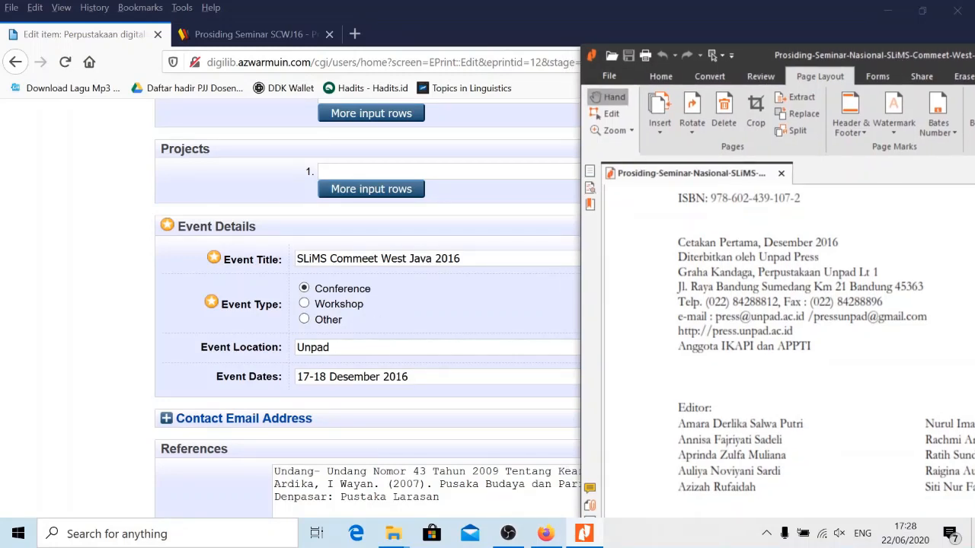
# Compare the item's References field with the Daftar Pustaka on the last page of the PDF, viewing both side by side
pyautogui.scroll(-3, 368, 304)
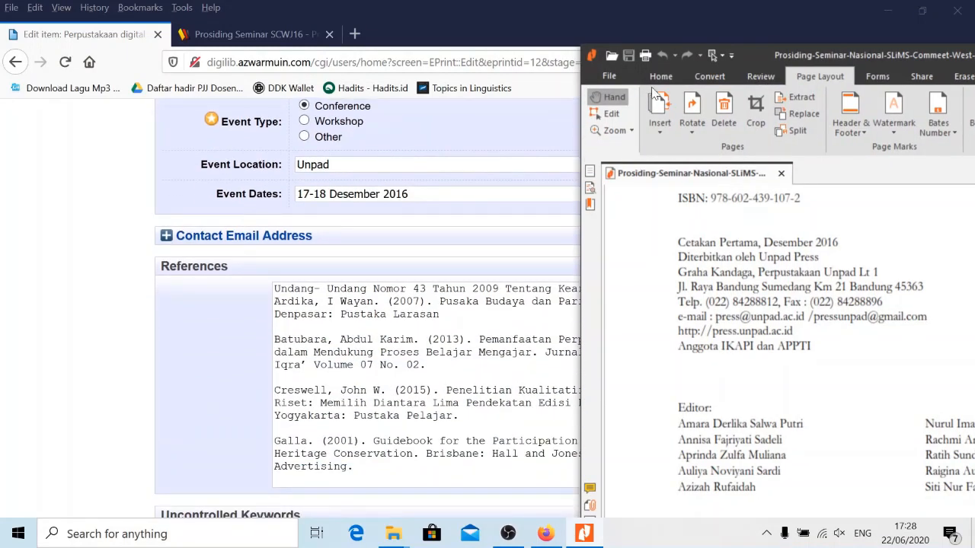
pyautogui.moveTo(747, 49); pyautogui.dragTo(796, 96)
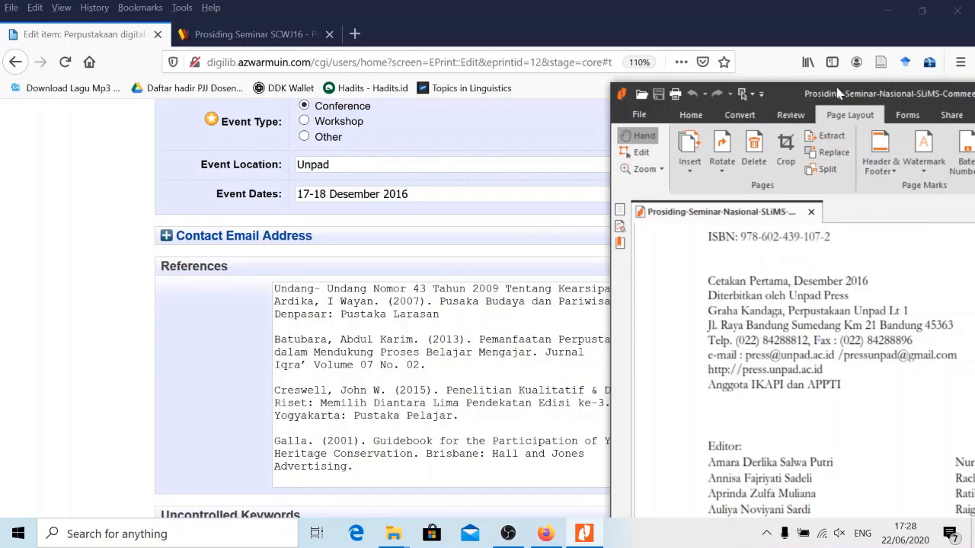
pyautogui.moveTo(838, 93); pyautogui.dragTo(652, 74)
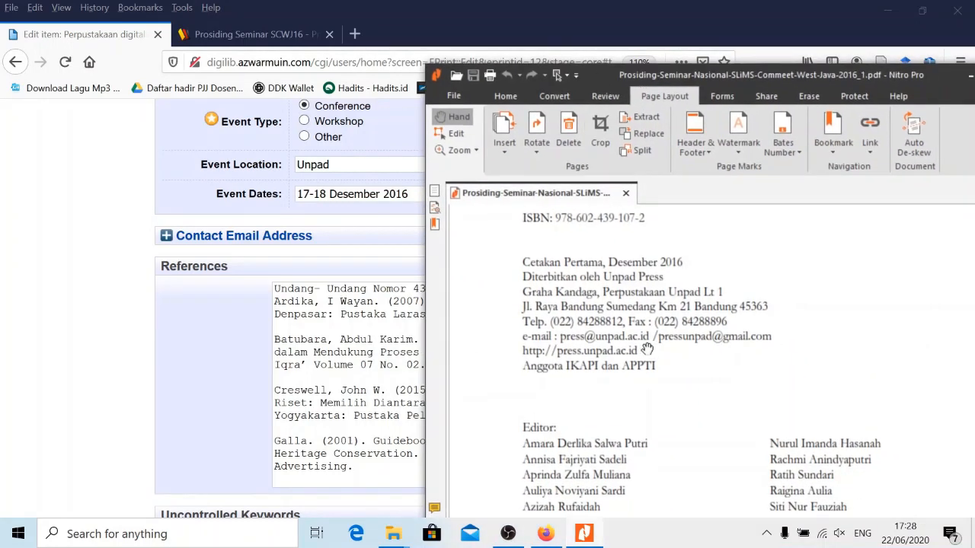
pyautogui.scroll(-3, 646, 349)
pyautogui.moveTo(828, 77); pyautogui.dragTo(635, 54)
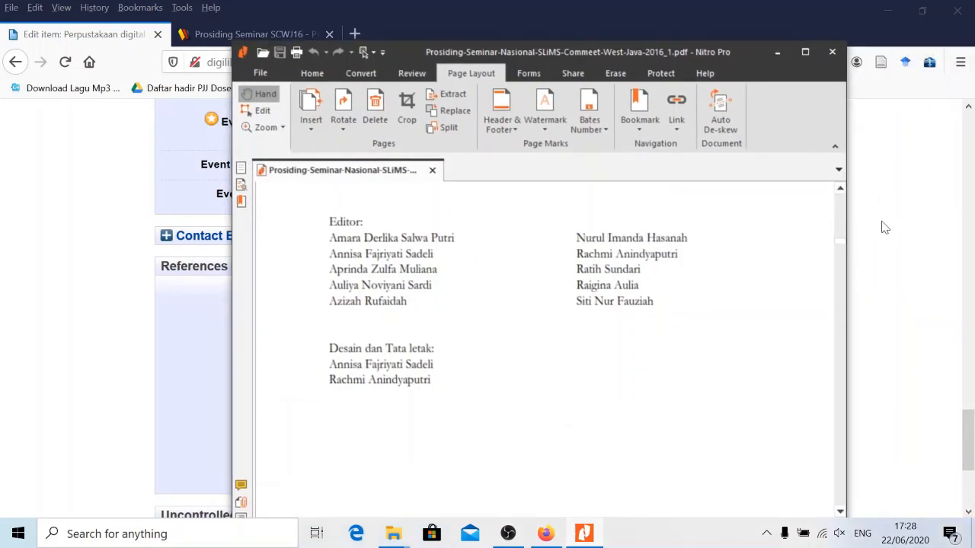
pyautogui.moveTo(841, 246); pyautogui.dragTo(841, 439)
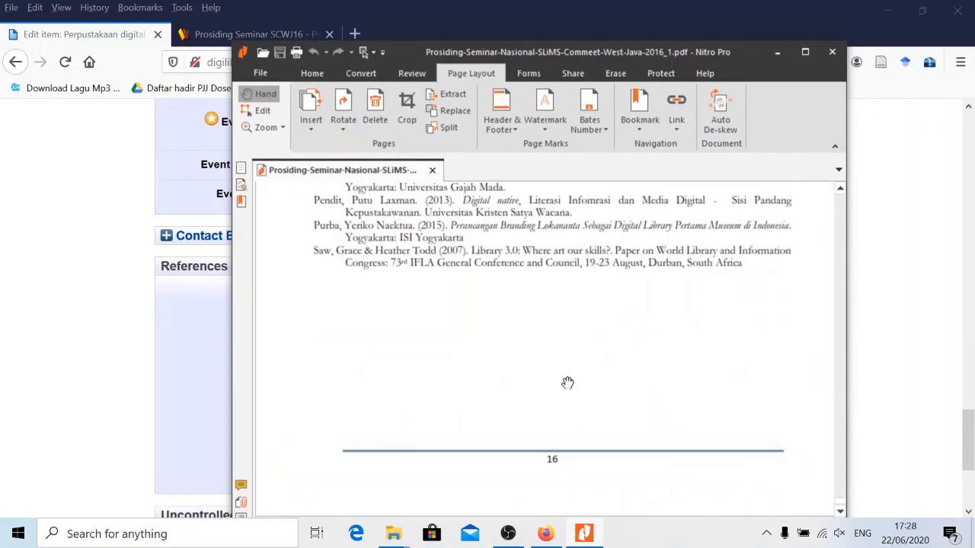
pyautogui.scroll(5, 565, 383)
pyautogui.scroll(-2, 556, 335)
pyautogui.moveTo(538, 61); pyautogui.dragTo(844, 42)
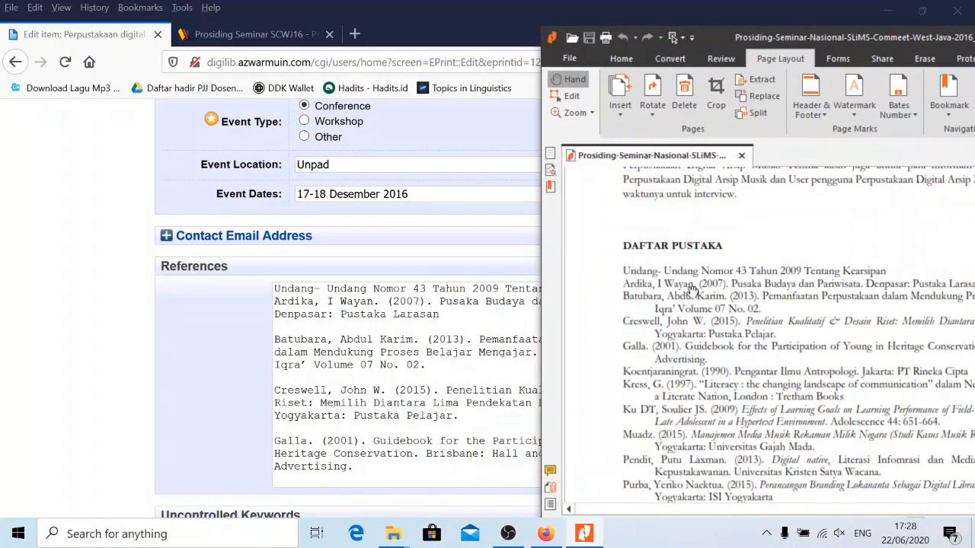
# Remove the space after the hyphen in "Undang- Undang" in the first entry of the References field
pyautogui.click(328, 290)
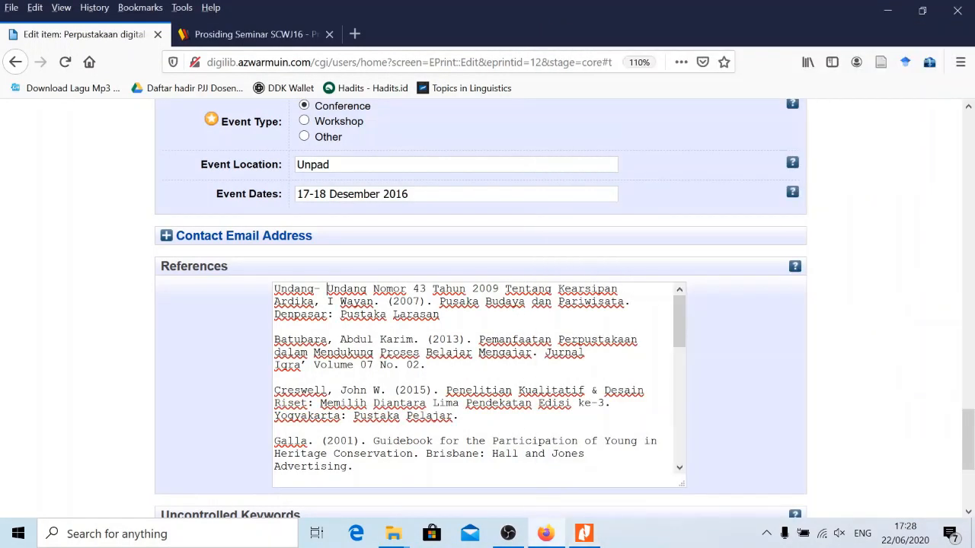
pyautogui.scroll(-4, 328, 289)
pyautogui.scroll(4, 327, 289)
pyautogui.press('BackSpace')
pyautogui.scroll(-2, 457, 381)
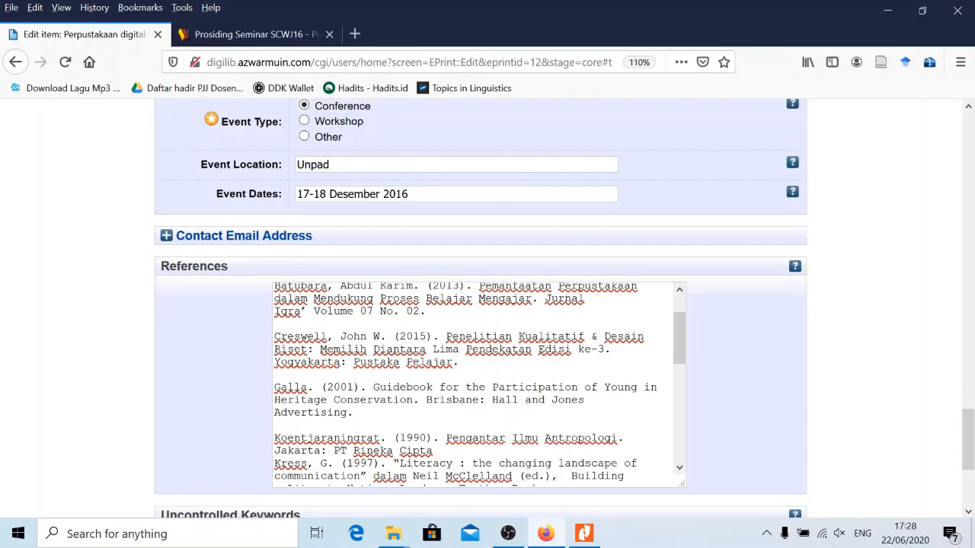
pyautogui.scroll(3, 457, 381)
pyautogui.scroll(1, 201, 385)
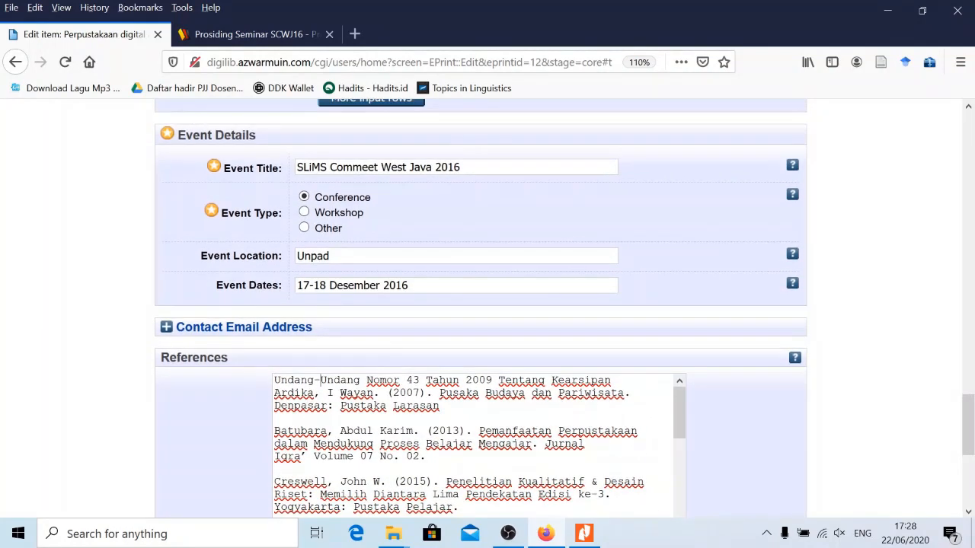
# Find the Kata kunci line below the paper's abstract in the proceedings PDF for checking the Uncontrolled Keywords
pyautogui.scroll(-4, 200, 386)
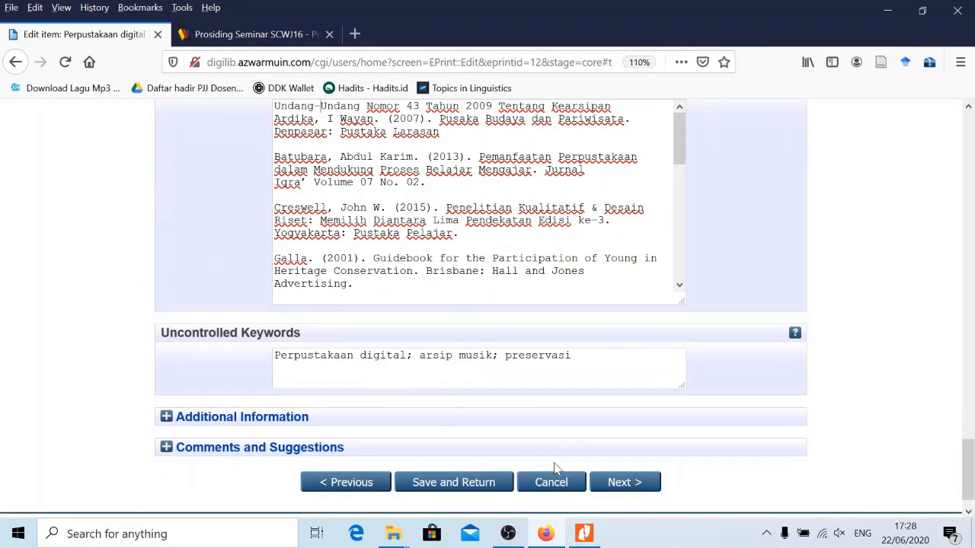
pyautogui.click(584, 536)
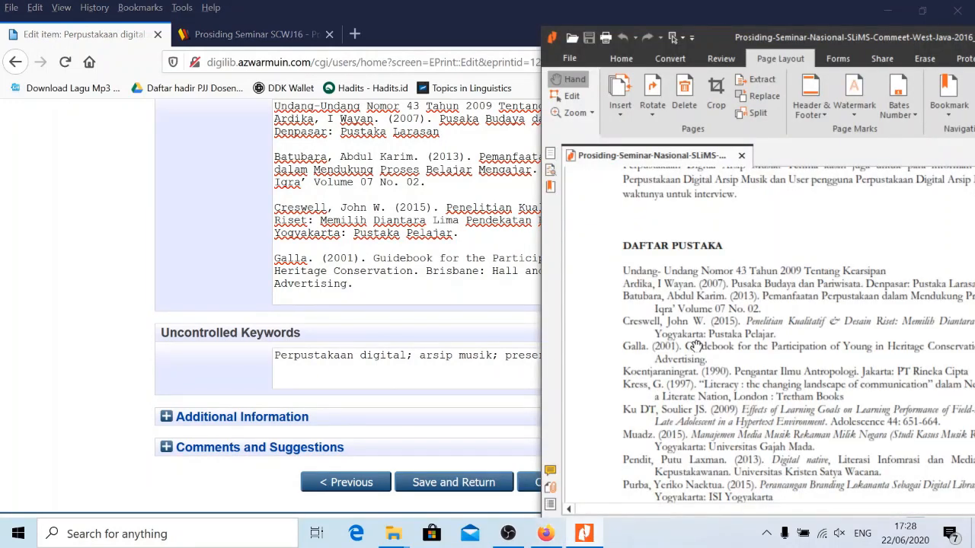
pyautogui.scroll(5, 904, 301)
pyautogui.scroll(3, 904, 301)
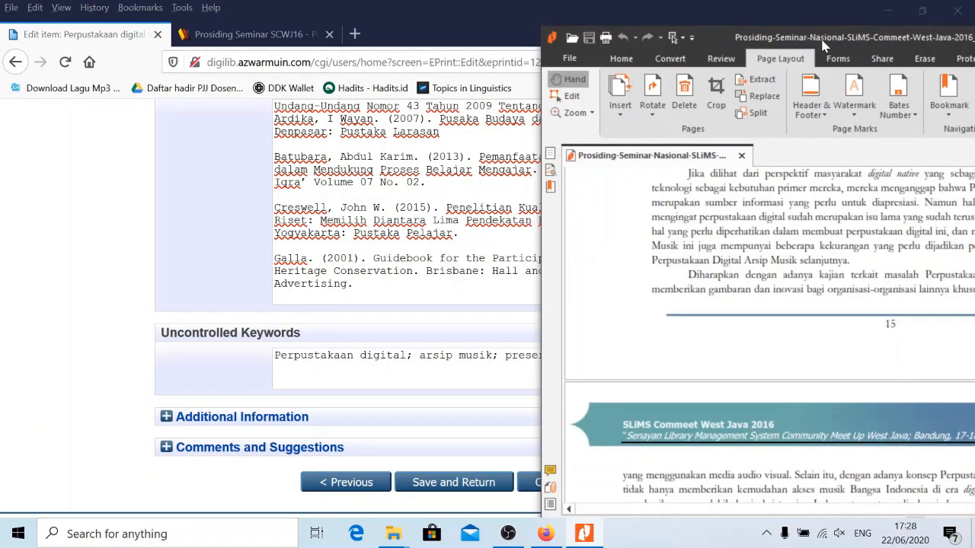
pyautogui.moveTo(827, 36); pyautogui.dragTo(529, 30)
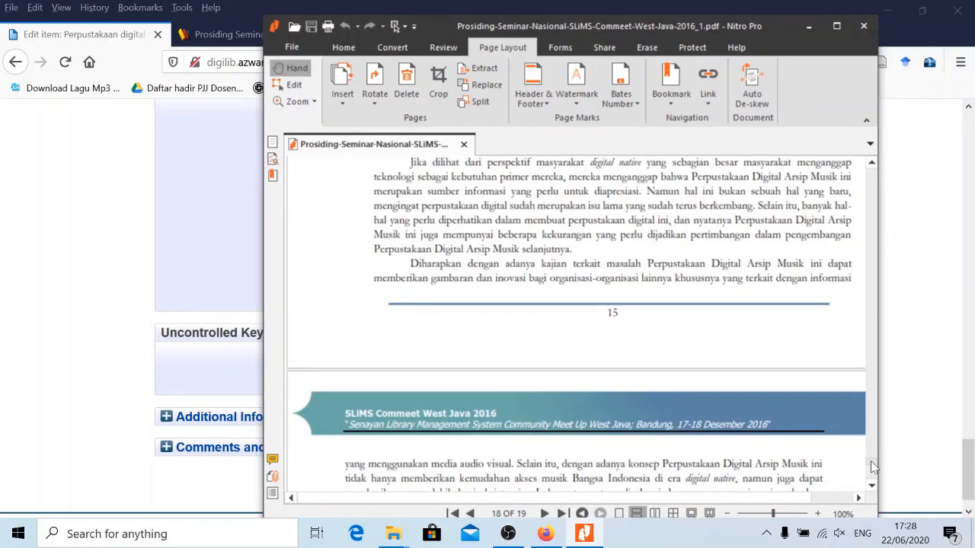
pyautogui.moveTo(871, 461); pyautogui.dragTo(874, 143)
pyautogui.scroll(-15, 638, 286)
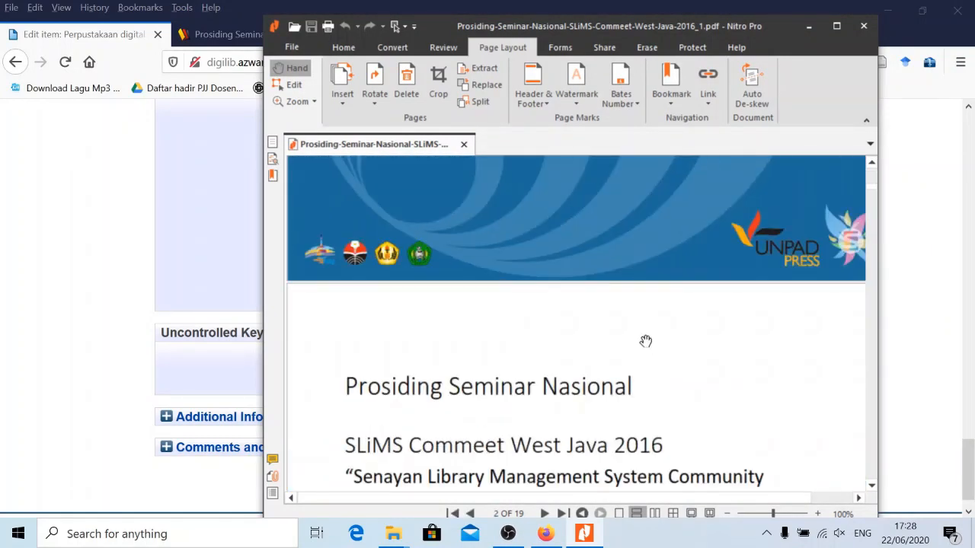
pyautogui.scroll(-15, 638, 314)
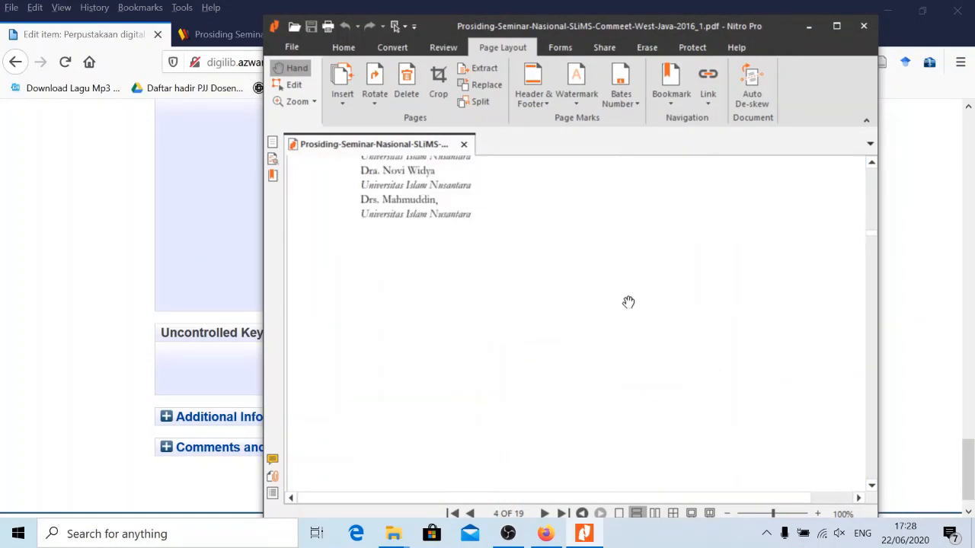
pyautogui.scroll(-15, 628, 299)
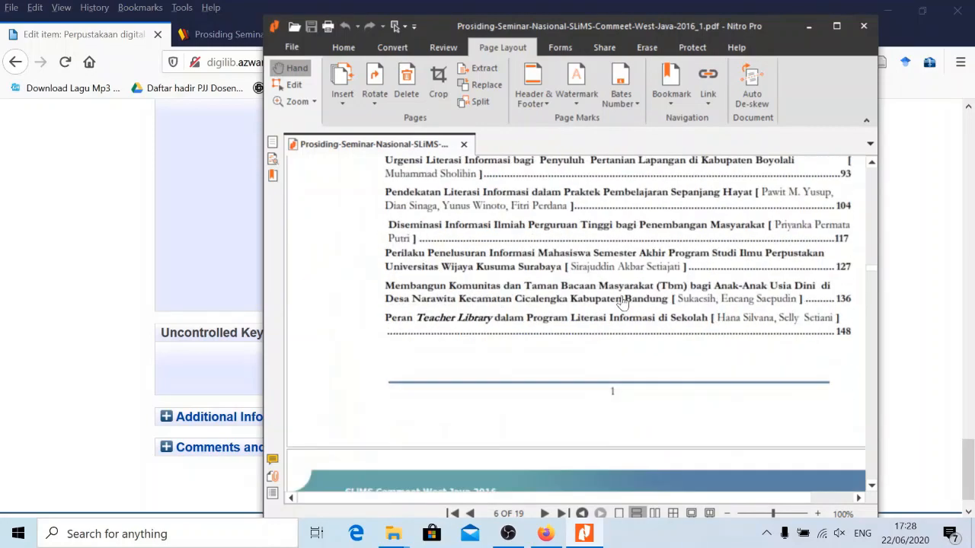
pyautogui.scroll(-10, 622, 303)
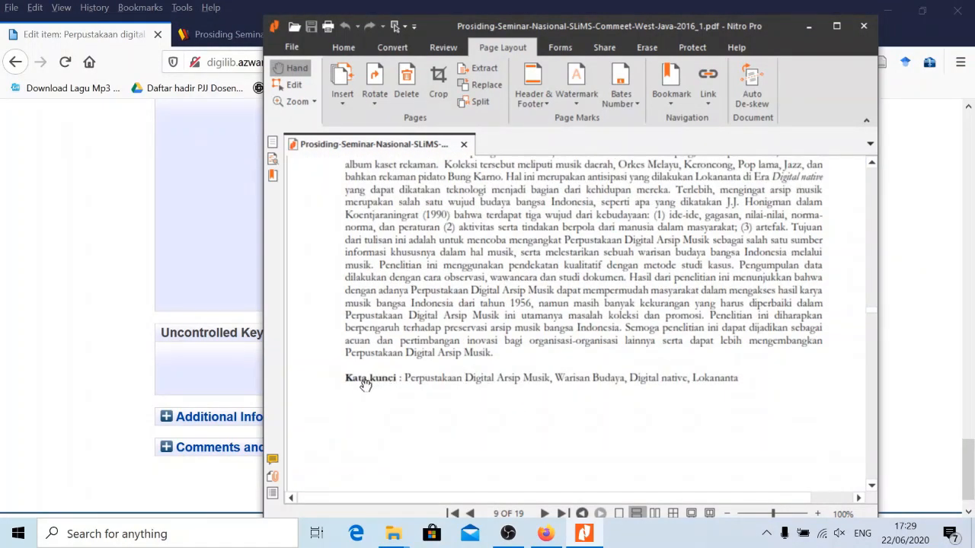
# Compare the item's Uncontrolled Keywords with the Kata kunci in the PDF, viewing both side by side
pyautogui.moveTo(613, 34); pyautogui.dragTo(813, 43)
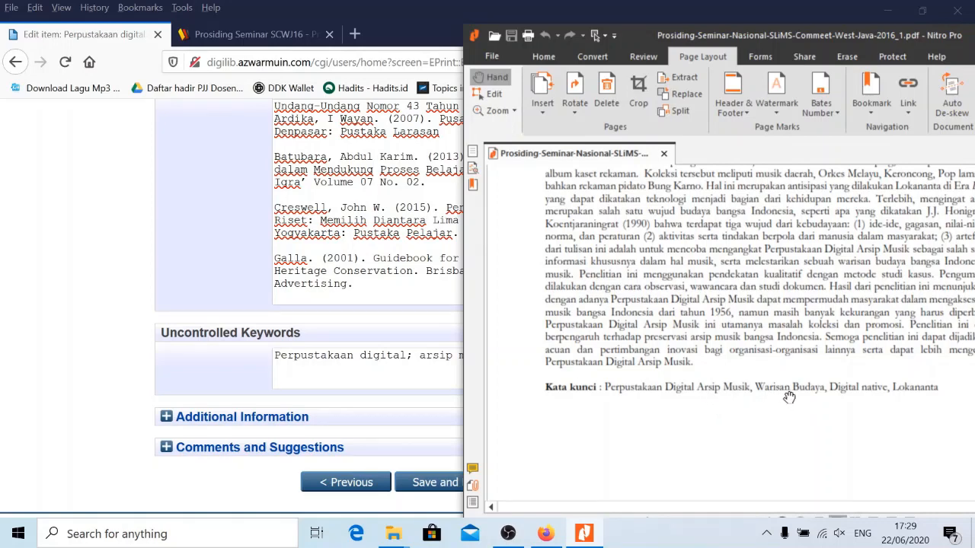
pyautogui.moveTo(781, 39); pyautogui.dragTo(865, 39)
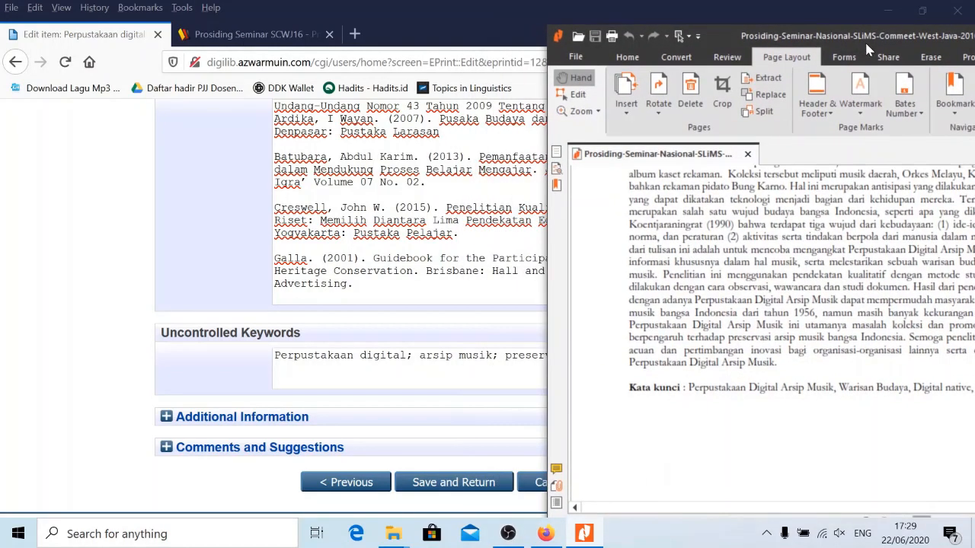
pyautogui.click(413, 355)
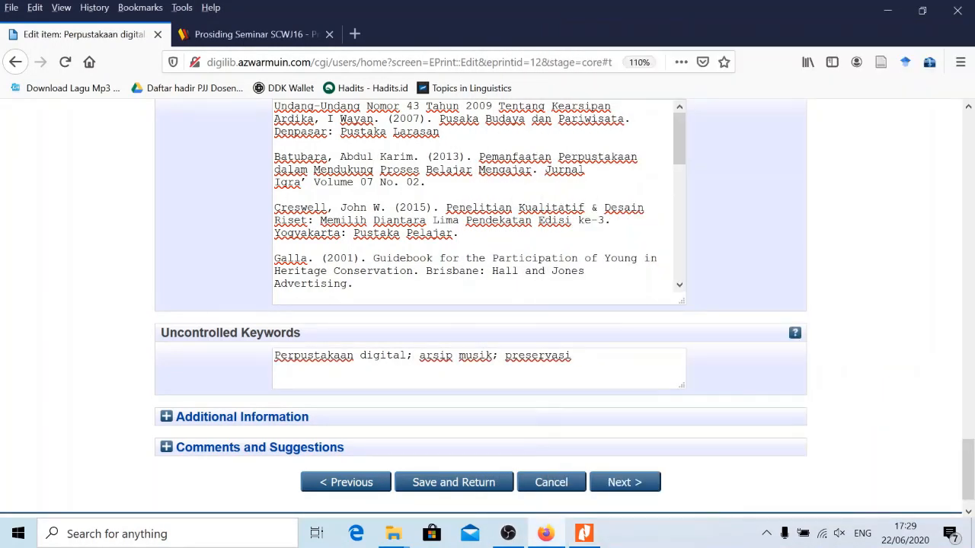
pyautogui.click(584, 533)
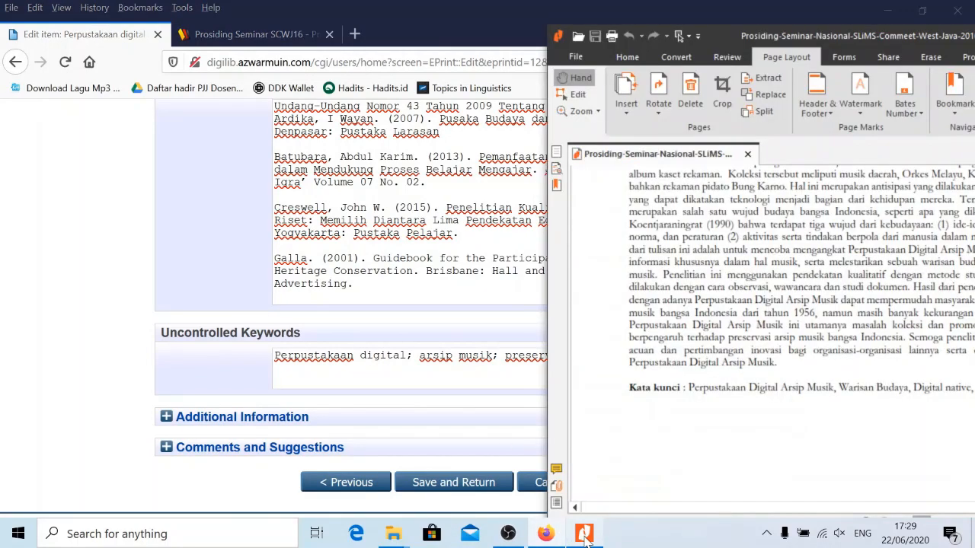
pyautogui.moveTo(888, 42); pyautogui.dragTo(788, 31)
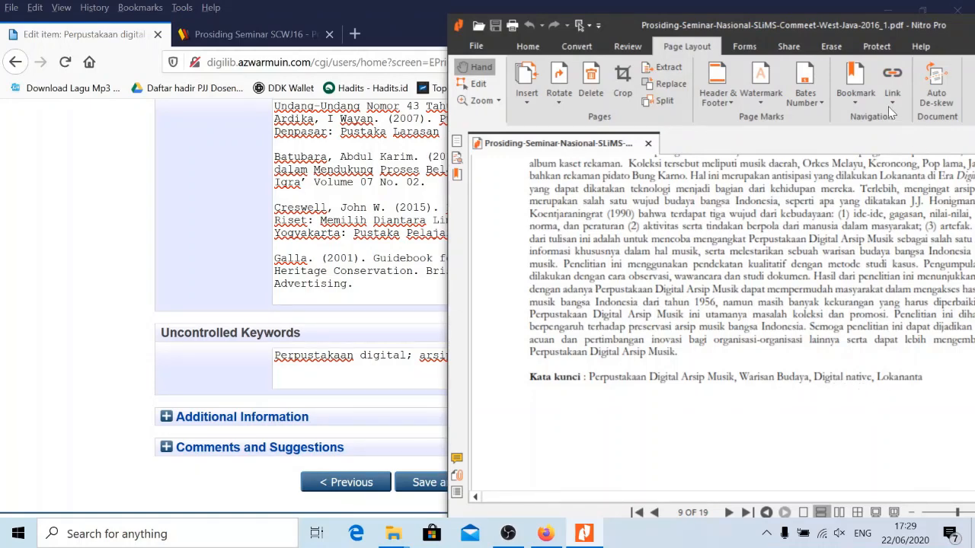
pyautogui.moveTo(844, 25); pyautogui.dragTo(974, 123)
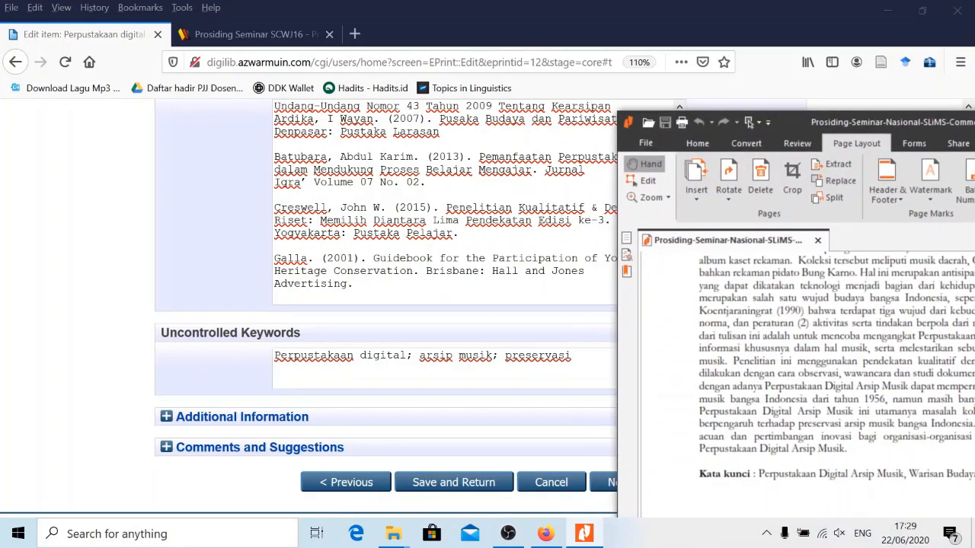
pyautogui.hotkey('alt', 'Tab')
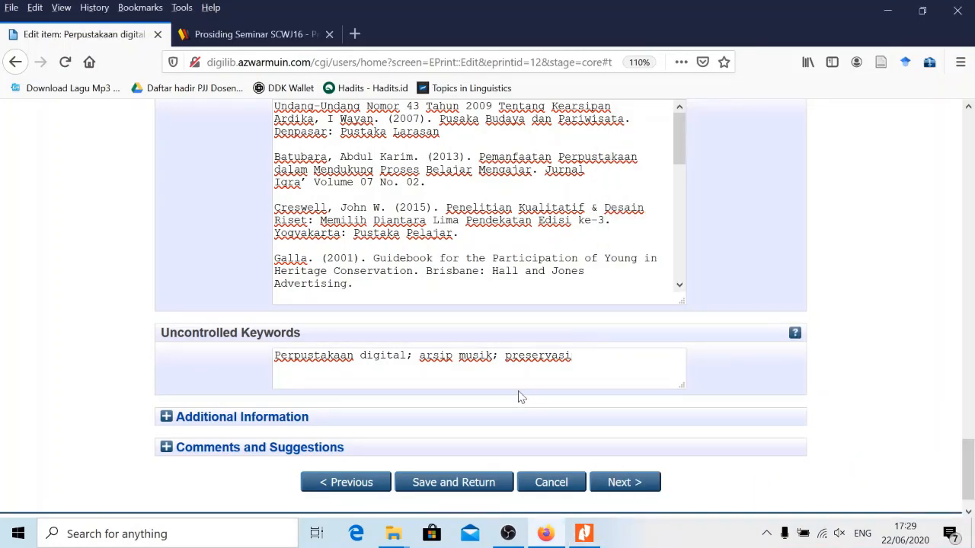
# Open Sticky Notes, create a blank note for the review comments and close the notes list
pyautogui.click(133, 536)
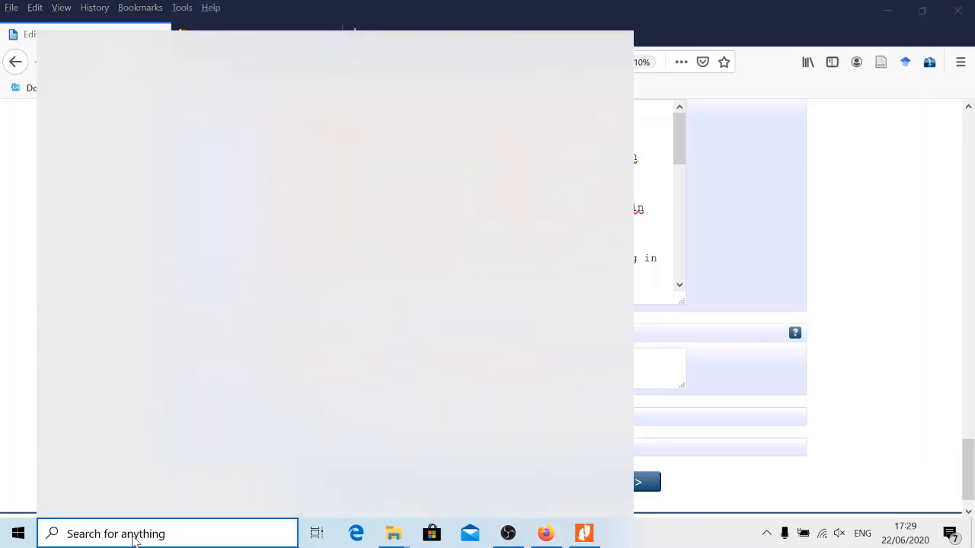
pyautogui.write('a')
pyautogui.press('BackSpace')
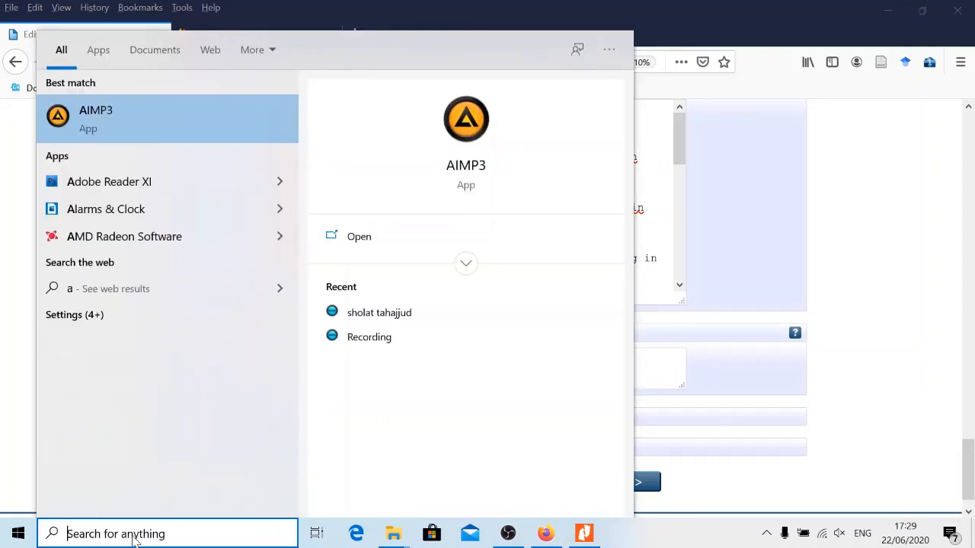
pyautogui.write('stick')
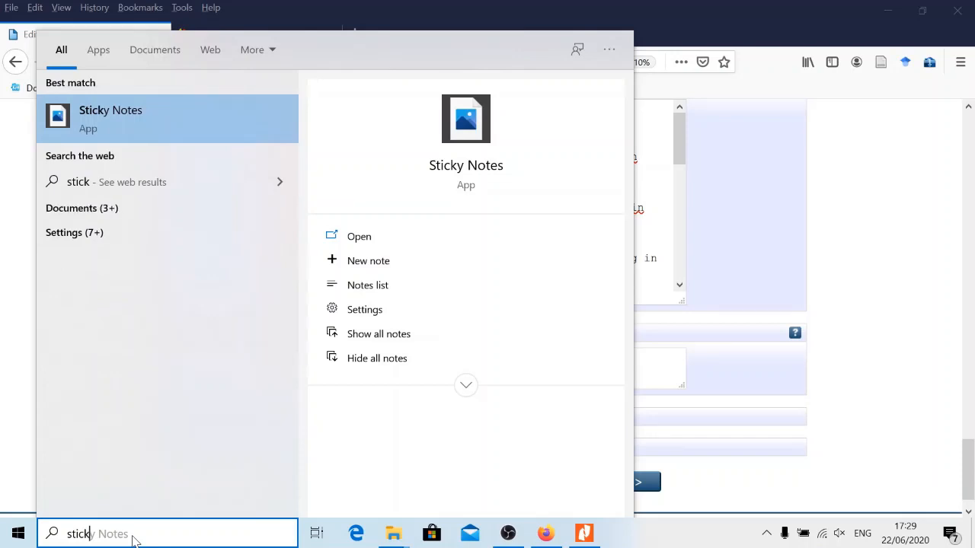
pyautogui.click(453, 174)
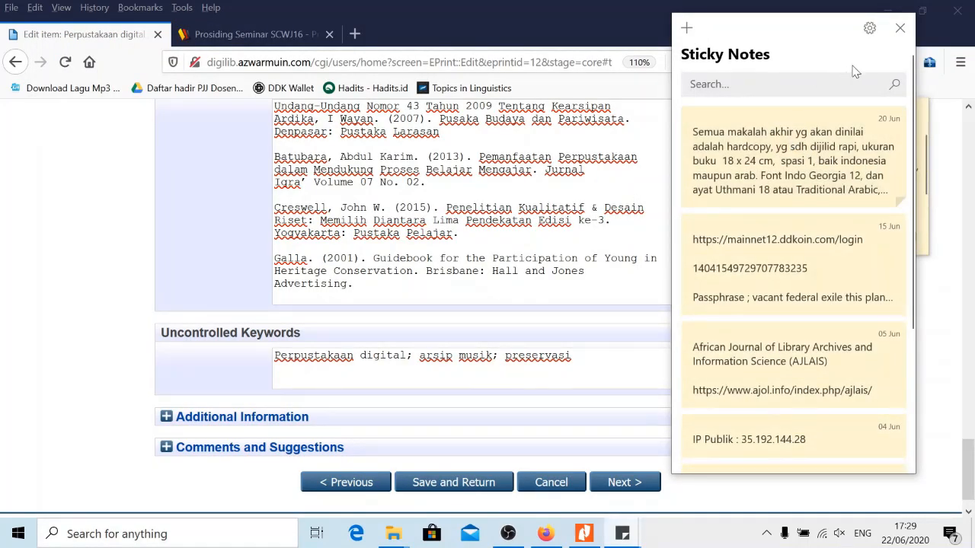
pyautogui.click(686, 28)
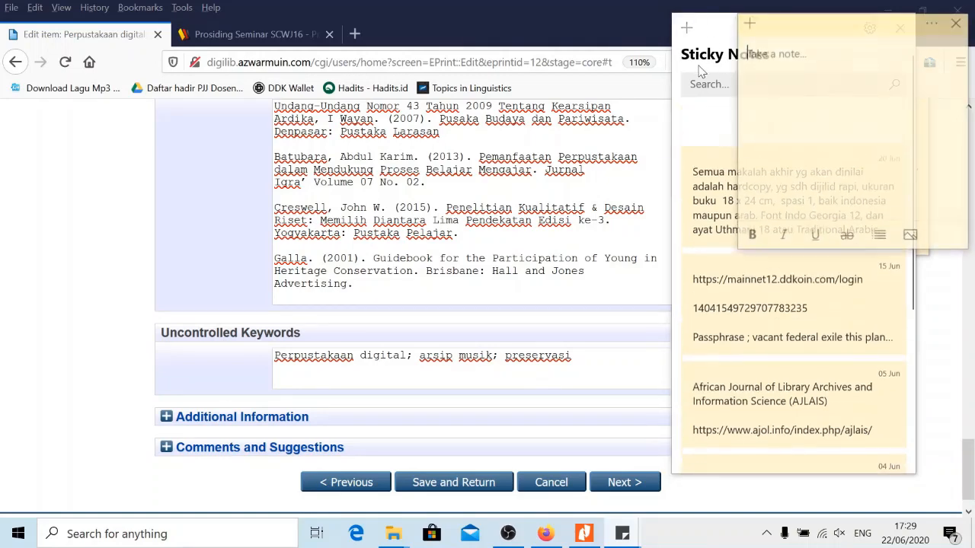
pyautogui.click(900, 28)
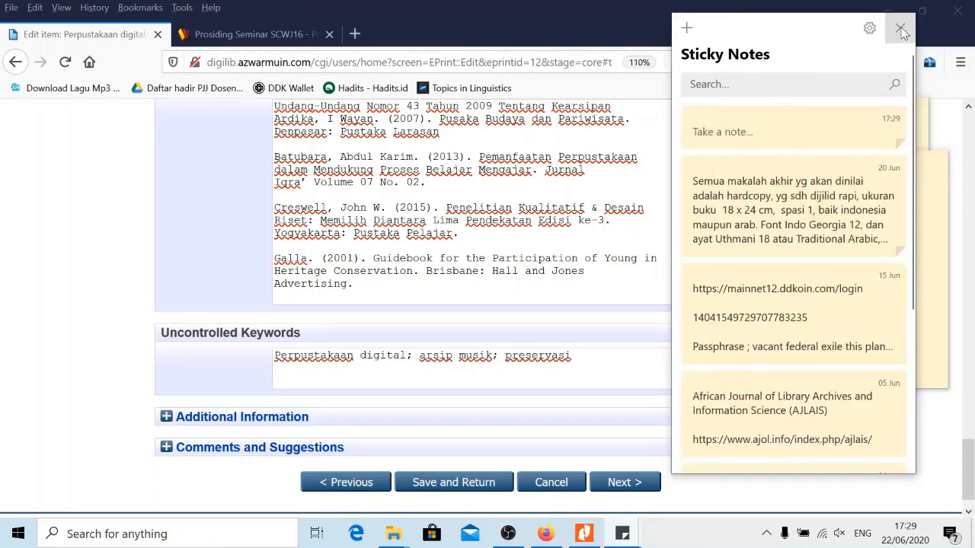
pyautogui.click(900, 29)
# Write "1. Event Location : Universitas Pandjajaran Bandung" as the note's first correction, leaving an empty line above it
pyautogui.write('1.')
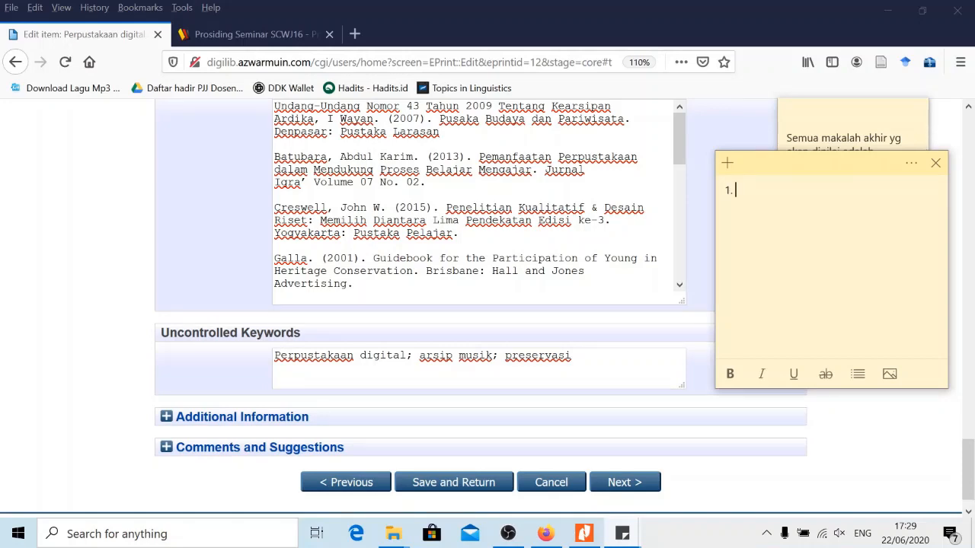
pyautogui.scroll(7, 609, 225)
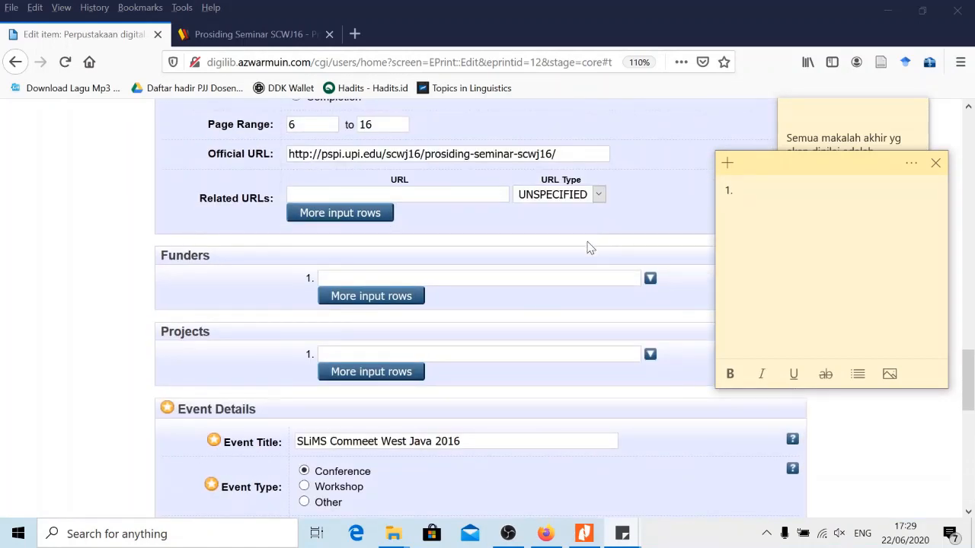
pyautogui.scroll(-3, 587, 255)
pyautogui.scroll(-1, 703, 274)
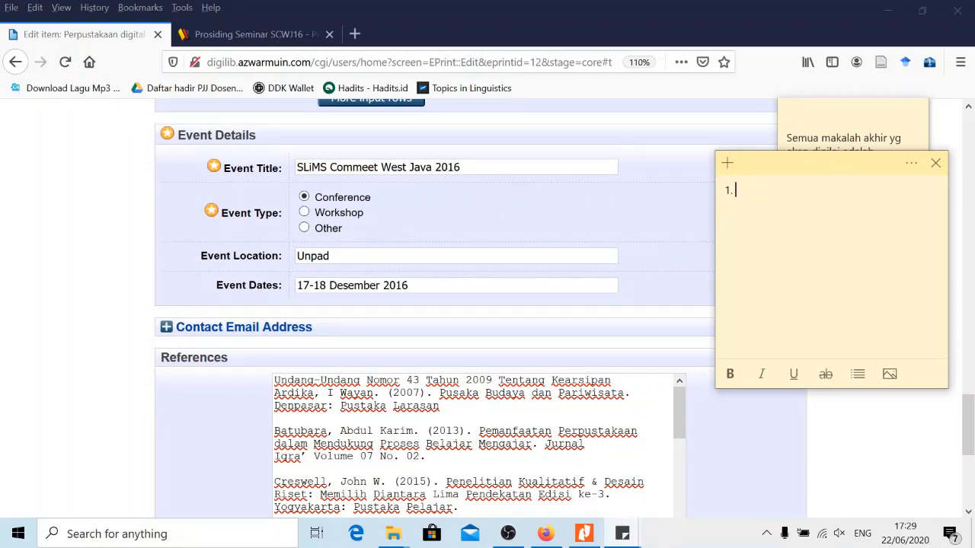
pyautogui.write('Event Location : Un')
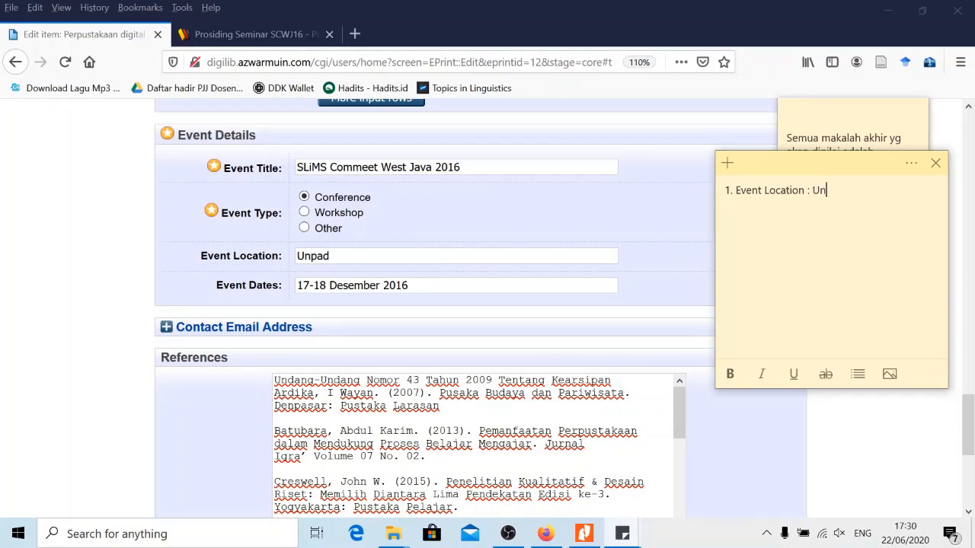
pyautogui.write('iversitas Pandjajaran ')
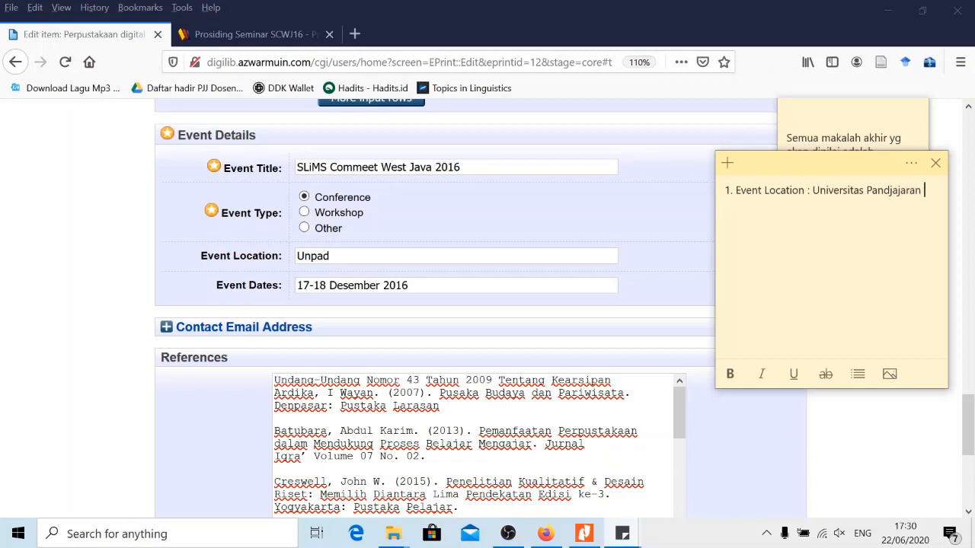
pyautogui.write('band')
pyautogui.press('BackSpace')
pyautogui.write('Bandung')
pyautogui.press('Return')
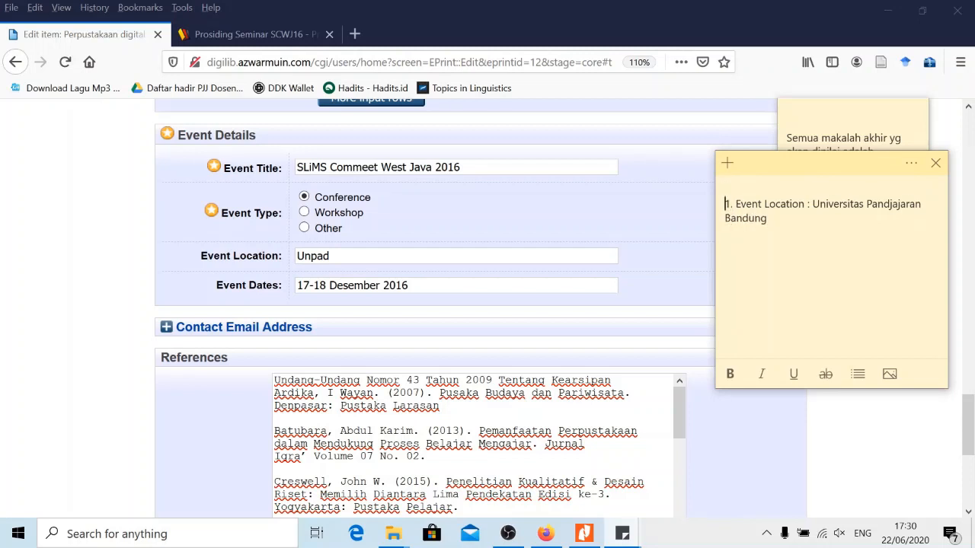
# Add the heading "Mohon dicek dan diperbaiki, pada bagian :" above the first correction, followed by a blank line
pyautogui.write('Mohon dicek dan ')
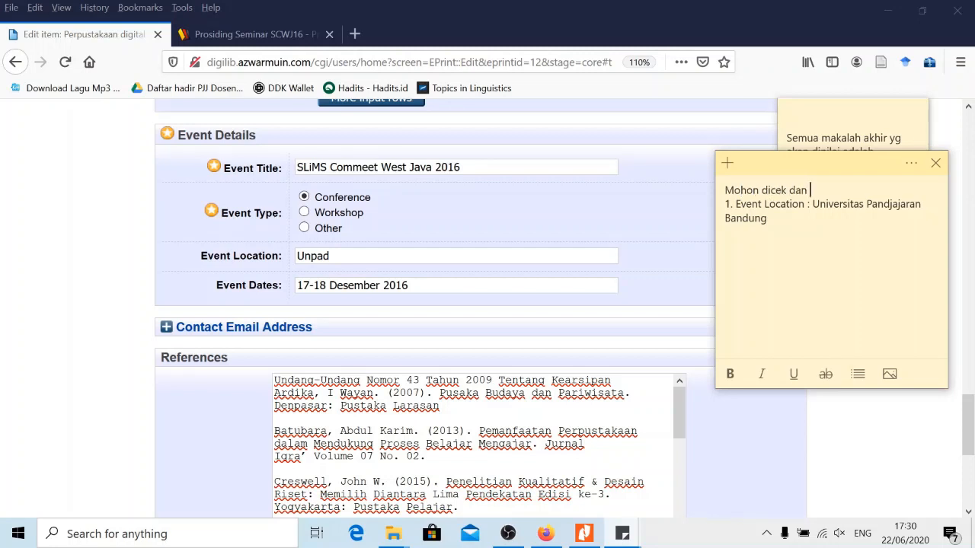
pyautogui.write('diperbaiki, pada bagian')
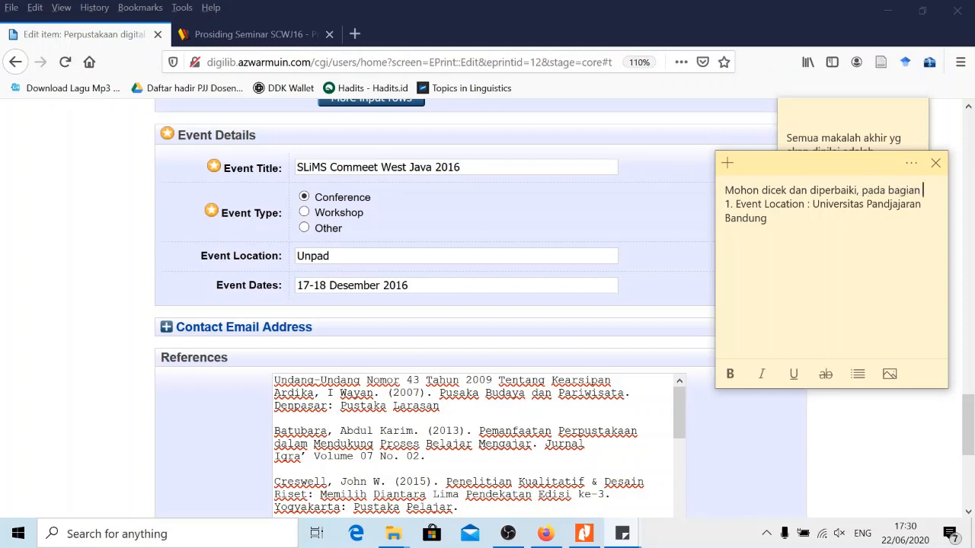
pyautogui.write(' :')
pyautogui.press('Return')
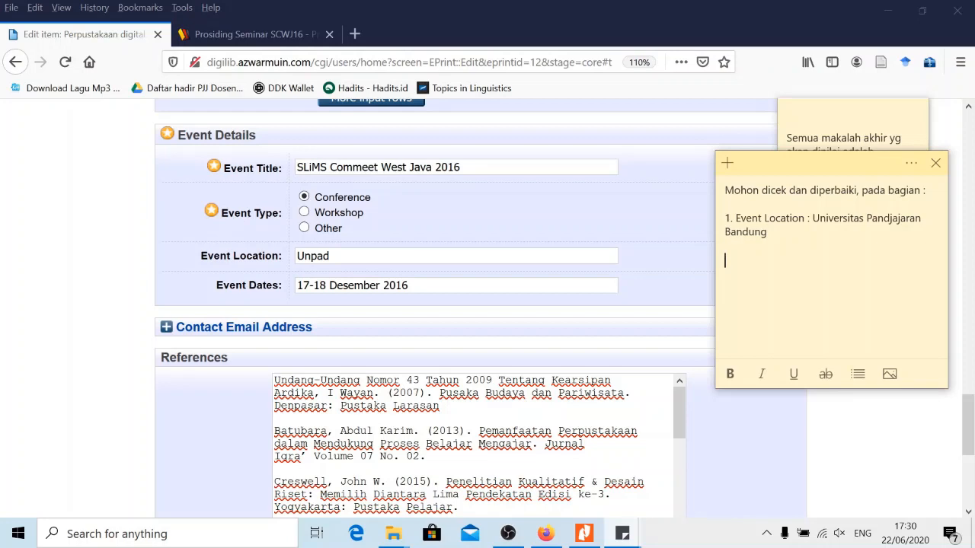
# Add "2. Uncontrolled keywords, mohon dilengkapi" to the note, move the note aside and return to the end of the item form
pyautogui.scroll(-5, 477, 321)
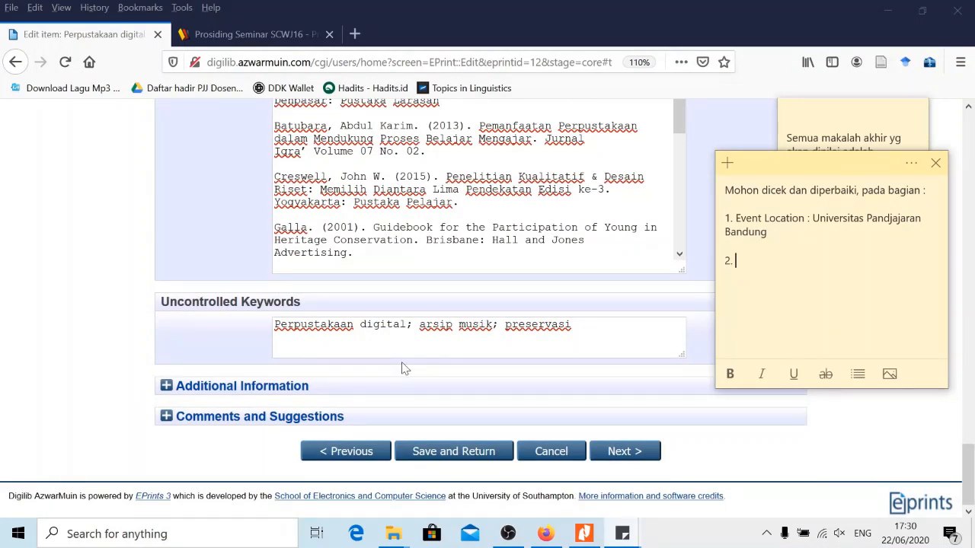
pyautogui.scroll(2, 403, 368)
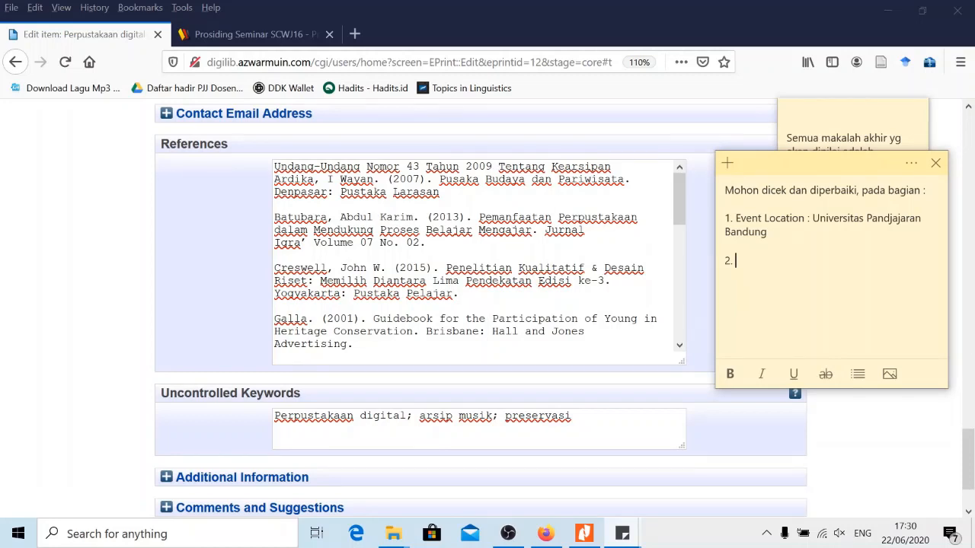
pyautogui.write('Uncontrolled keywords')
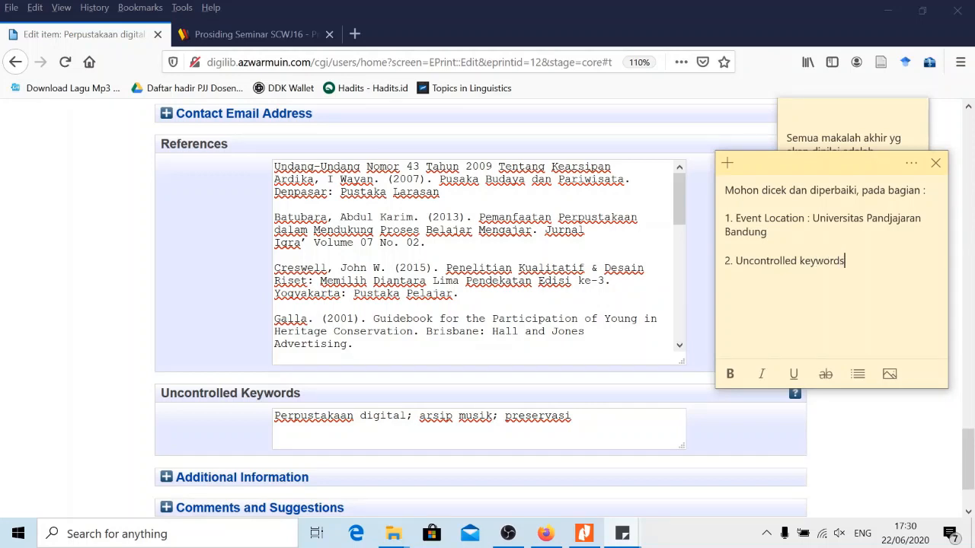
pyautogui.write(', mohon dilengkapi')
pyautogui.moveTo(782, 169); pyautogui.dragTo(810, 154)
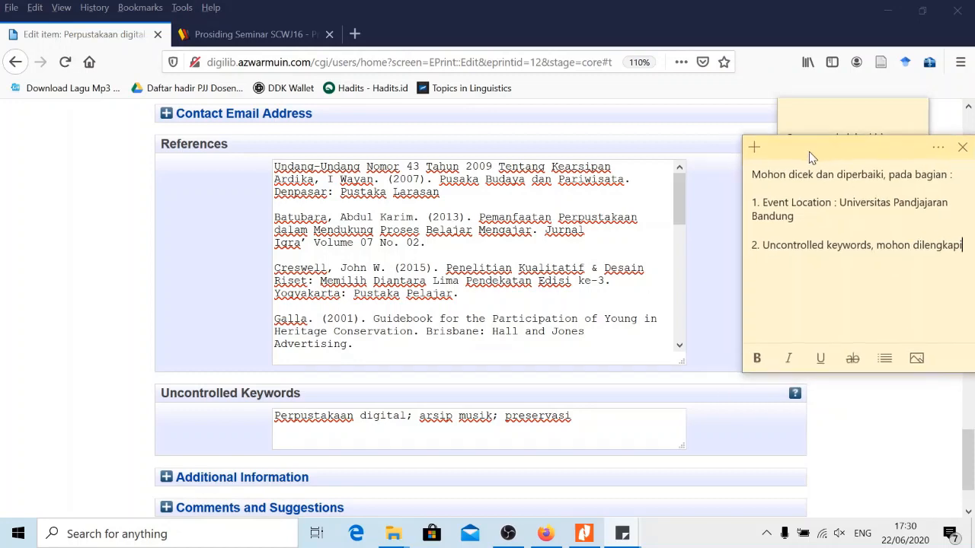
pyautogui.click(700, 250)
pyautogui.scroll(-2, 687, 326)
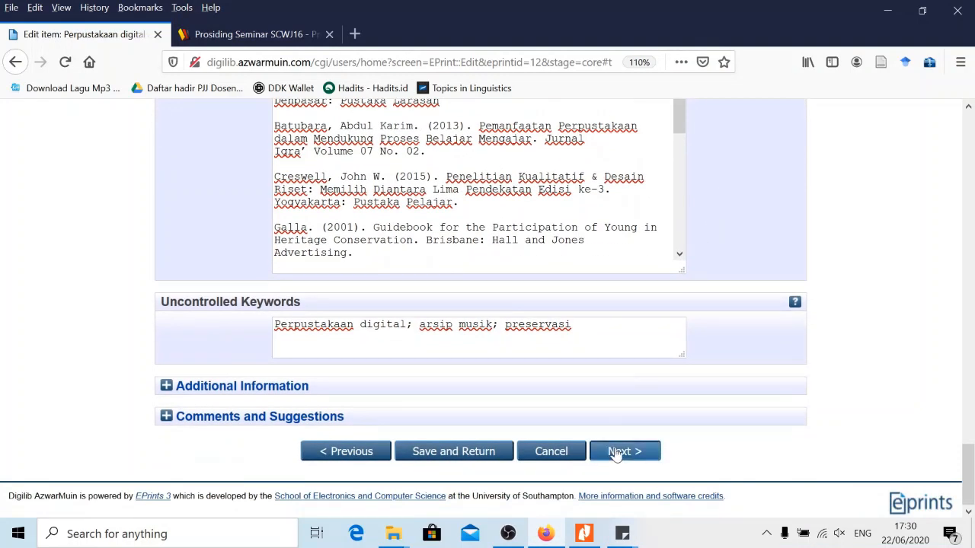
# Continue to the Subjects stage, logging back in as editor with the saved username and password
pyautogui.click(615, 451)
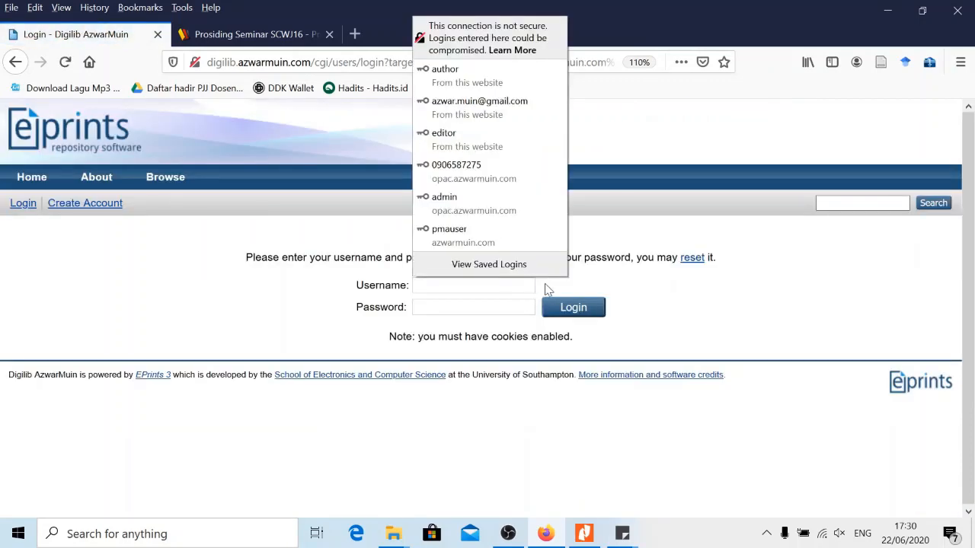
pyautogui.write('ed')
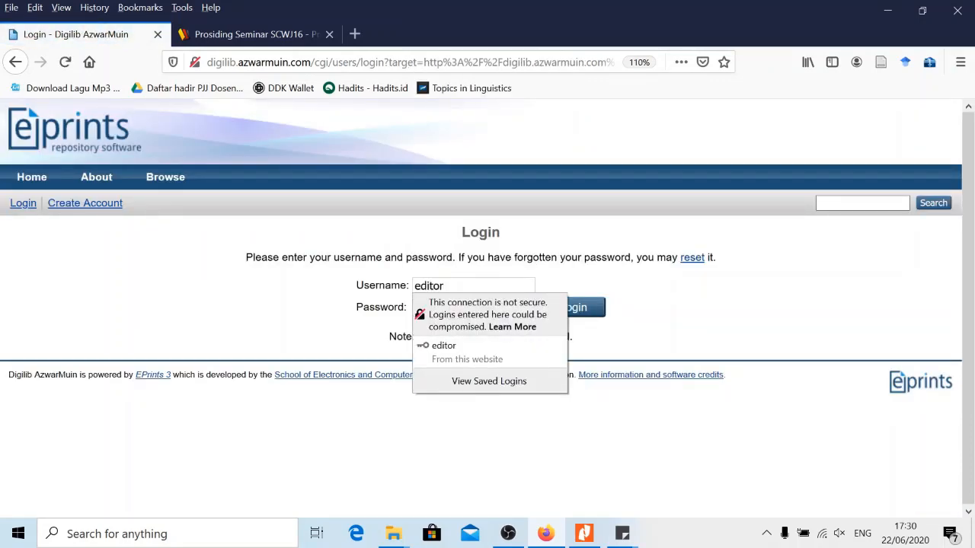
pyautogui.write('itor')
pyautogui.click(468, 348)
pyautogui.click(574, 308)
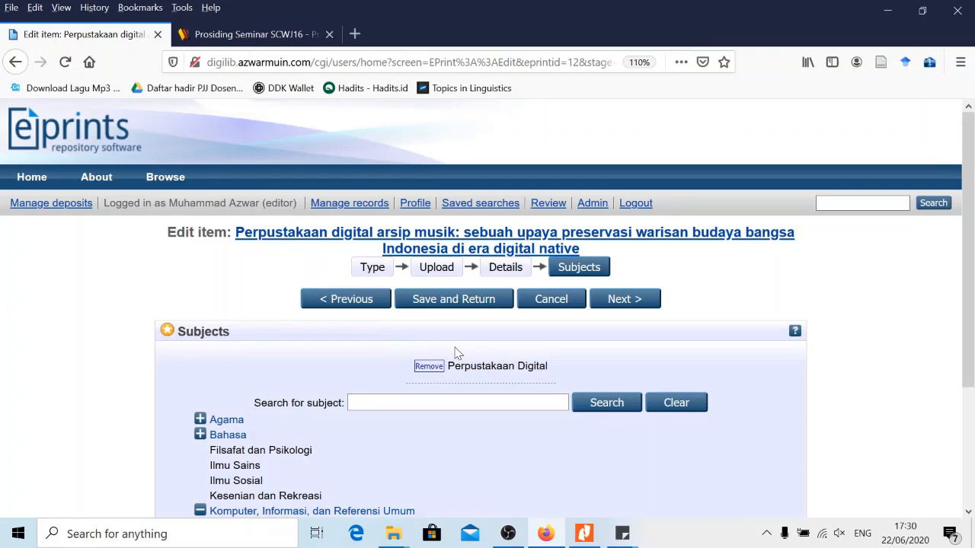
# Compare the item's assigned subject with the paper's keywords in the proceedings PDF, then minimize the PDF
pyautogui.scroll(-2, 467, 353)
pyautogui.scroll(2, 544, 300)
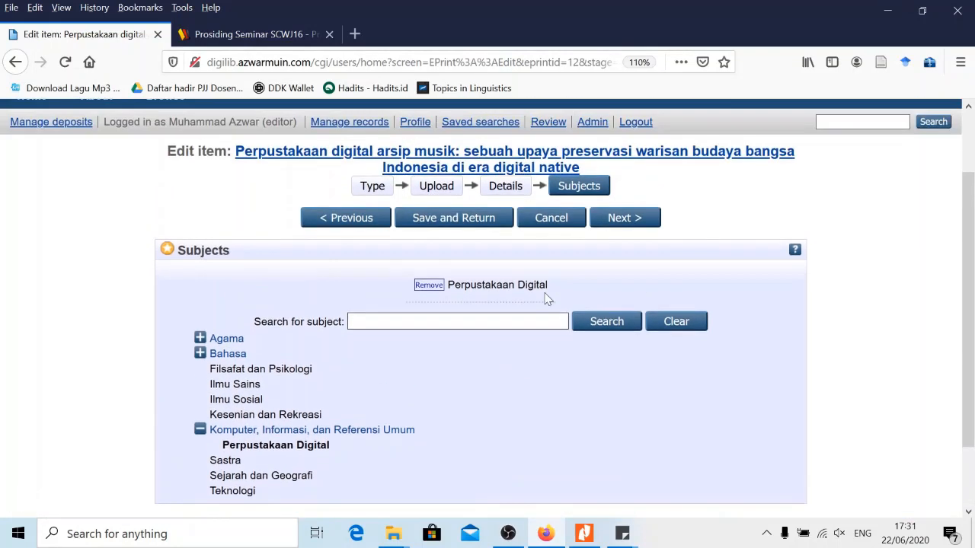
pyautogui.scroll(-3, 537, 300)
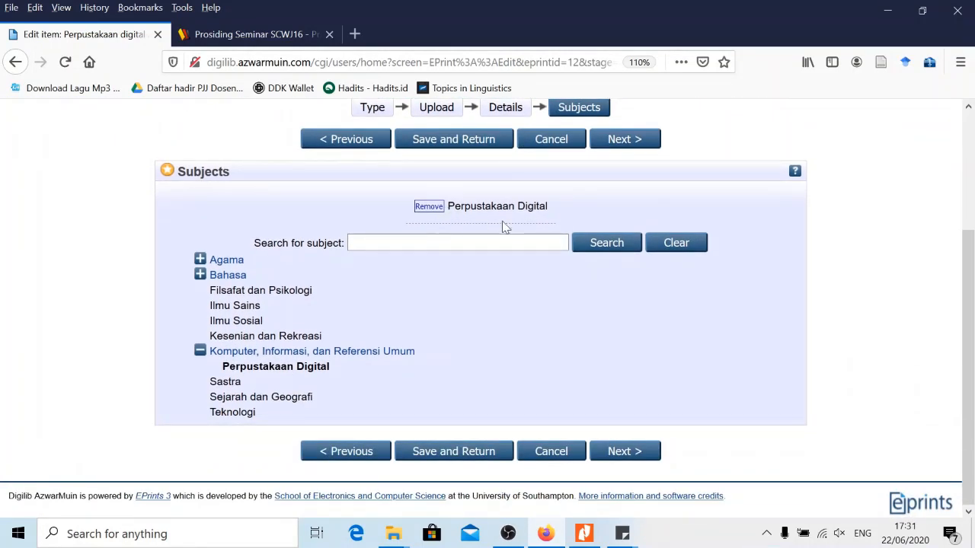
pyautogui.click(584, 534)
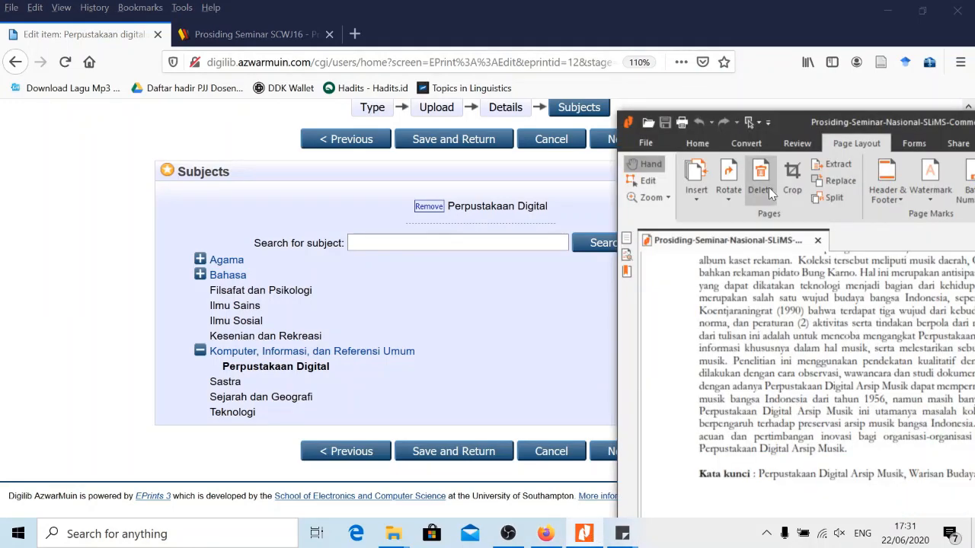
pyautogui.moveTo(848, 124); pyautogui.dragTo(562, 120)
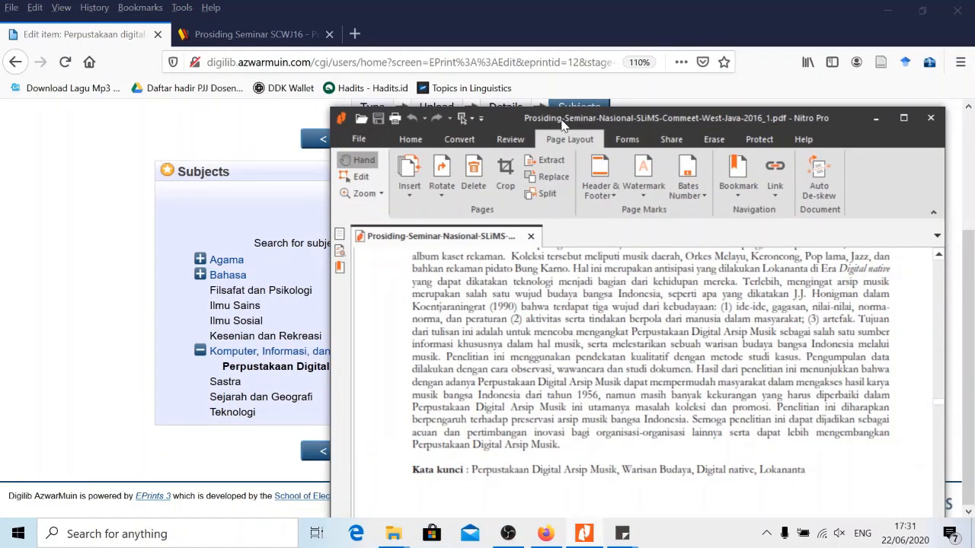
pyautogui.click(879, 118)
# Add "3. Subject-nya mohon disesuaikan dan ditambahkan sesuai dengan Tajuk" to the corrections note and move the note aside
pyautogui.moveTo(622, 534)
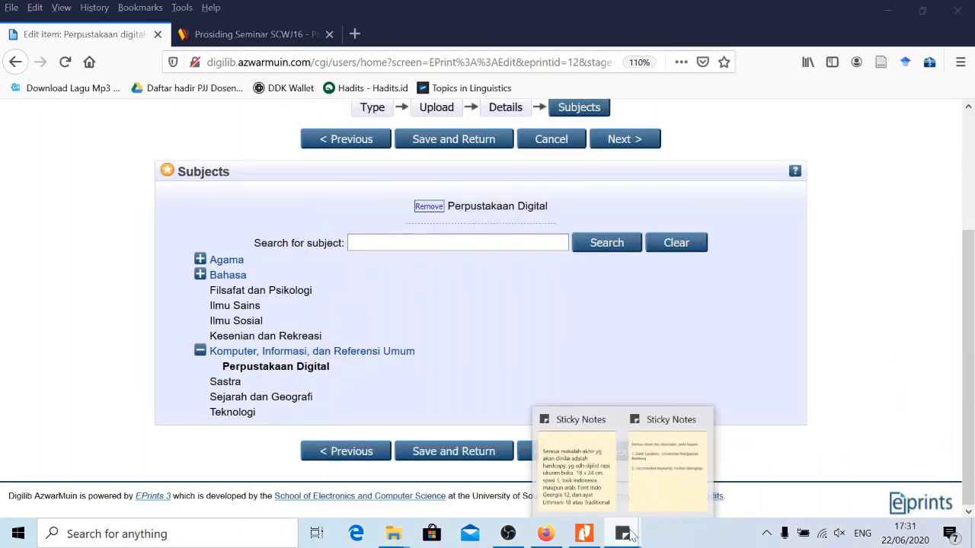
pyautogui.click(657, 480)
pyautogui.moveTo(839, 147); pyautogui.dragTo(736, 146)
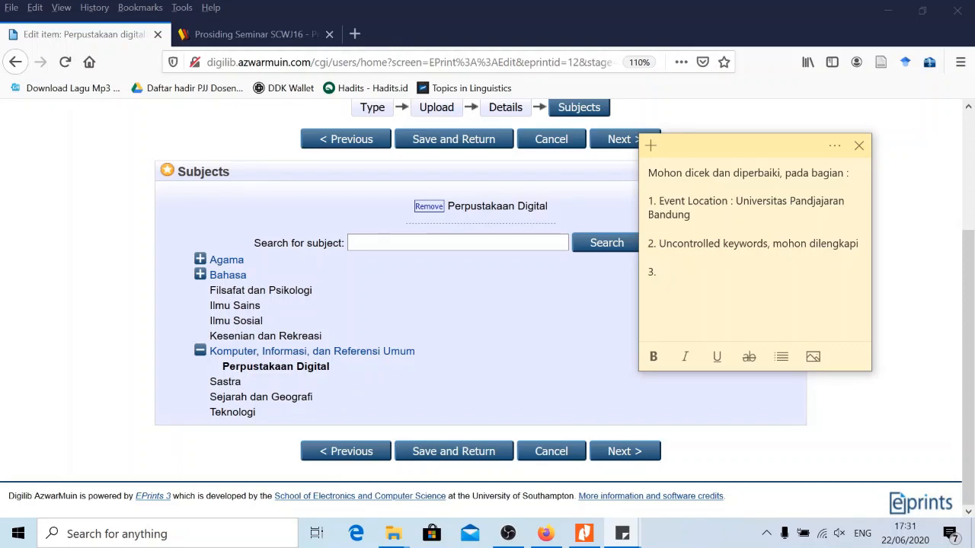
pyautogui.write('ubject-nya mohon disesuai')
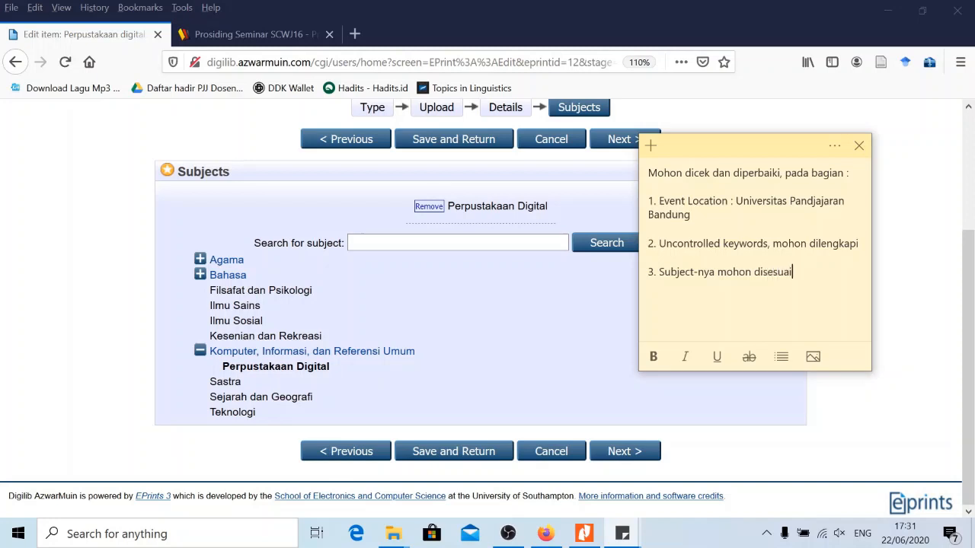
pyautogui.write('kan dan ditambahkan sesu')
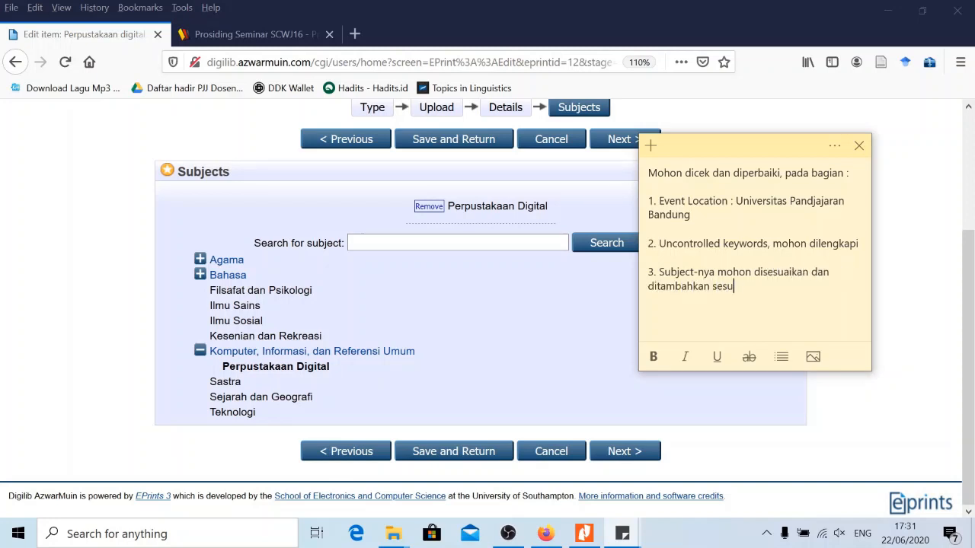
pyautogui.write('ai dengan Tajuk')
pyautogui.moveTo(764, 151); pyautogui.dragTo(853, 153)
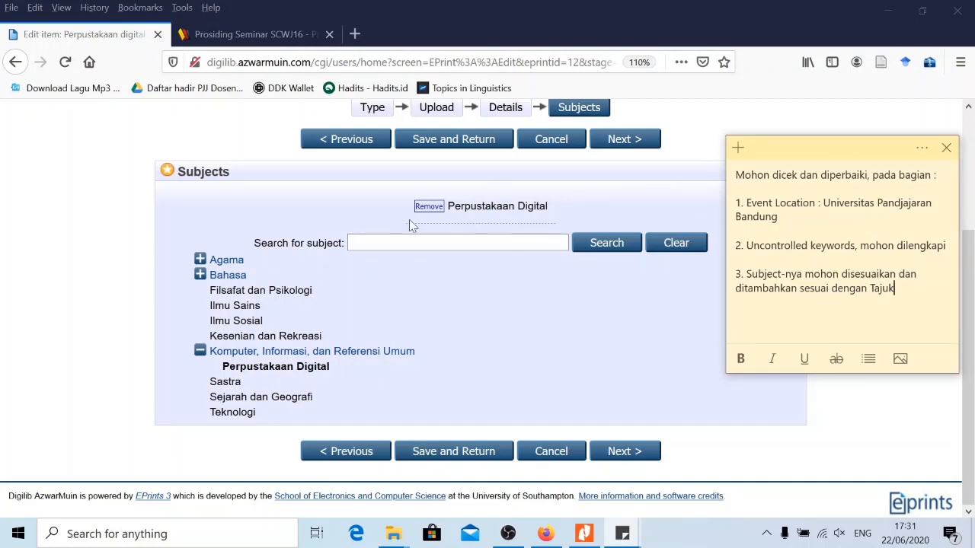
pyautogui.scroll(4, 457, 259)
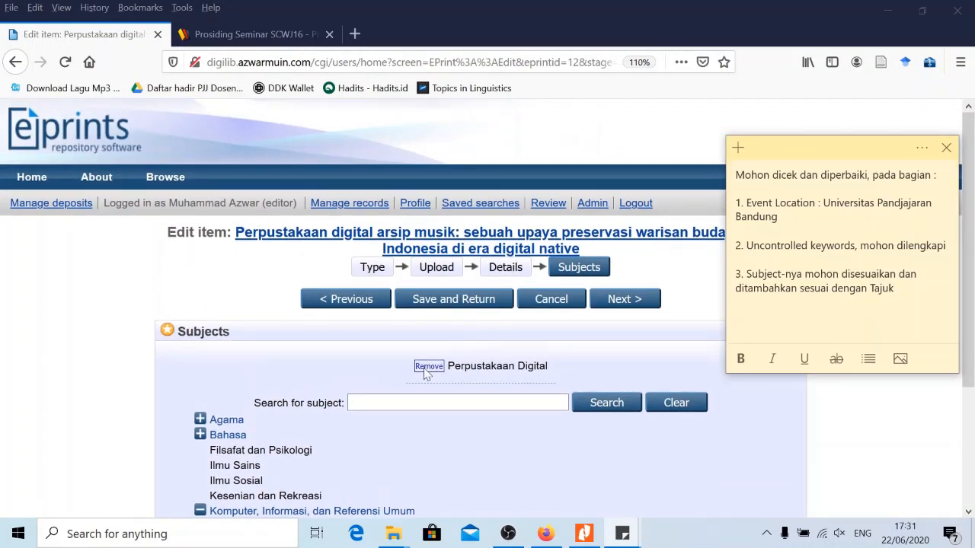
pyautogui.moveTo(861, 144); pyautogui.dragTo(877, 169)
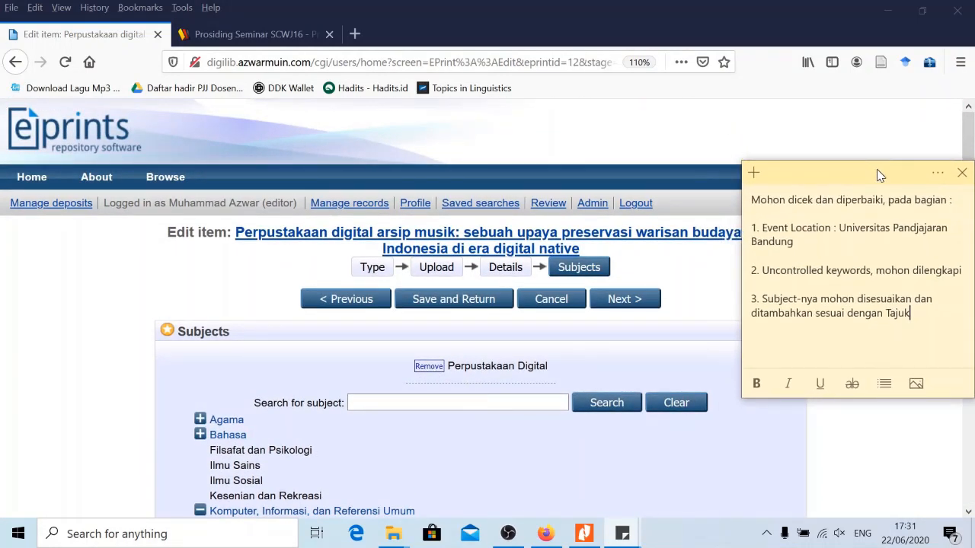
# Finish the Subjects stage and examine the item's preview, including its abstract, keywords, subjects and divisions
pyautogui.scroll(-4, 695, 267)
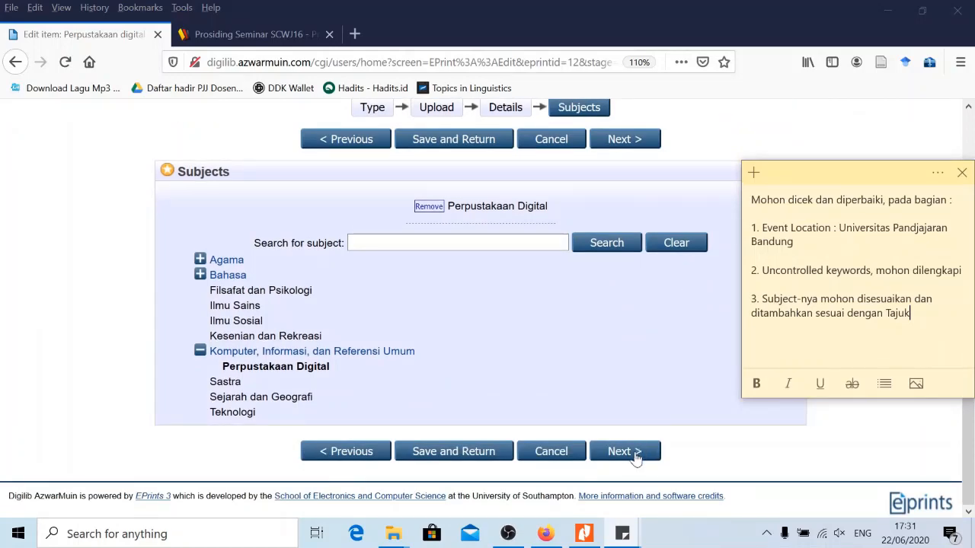
pyautogui.click(636, 454)
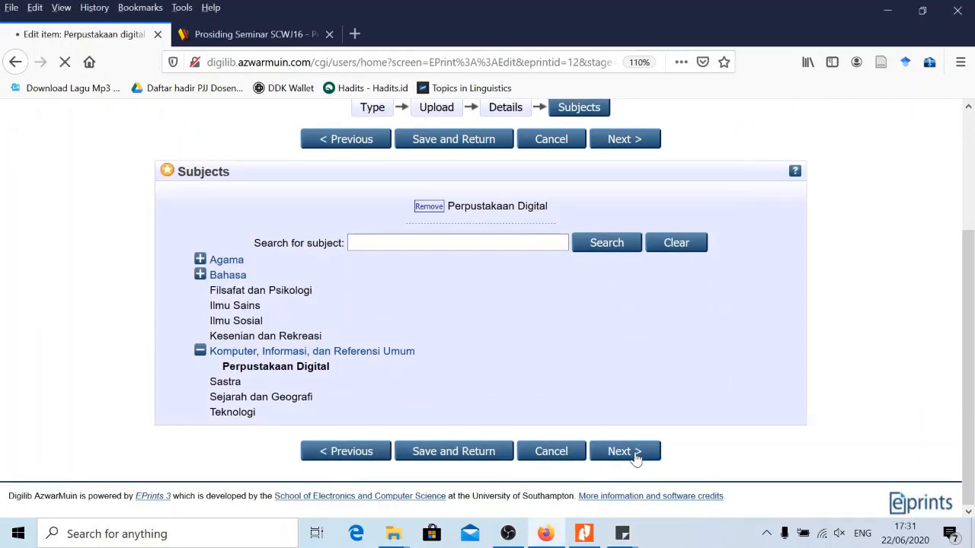
pyautogui.scroll(-4, 638, 418)
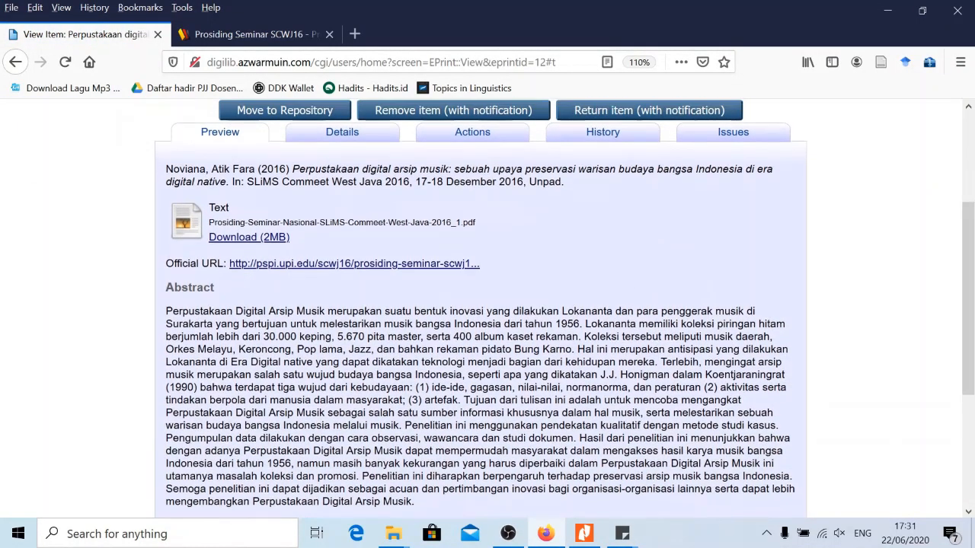
pyautogui.scroll(2, 637, 419)
pyautogui.scroll(-10, 572, 367)
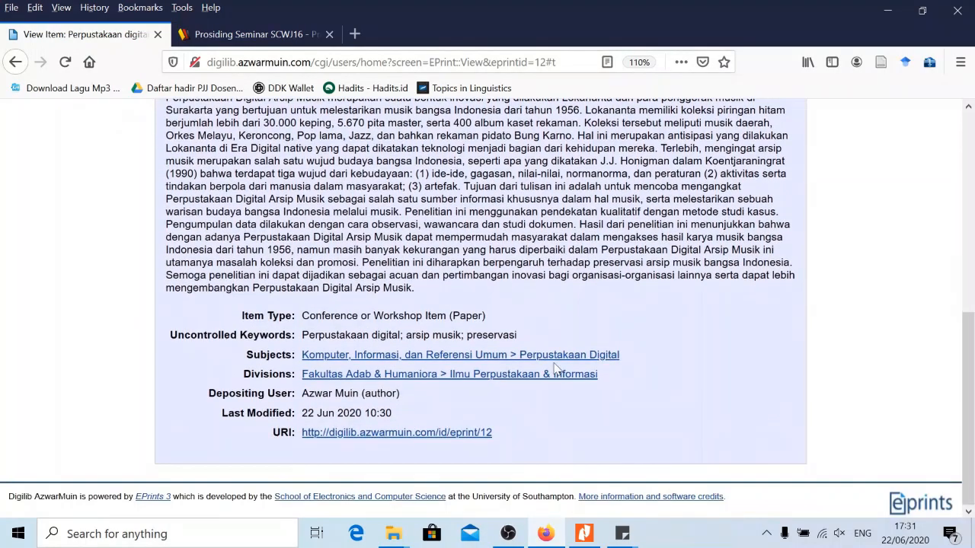
pyautogui.scroll(10, 572, 367)
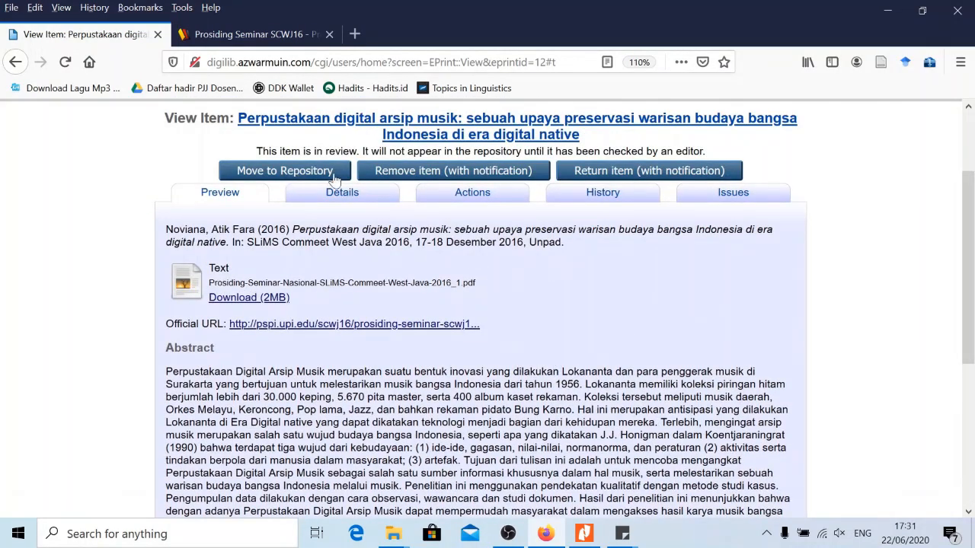
pyautogui.click(584, 534)
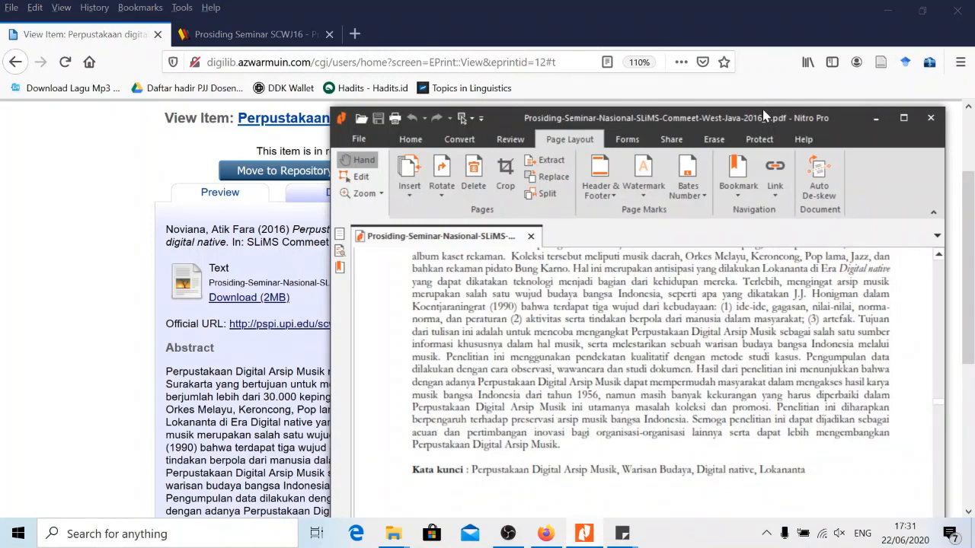
pyautogui.click(875, 118)
pyautogui.scroll(3, 396, 239)
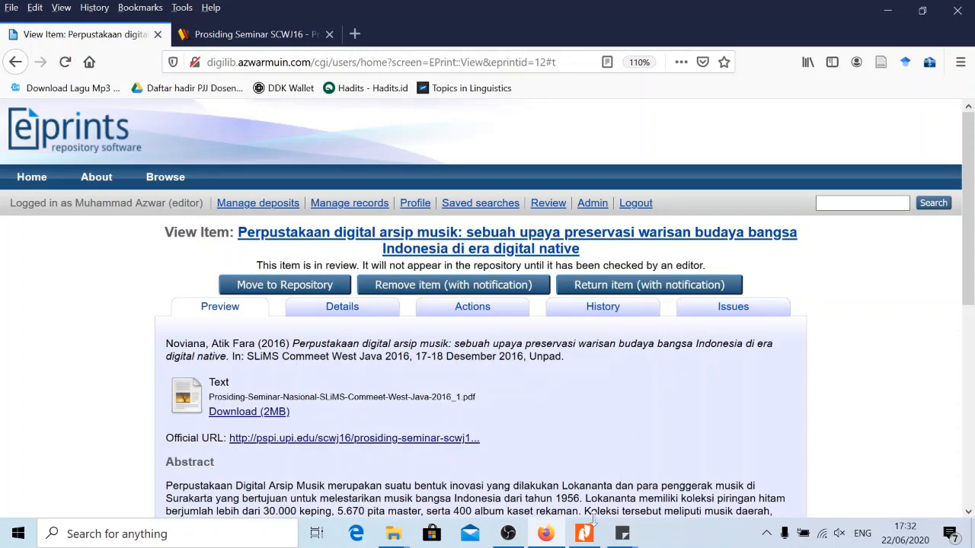
# Bring up the corrections note, move it clear of the item's action buttons and start returning the item with notification
pyautogui.moveTo(587, 532)
pyautogui.click(685, 468)
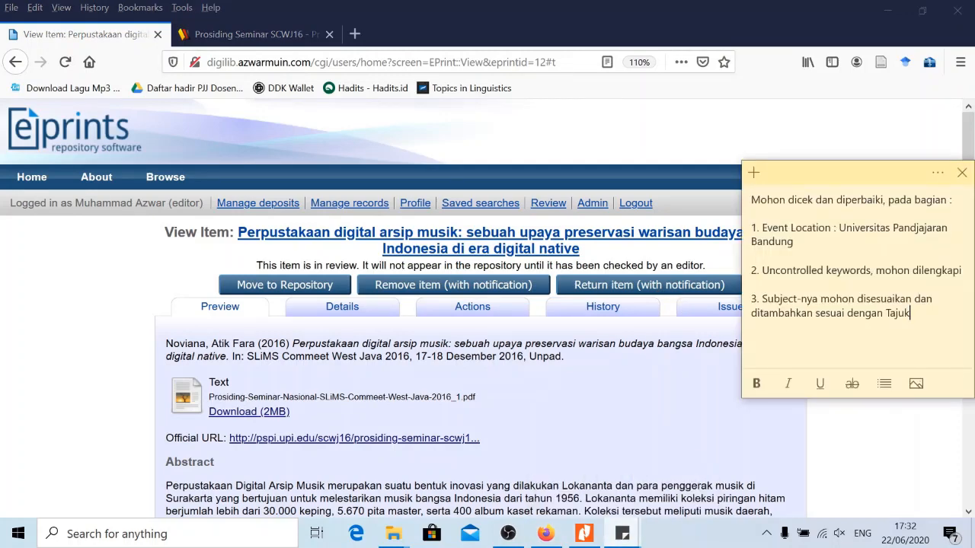
pyautogui.moveTo(848, 178); pyautogui.dragTo(877, 346)
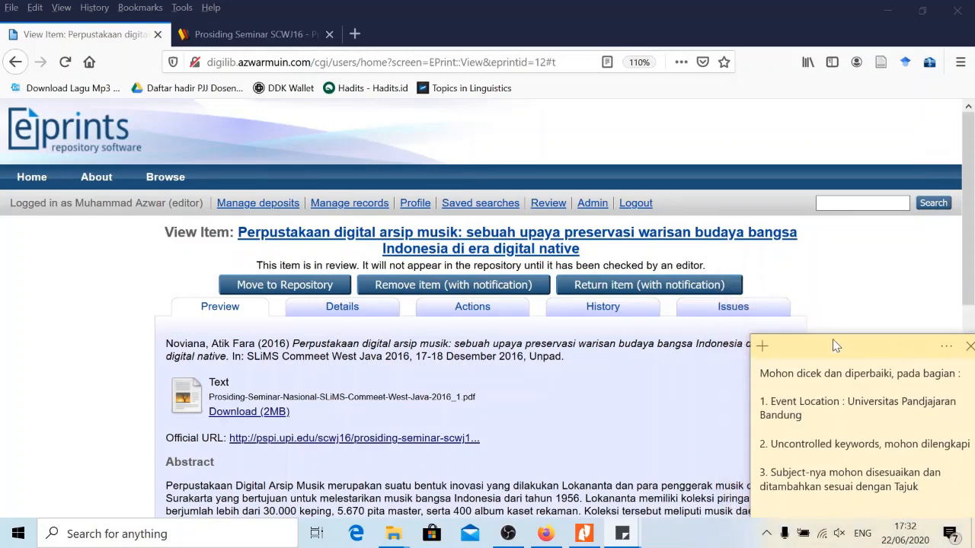
pyautogui.click(652, 291)
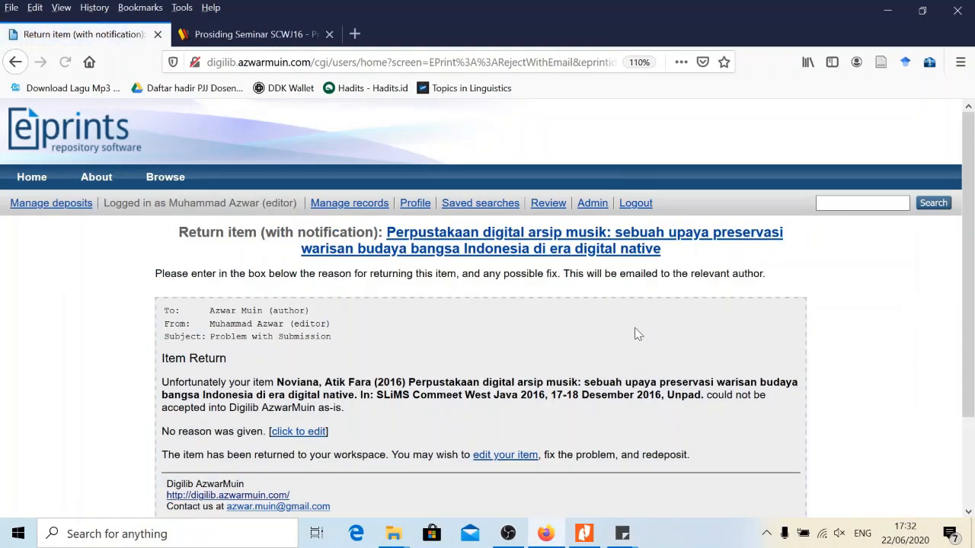
# Replace the default return reason with the full text of the corrections note, from its heading through item 3
pyautogui.scroll(-3, 457, 305)
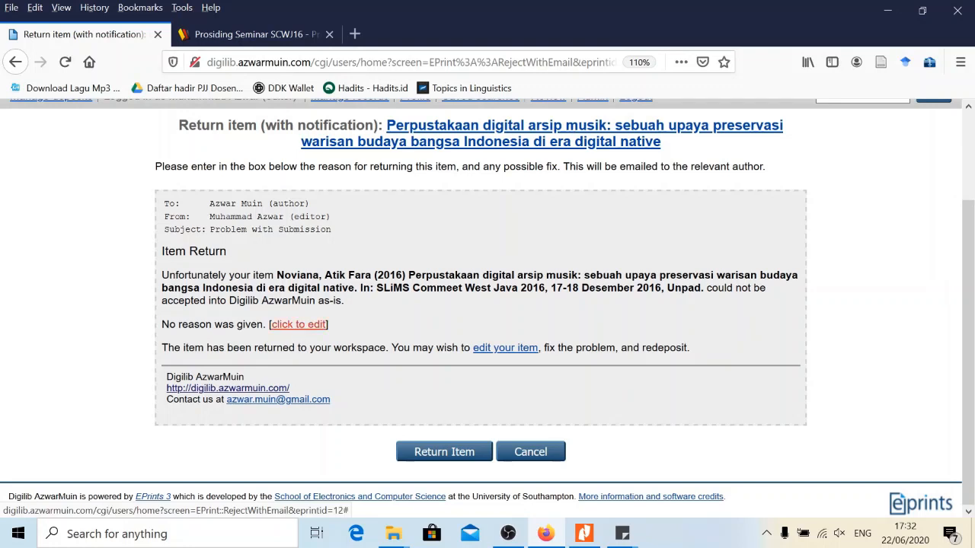
pyautogui.click(299, 324)
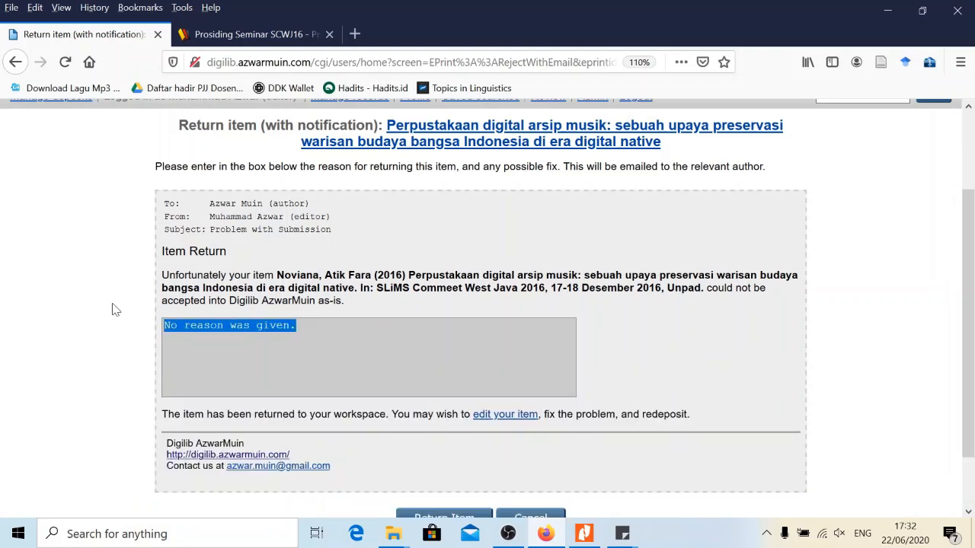
pyautogui.press('BackSpace')
pyautogui.moveTo(622, 533)
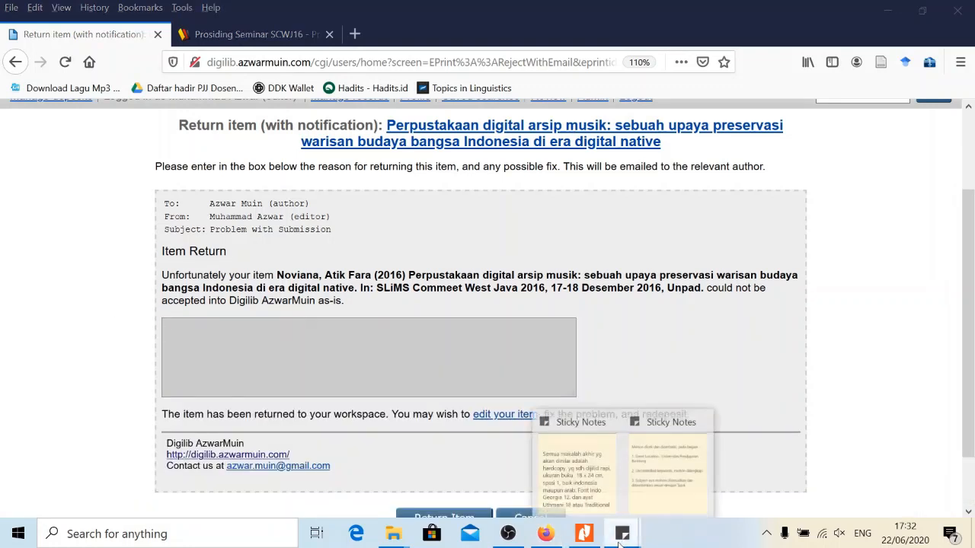
pyautogui.click(676, 489)
pyautogui.moveTo(835, 353); pyautogui.dragTo(754, 154)
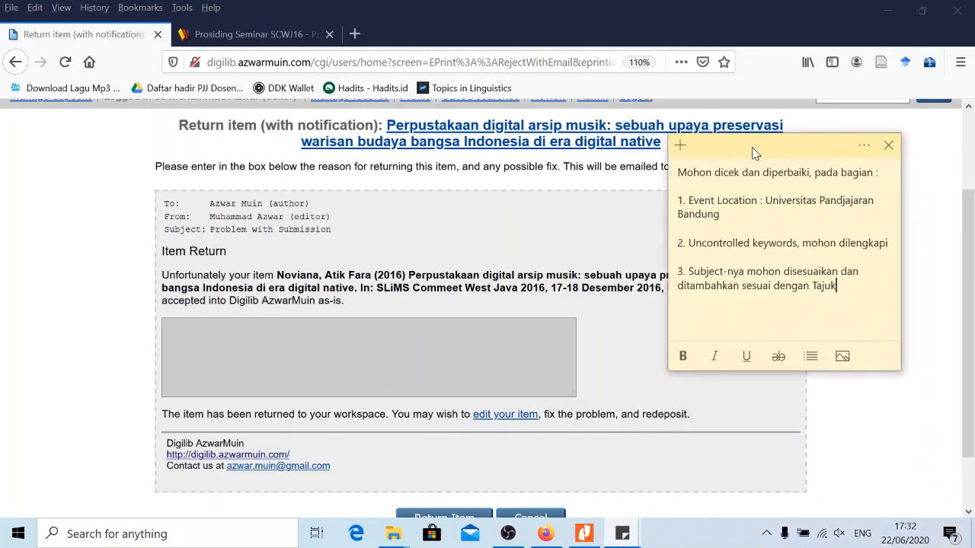
pyautogui.moveTo(841, 288); pyautogui.dragTo(677, 174)
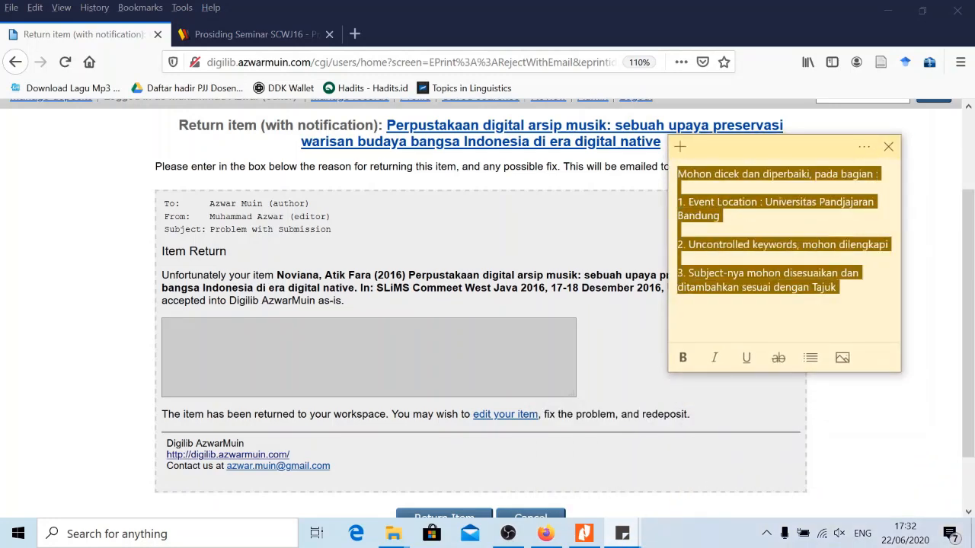
pyautogui.click(369, 356)
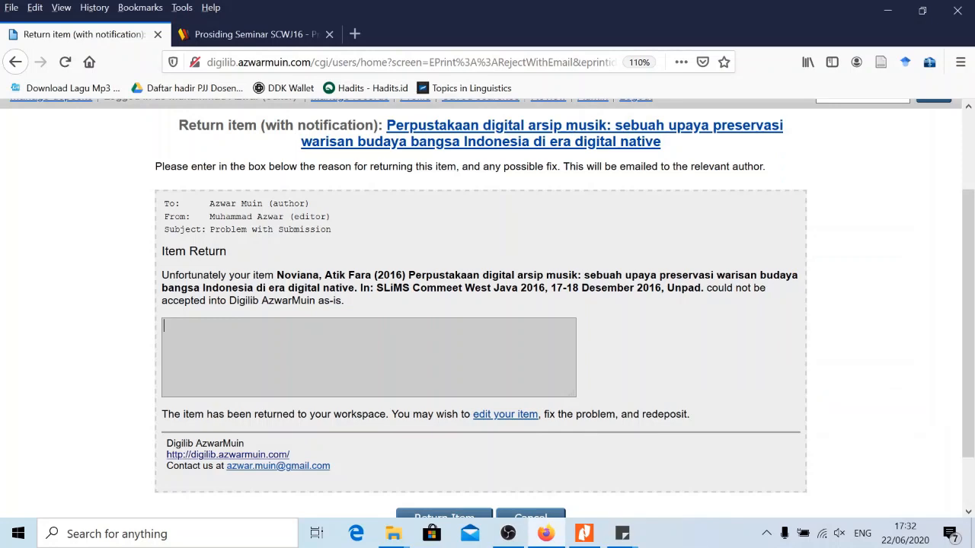
pyautogui.write('Mohon diperbaiki, pada bagian :  1. Event Location : Universitas Padjajaran Bandung  2. Uncontrolled keywords, mohon dilengkapi  3. Subject-nya mohon disesuaikan dan ditambahkan sesuai dengan Tajuk')
# Check the complete list of corrections in the return message and return the item to the depositor
pyautogui.scroll(3, 368, 357)
pyautogui.scroll(-3, 369, 357)
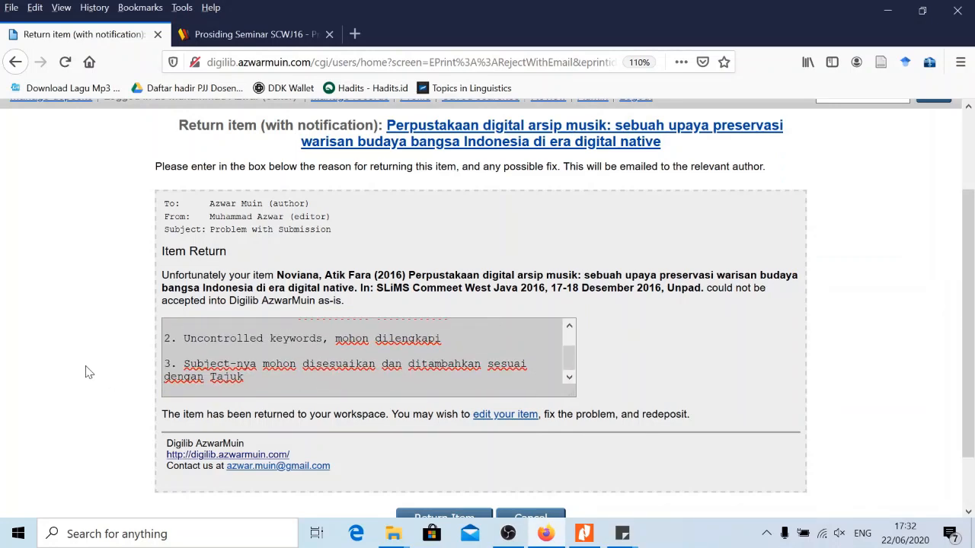
pyautogui.scroll(-2, 90, 373)
pyautogui.scroll(4, 92, 367)
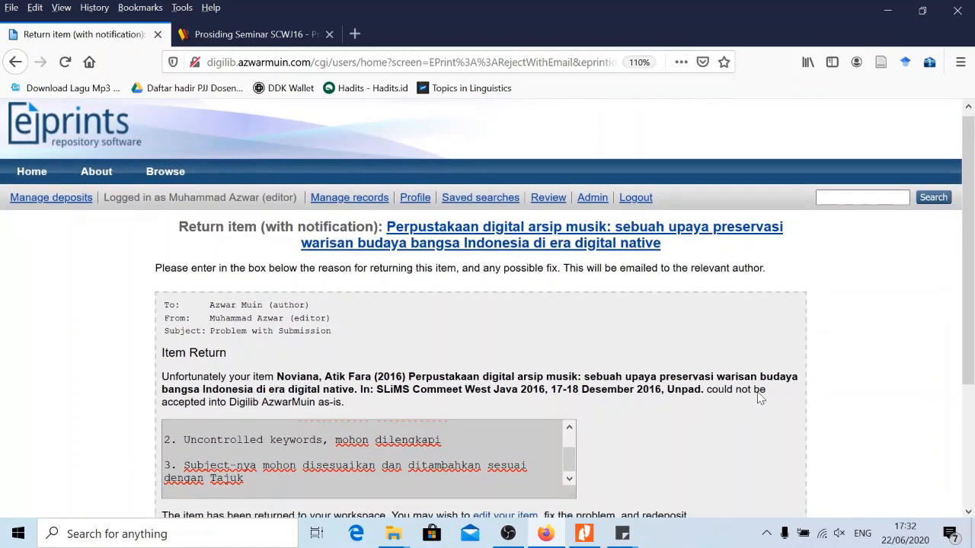
pyautogui.scroll(-3, 760, 398)
pyautogui.scroll(3, 570, 311)
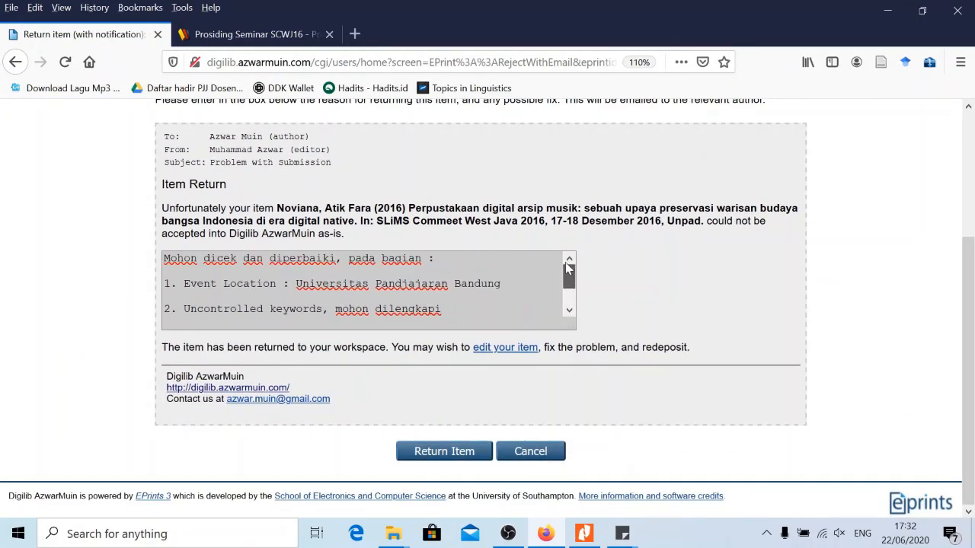
pyautogui.scroll(-3, 569, 311)
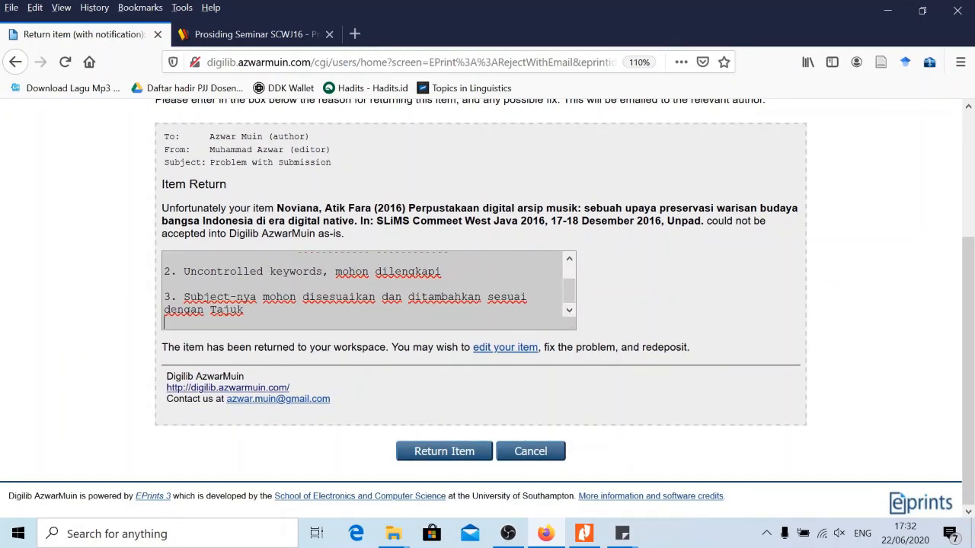
pyautogui.click(442, 452)
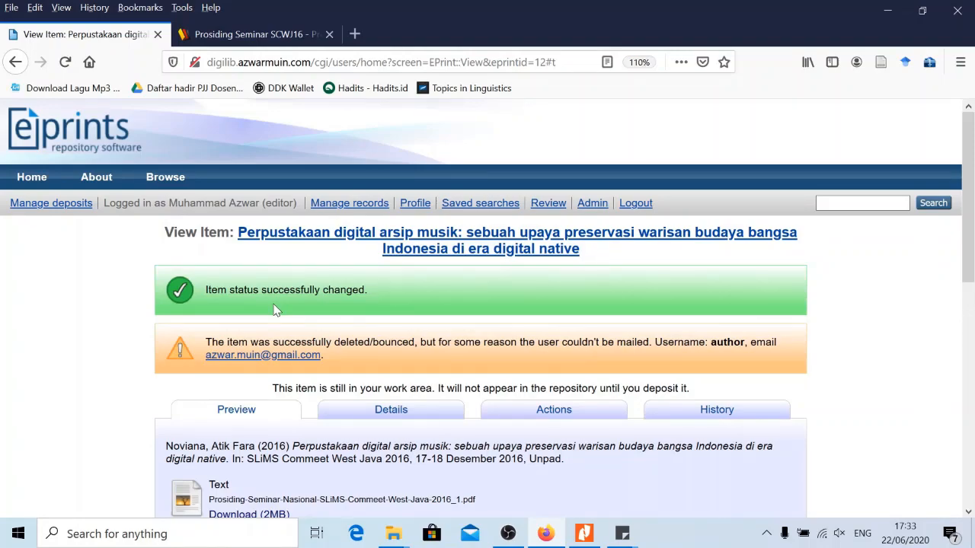
# Look over the returned item's preview, check the editor's Review list and log out of the editor account
pyautogui.scroll(-7, 381, 316)
pyautogui.scroll(1, 381, 316)
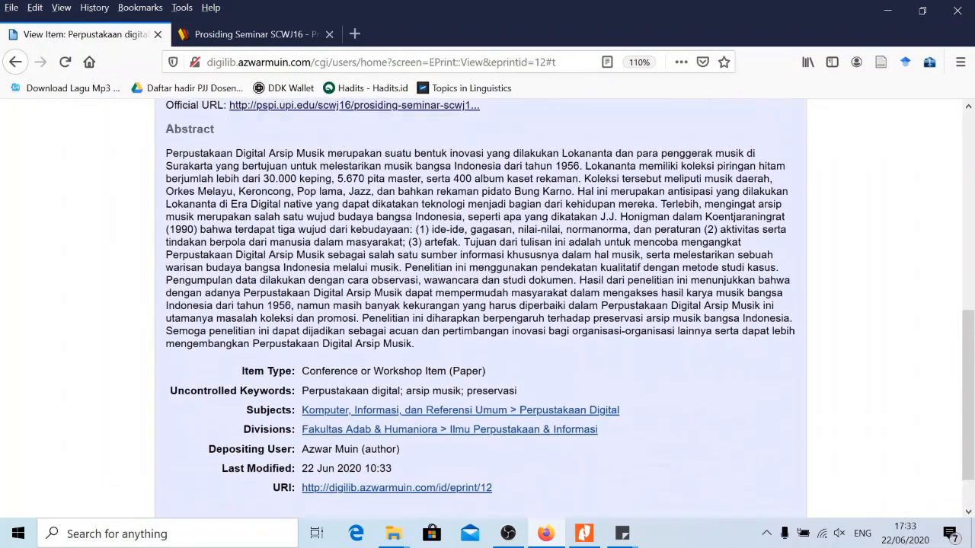
pyautogui.scroll(10, 475, 304)
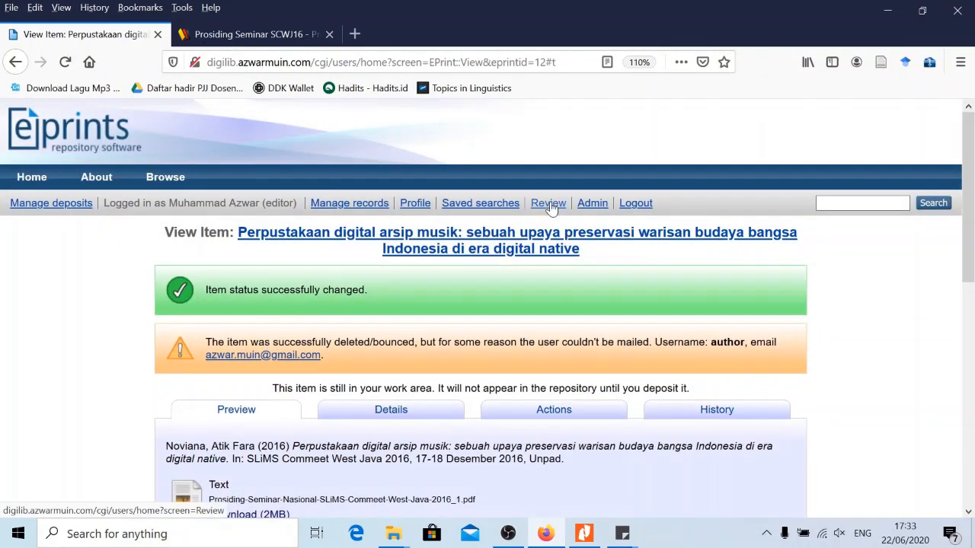
pyautogui.click(548, 204)
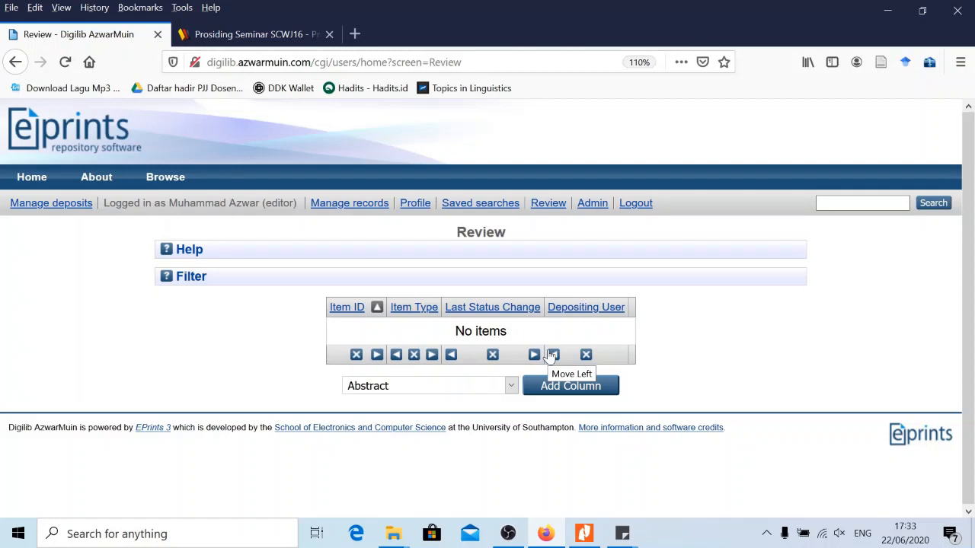
pyautogui.click(629, 204)
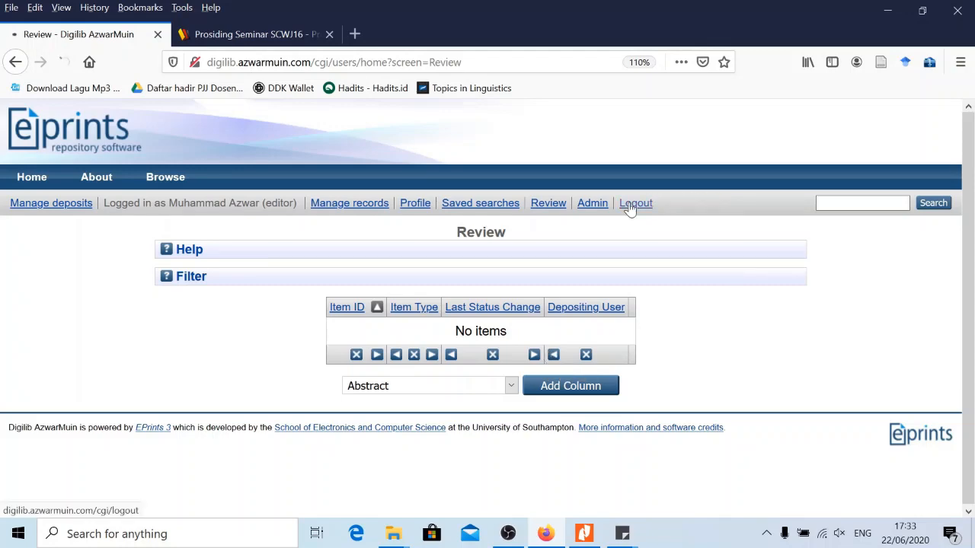